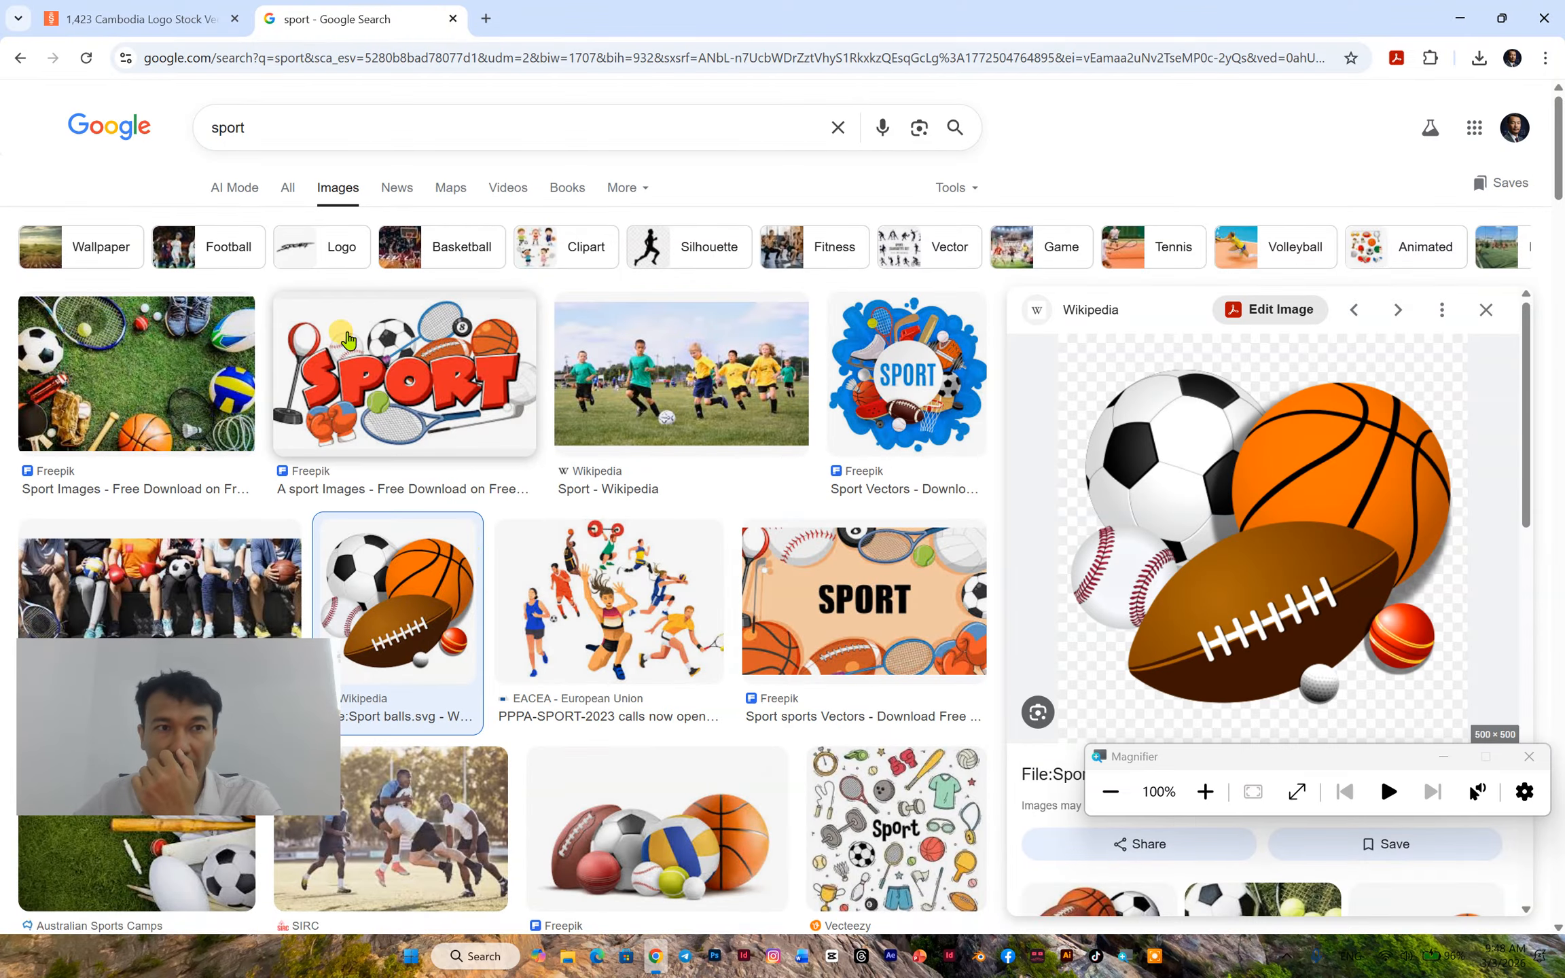
- Search Google for "logo khmer" in a new browser tab and show the image results
left_click(488, 18)
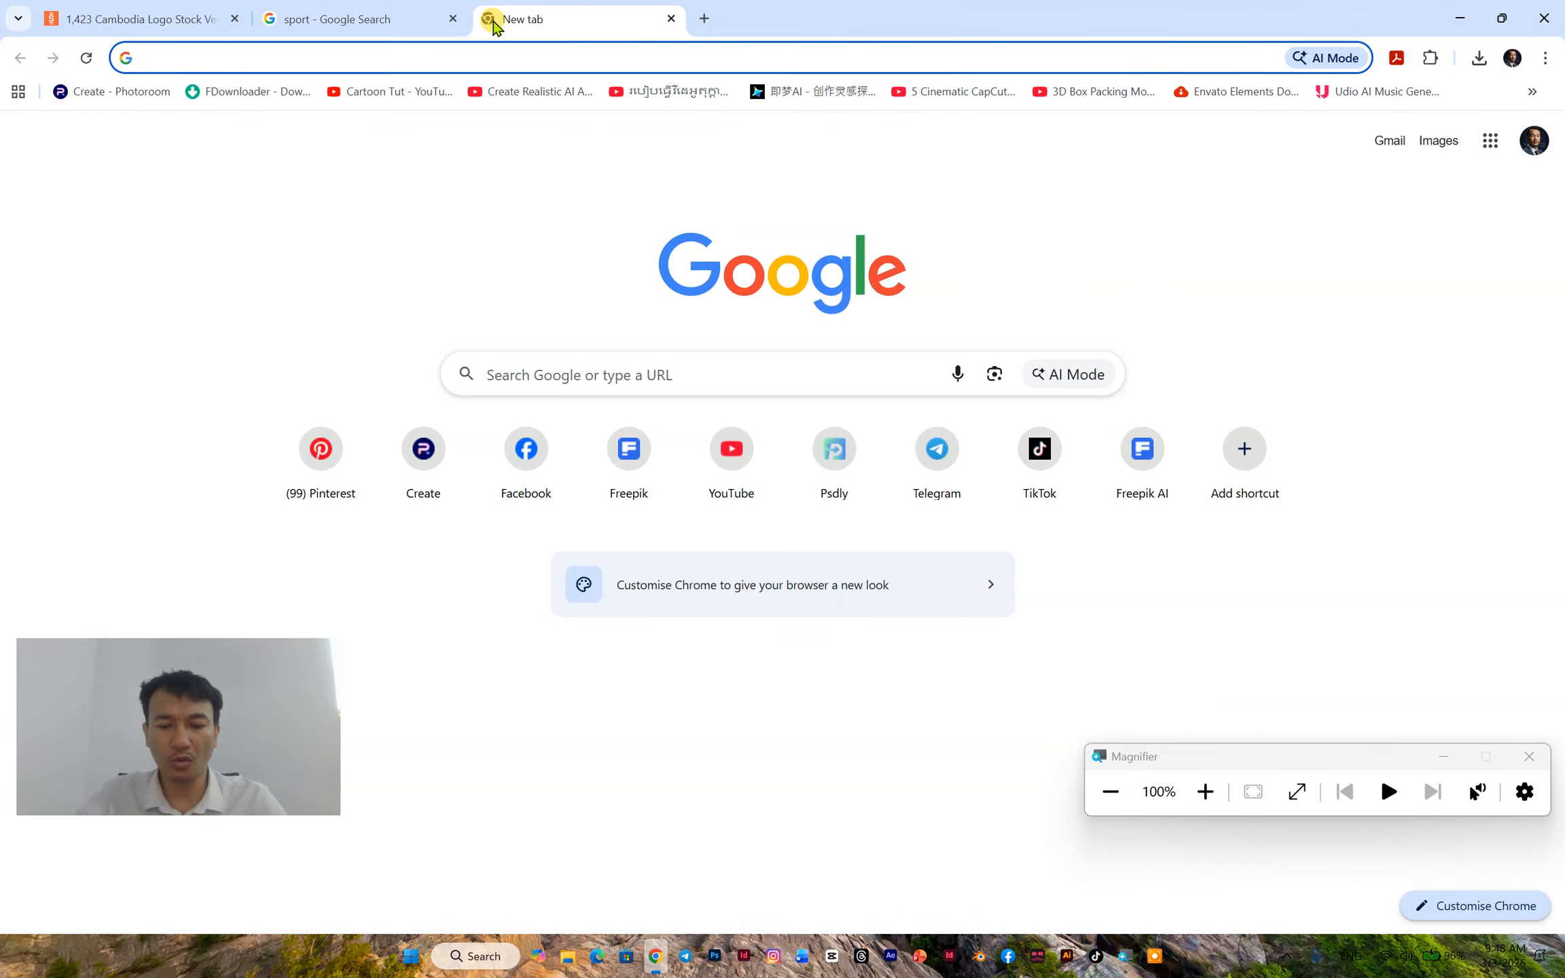
type("logo")
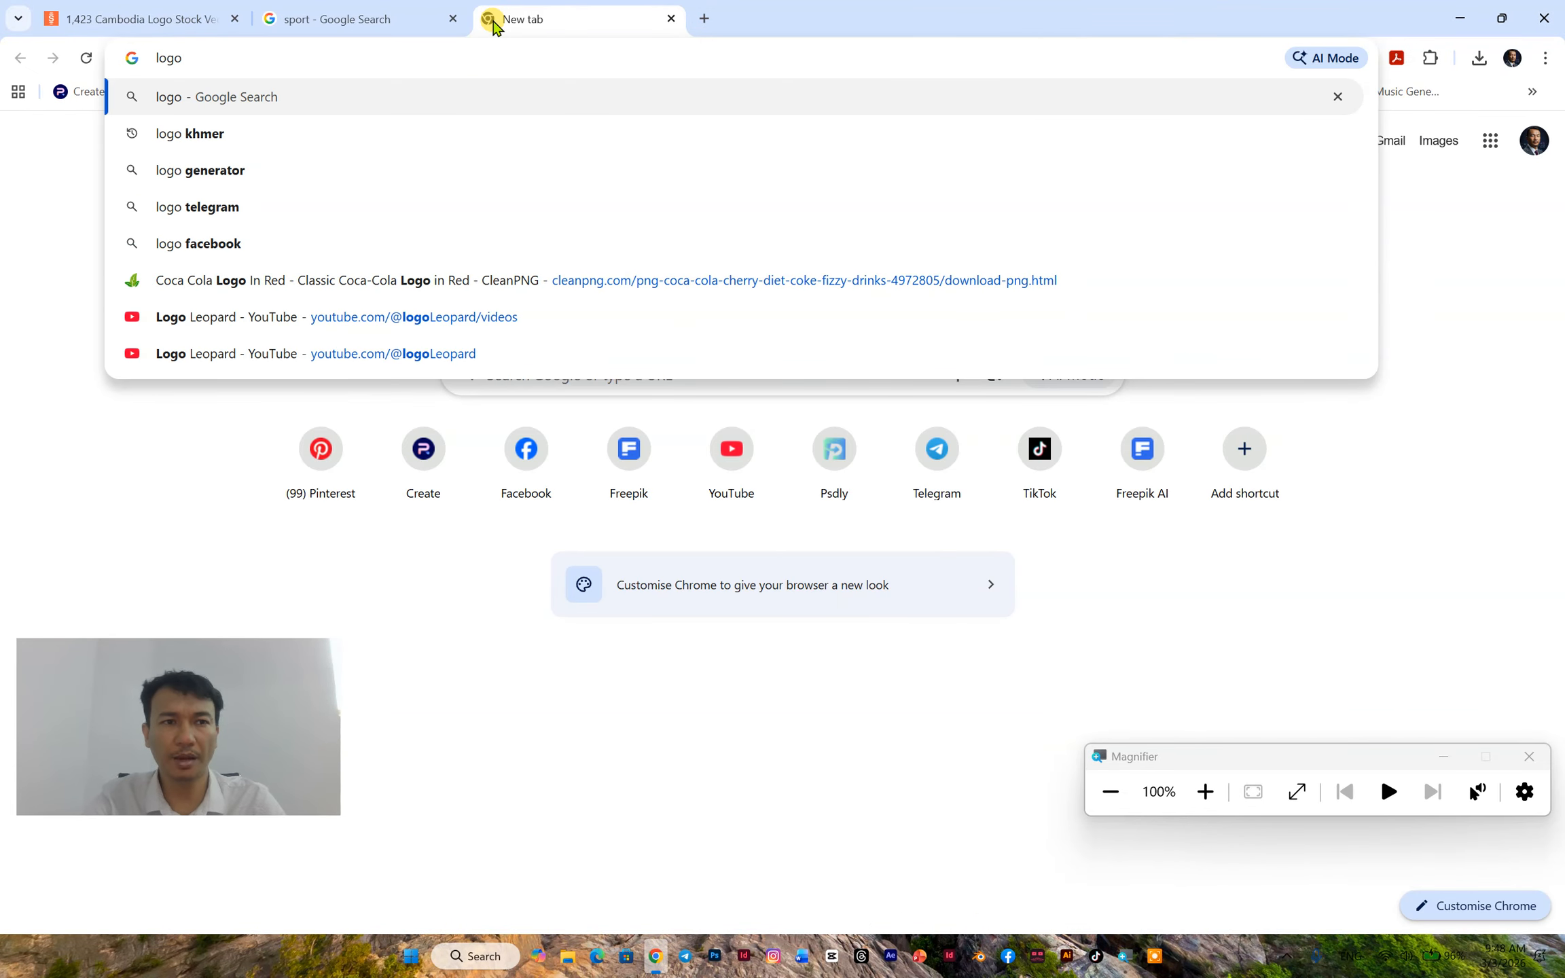
left_click(204, 133)
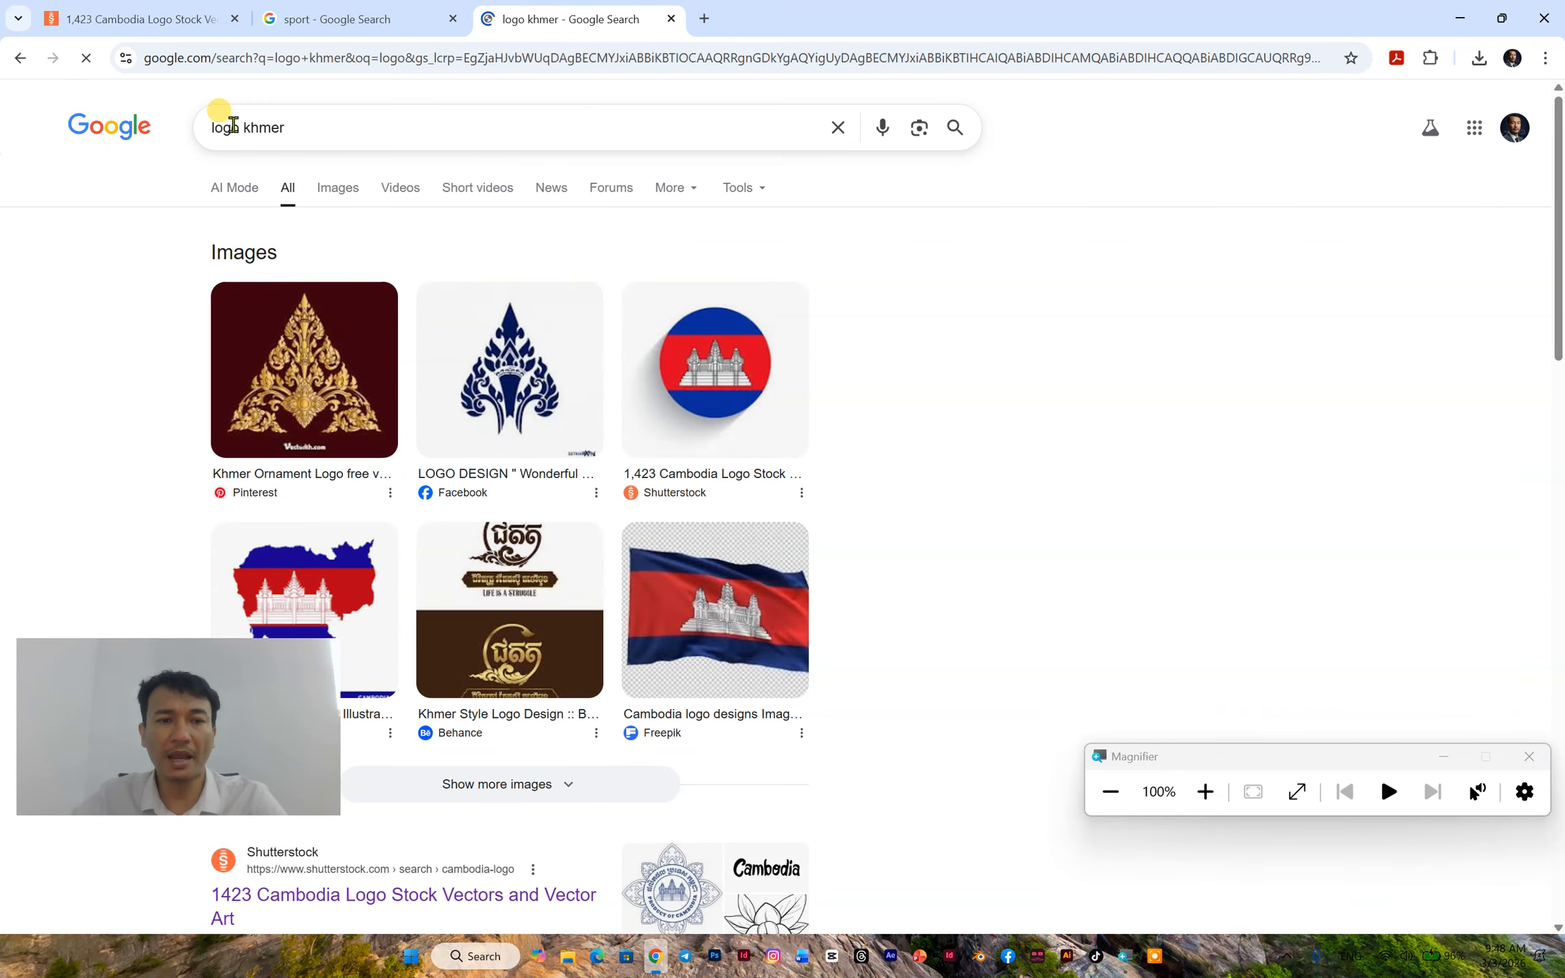
scroll(544, 304, "down", 15)
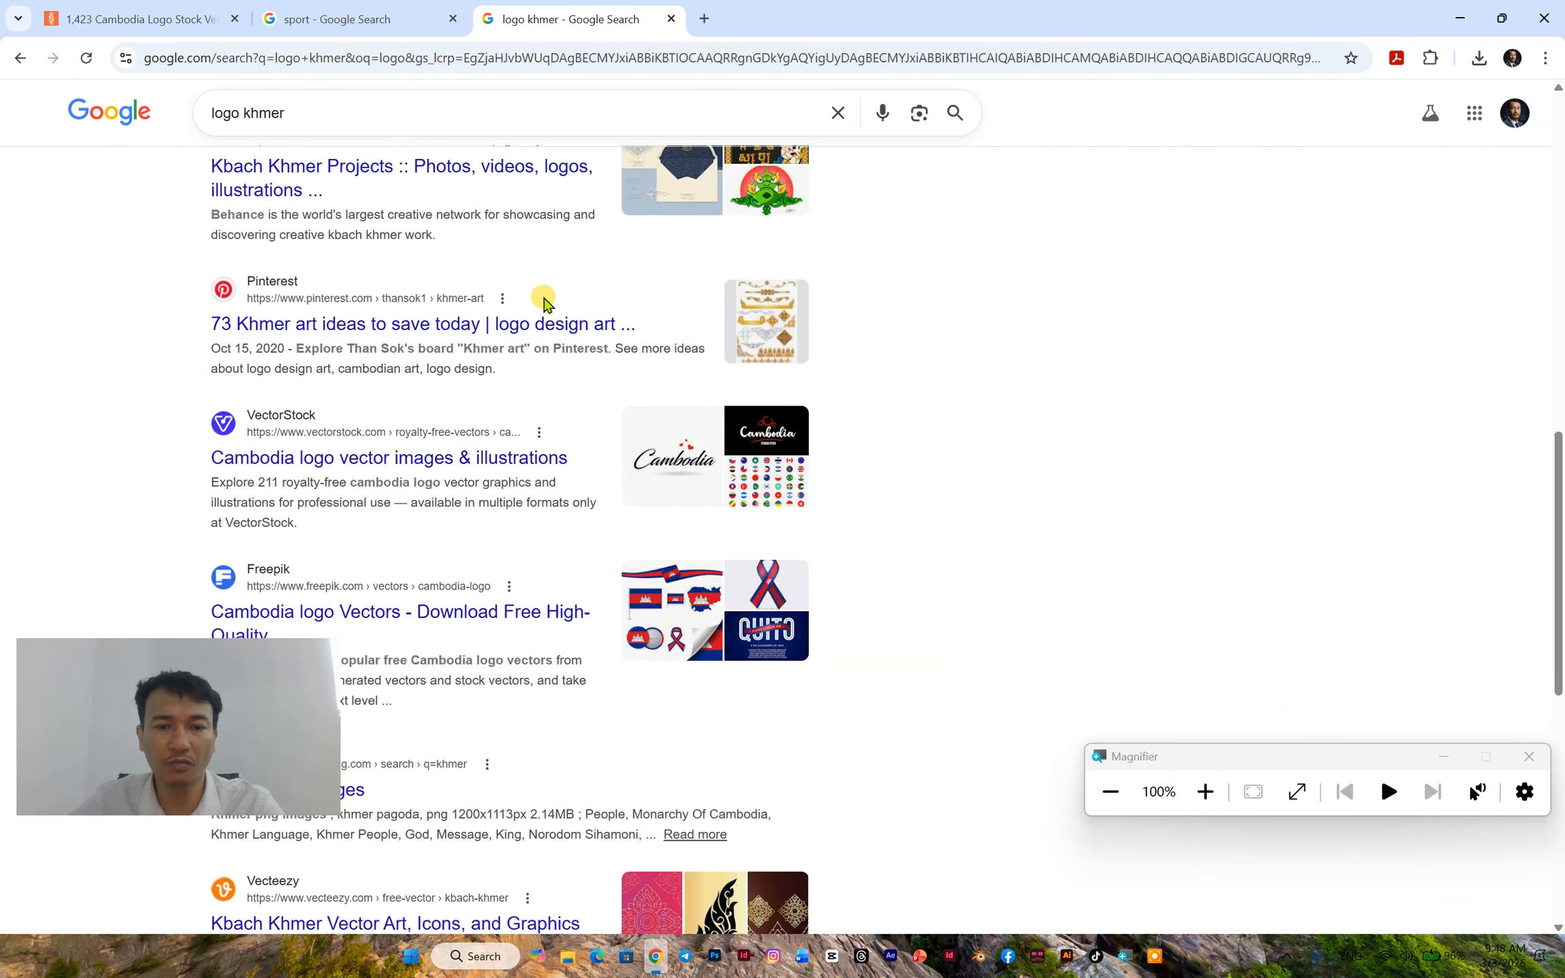
scroll(543, 303, "down", 7)
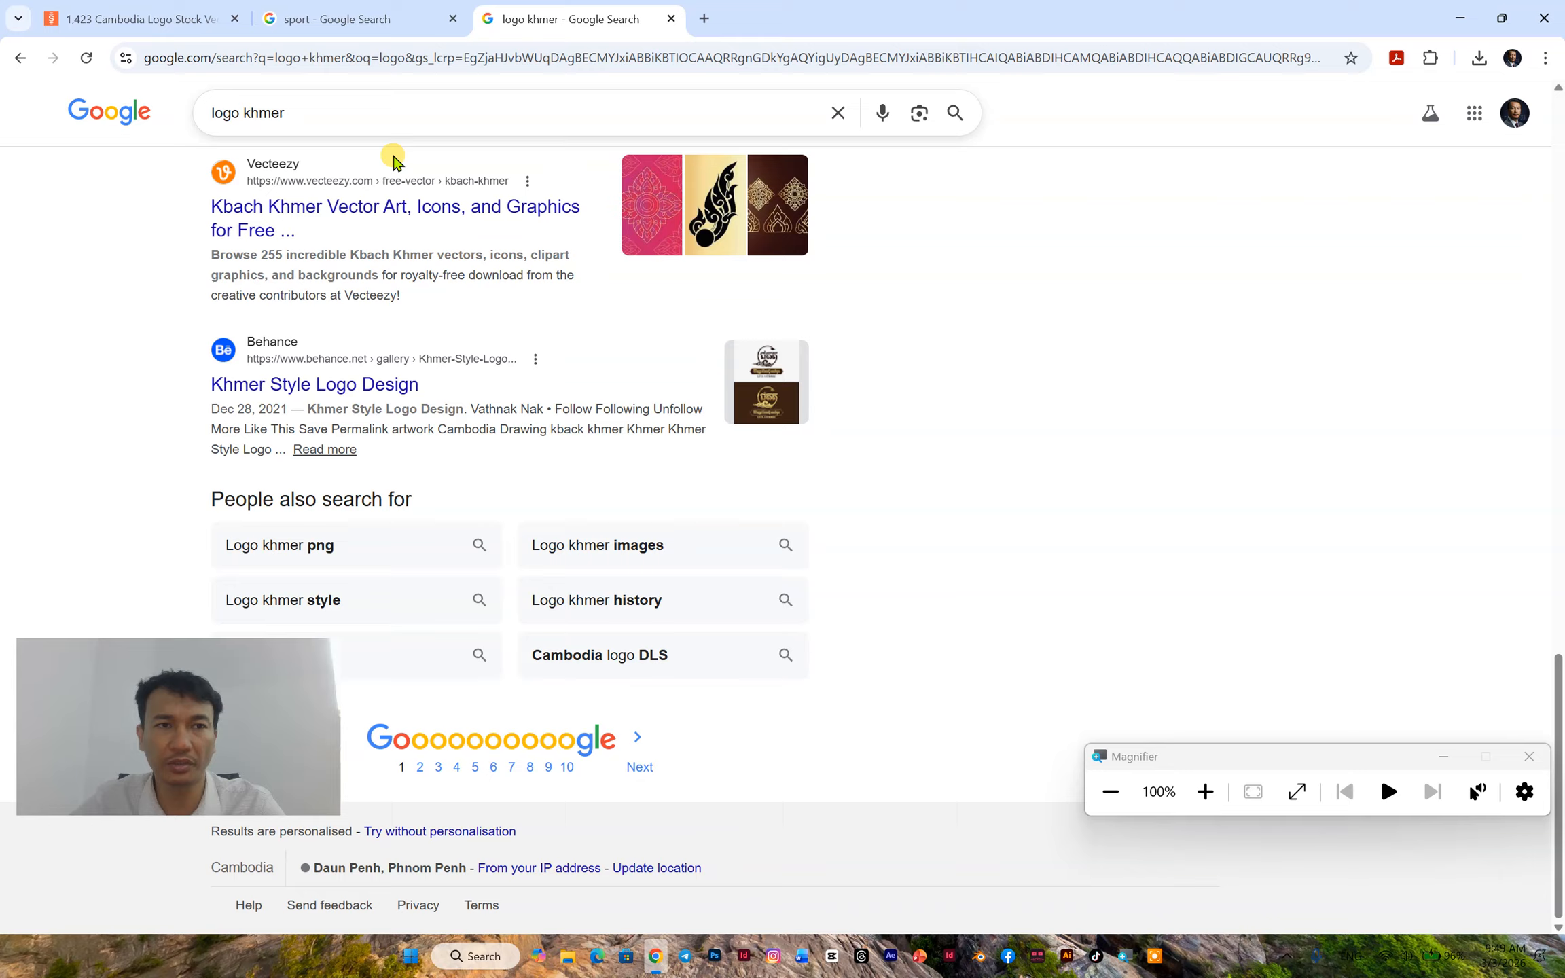
scroll(372, 226, "up", 8)
scroll(372, 227, "up", 10)
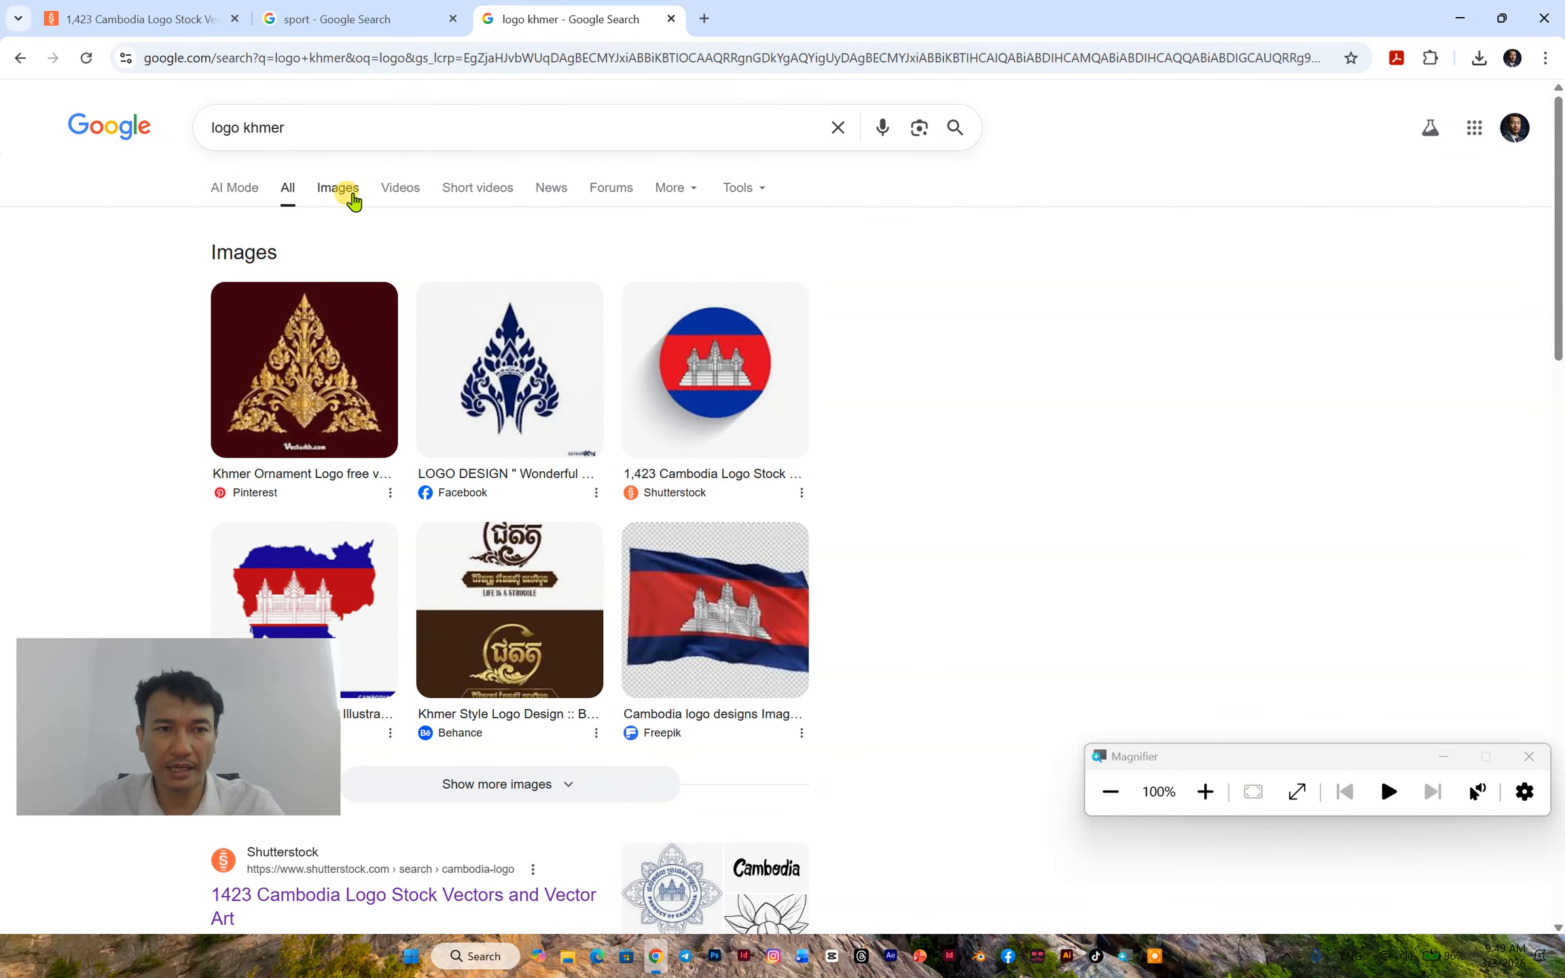
left_click(353, 195)
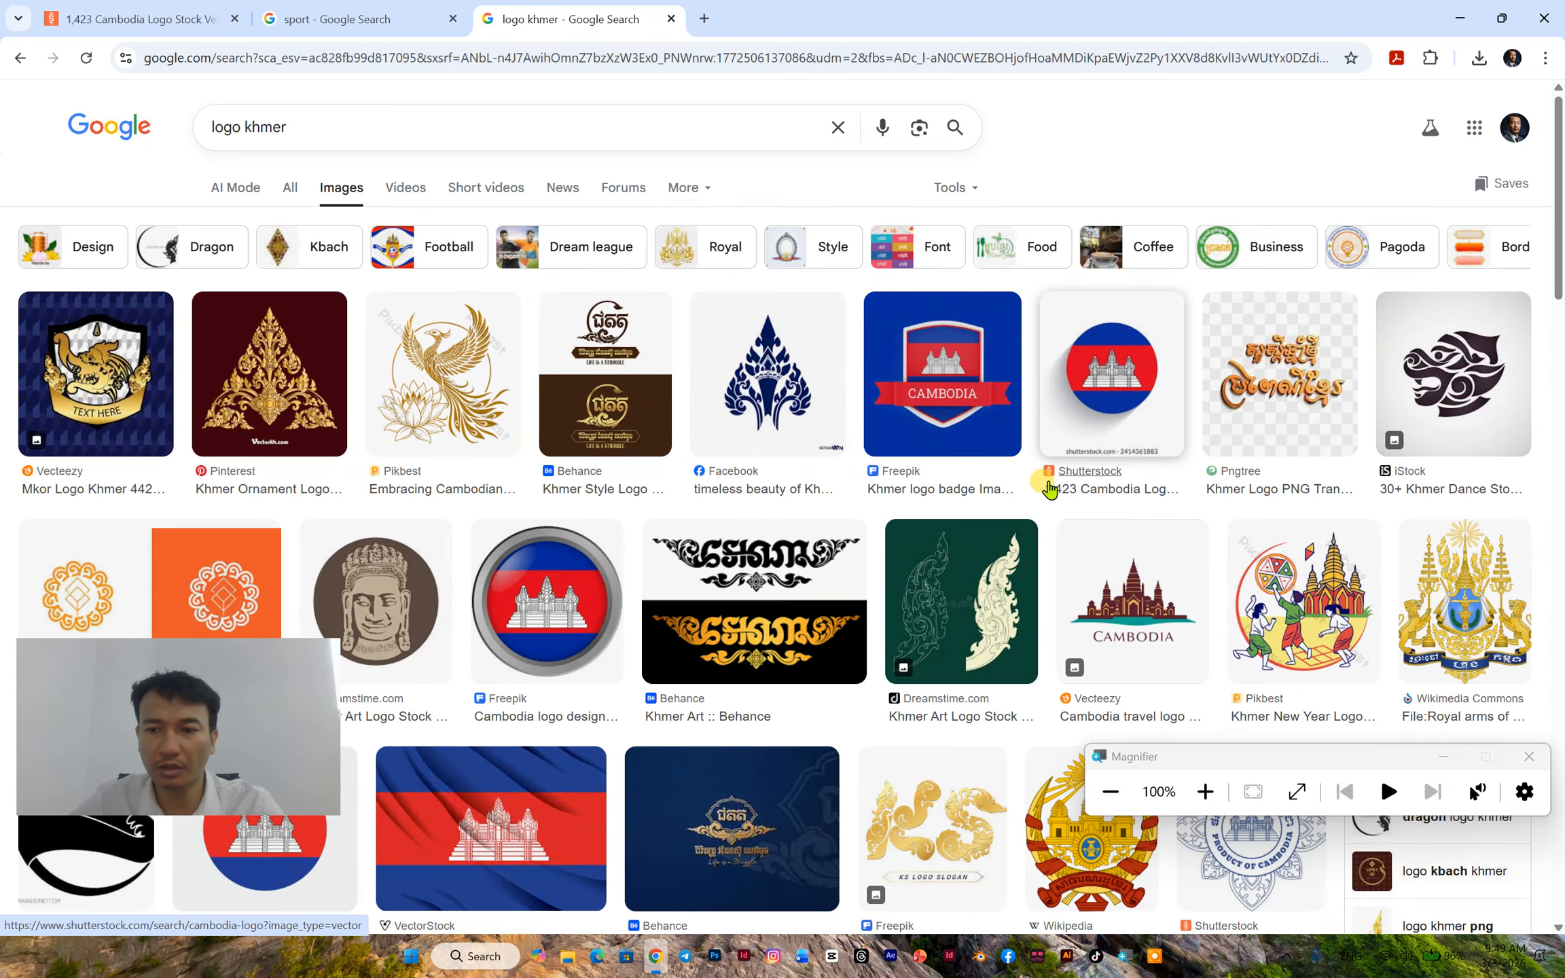
- Look through the Khmer logo images and preview the round Ministry of Public Works and Transport logo
scroll(1047, 487, "down", 4)
scroll(960, 462, "down", 11)
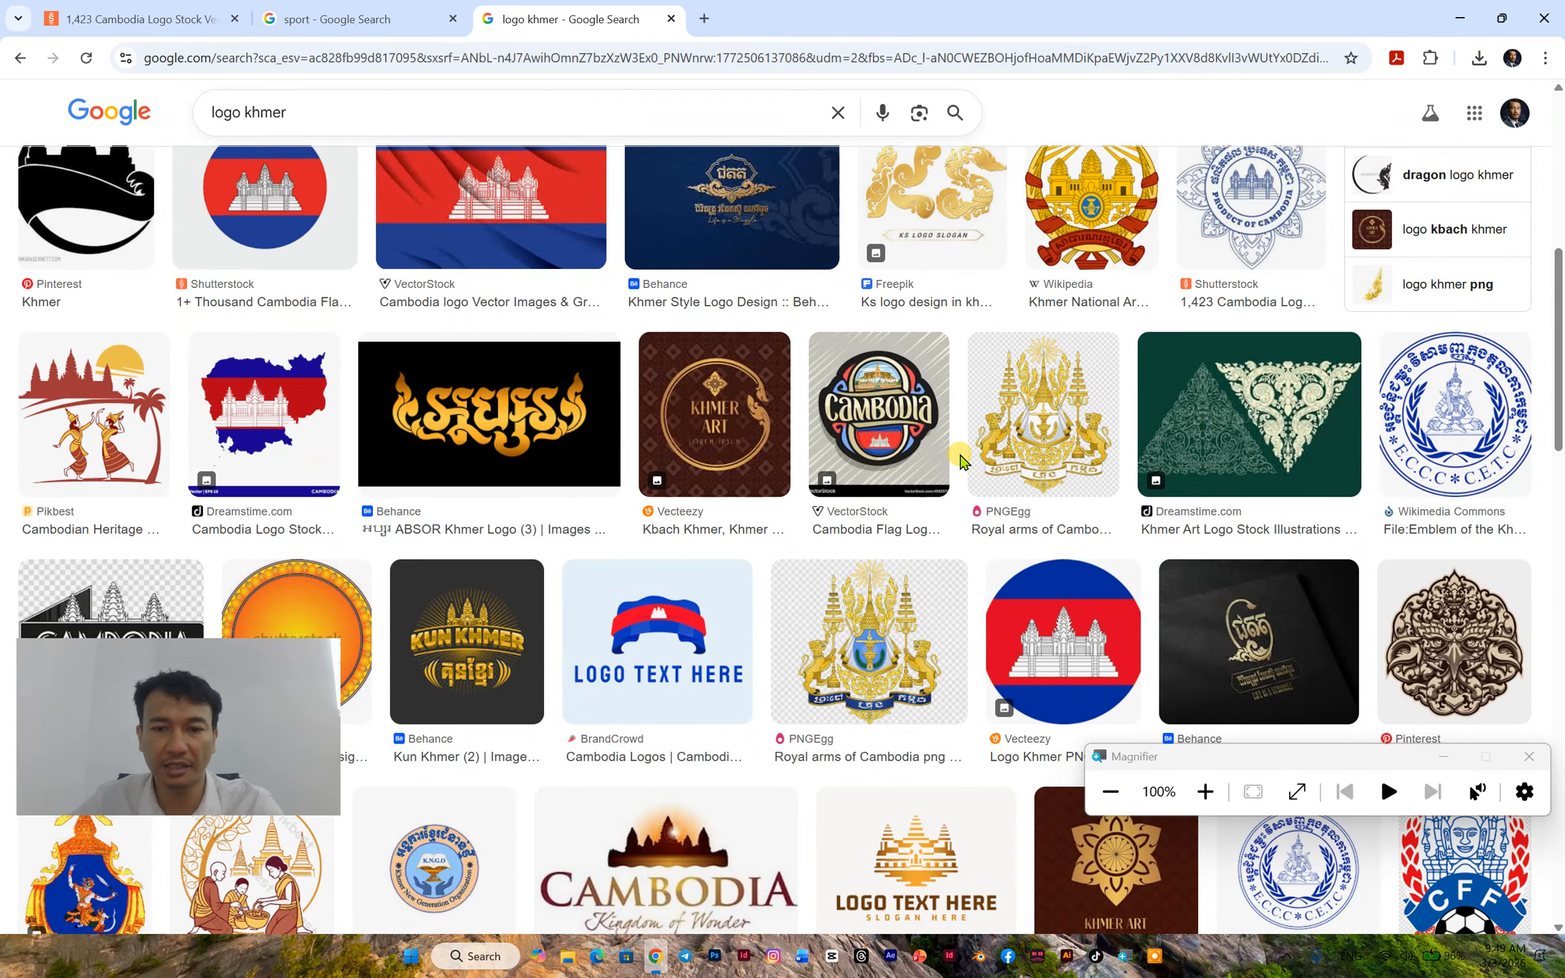
scroll(960, 462, "down", 4)
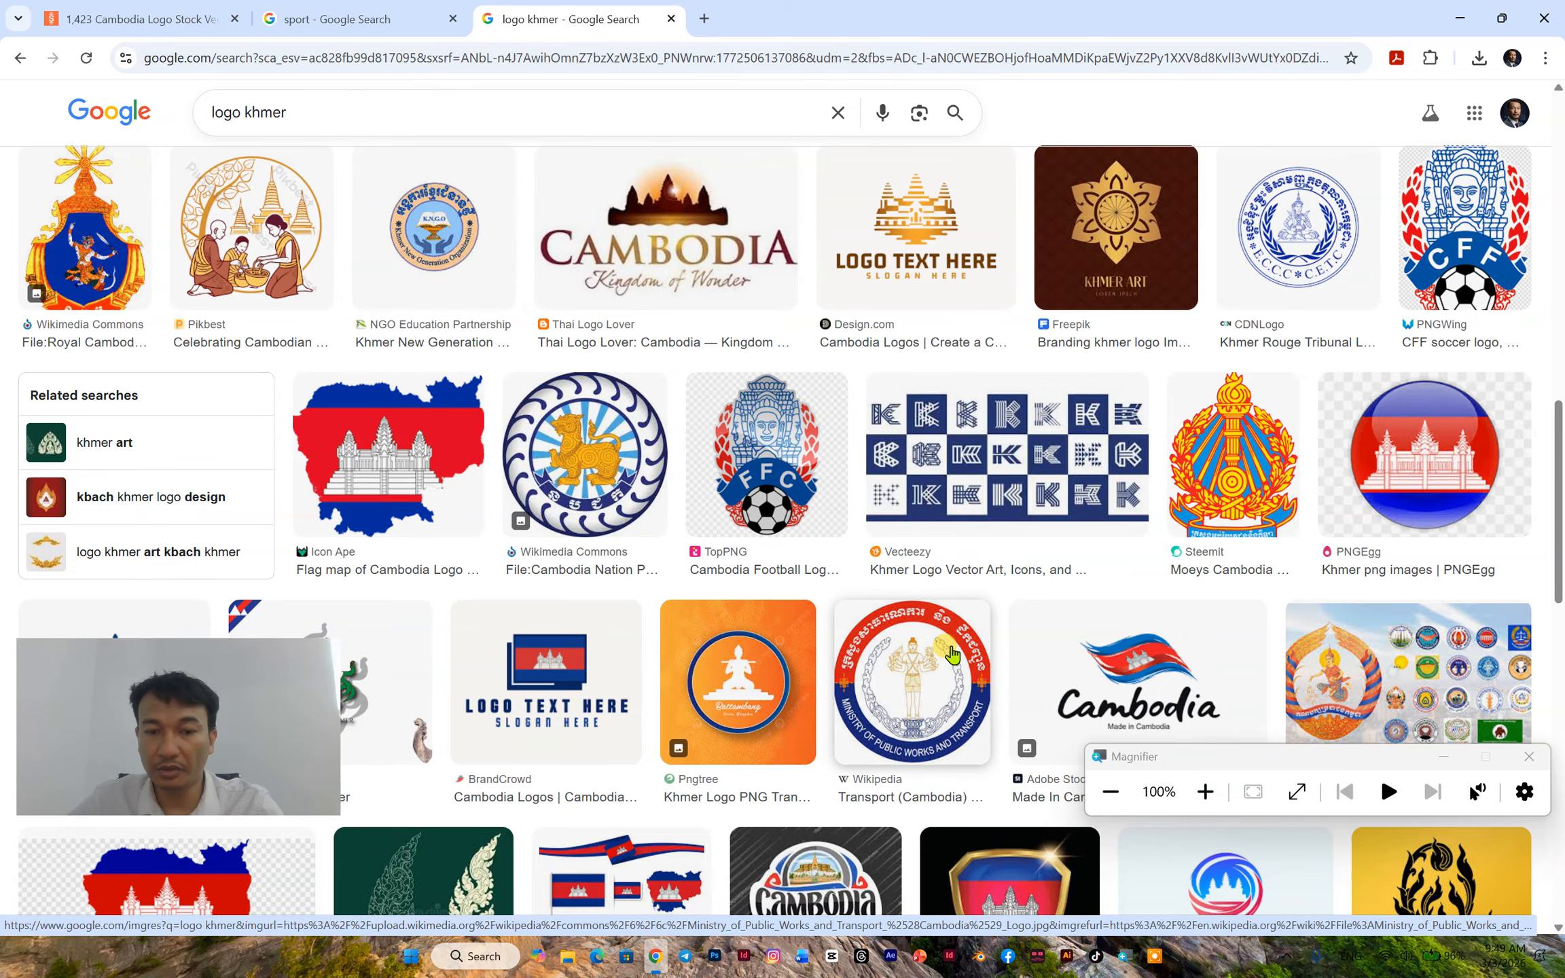
left_click(935, 624)
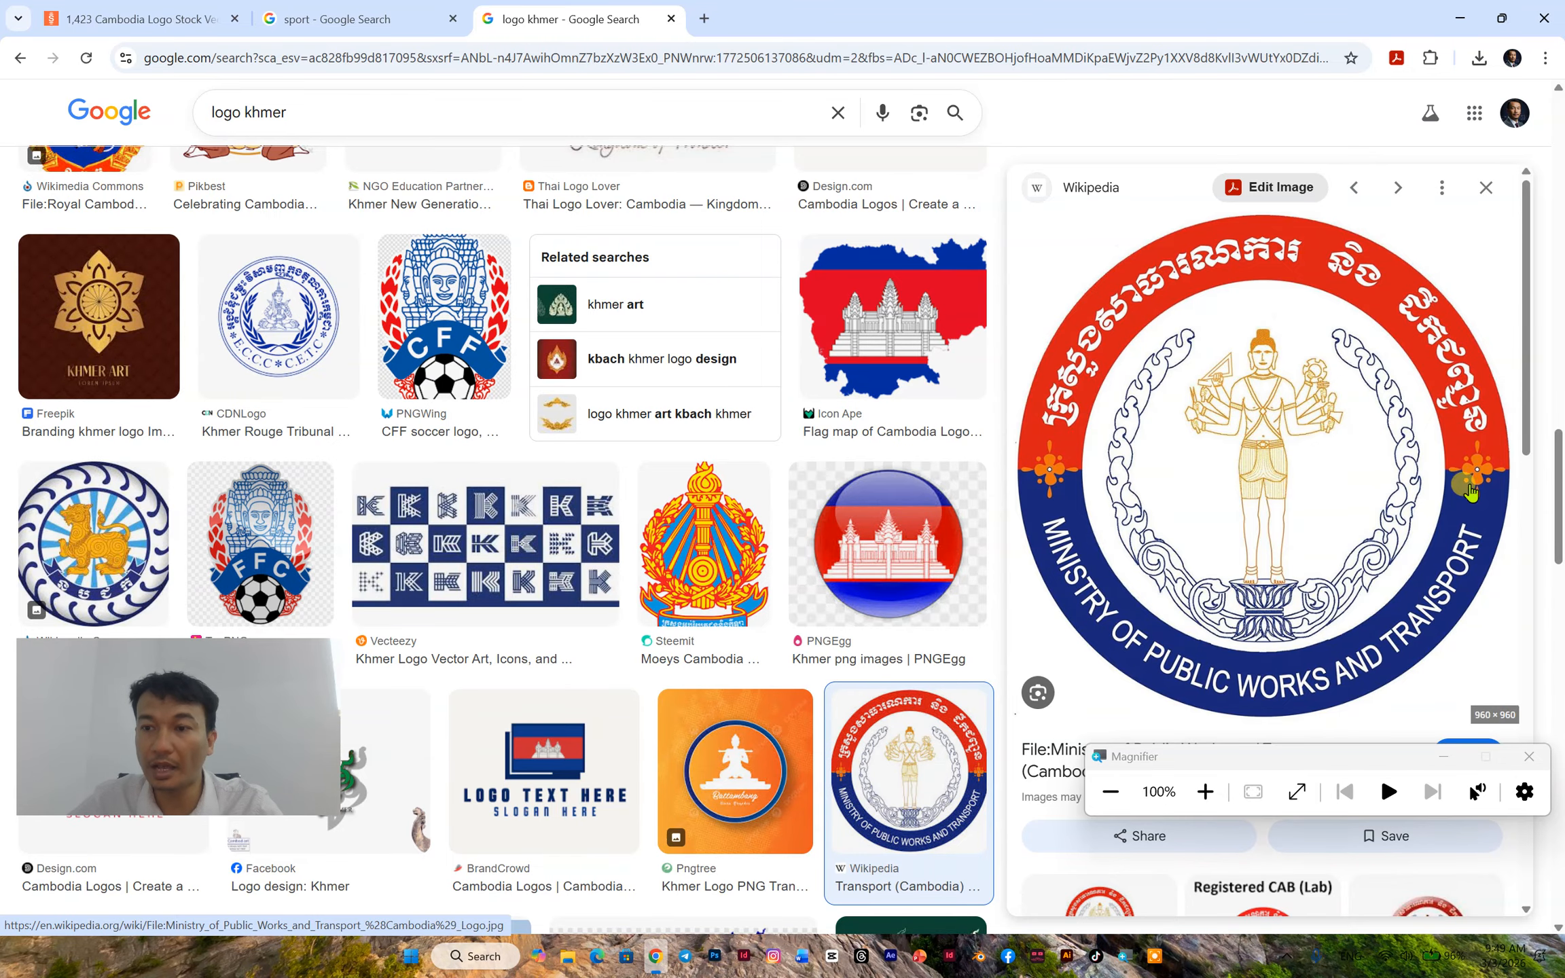
- Browse the related images and further Khmer logo results, and preview the University of Cambodia seal and logo
scroll(1294, 628, "down", 5)
scroll(1294, 628, "down", 10)
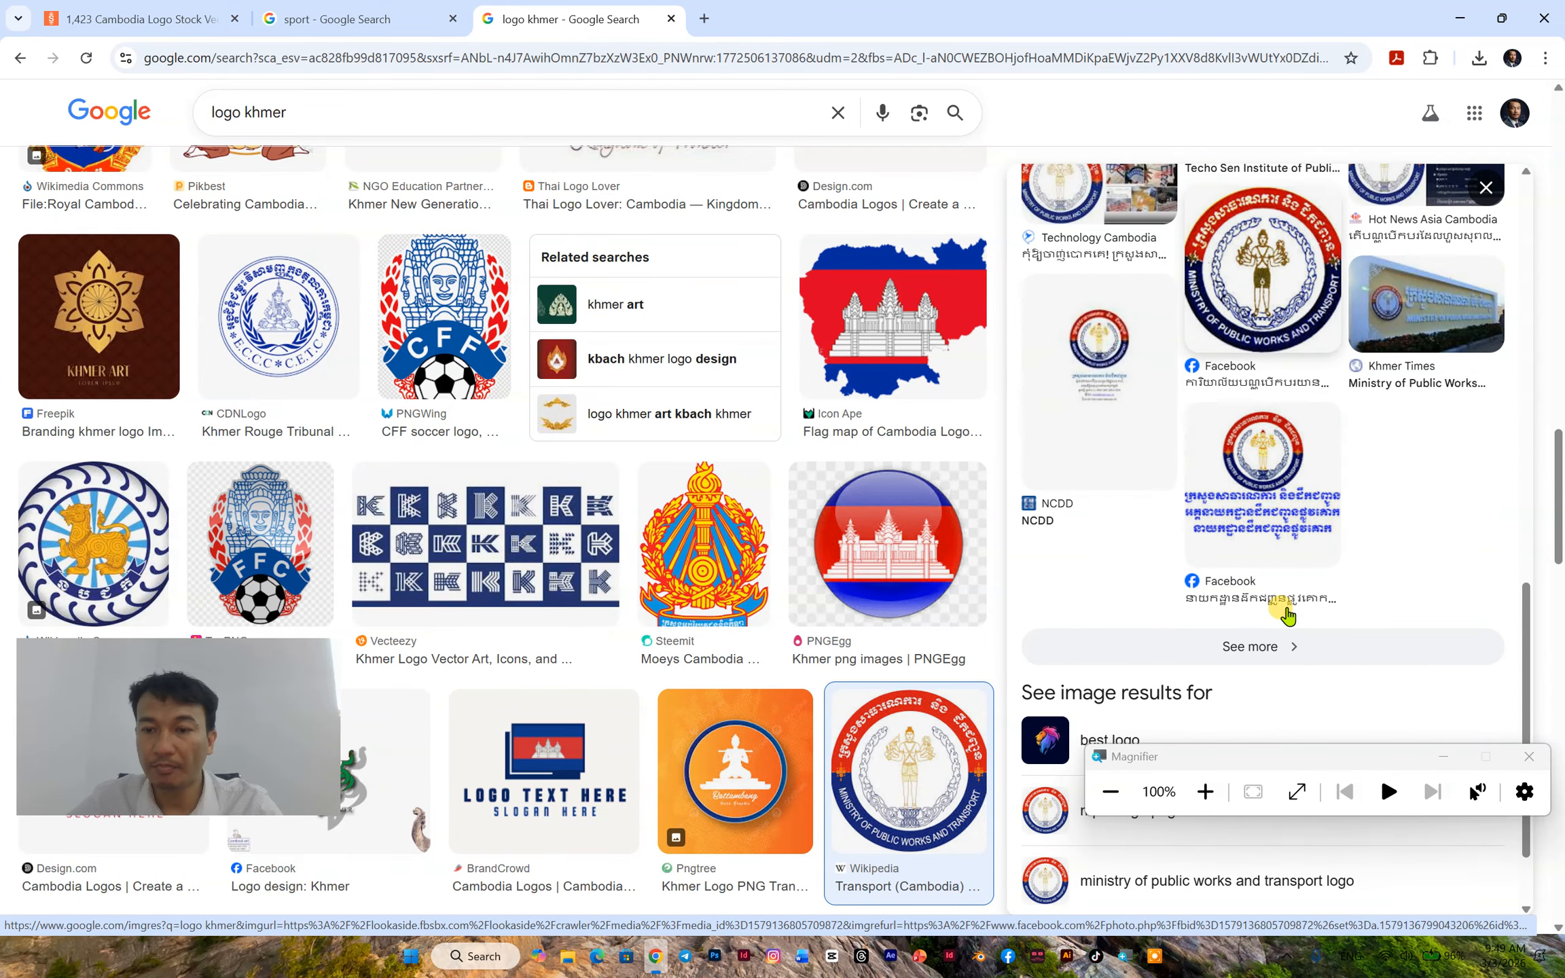
scroll(540, 460, "down", 5)
scroll(540, 460, "down", 5)
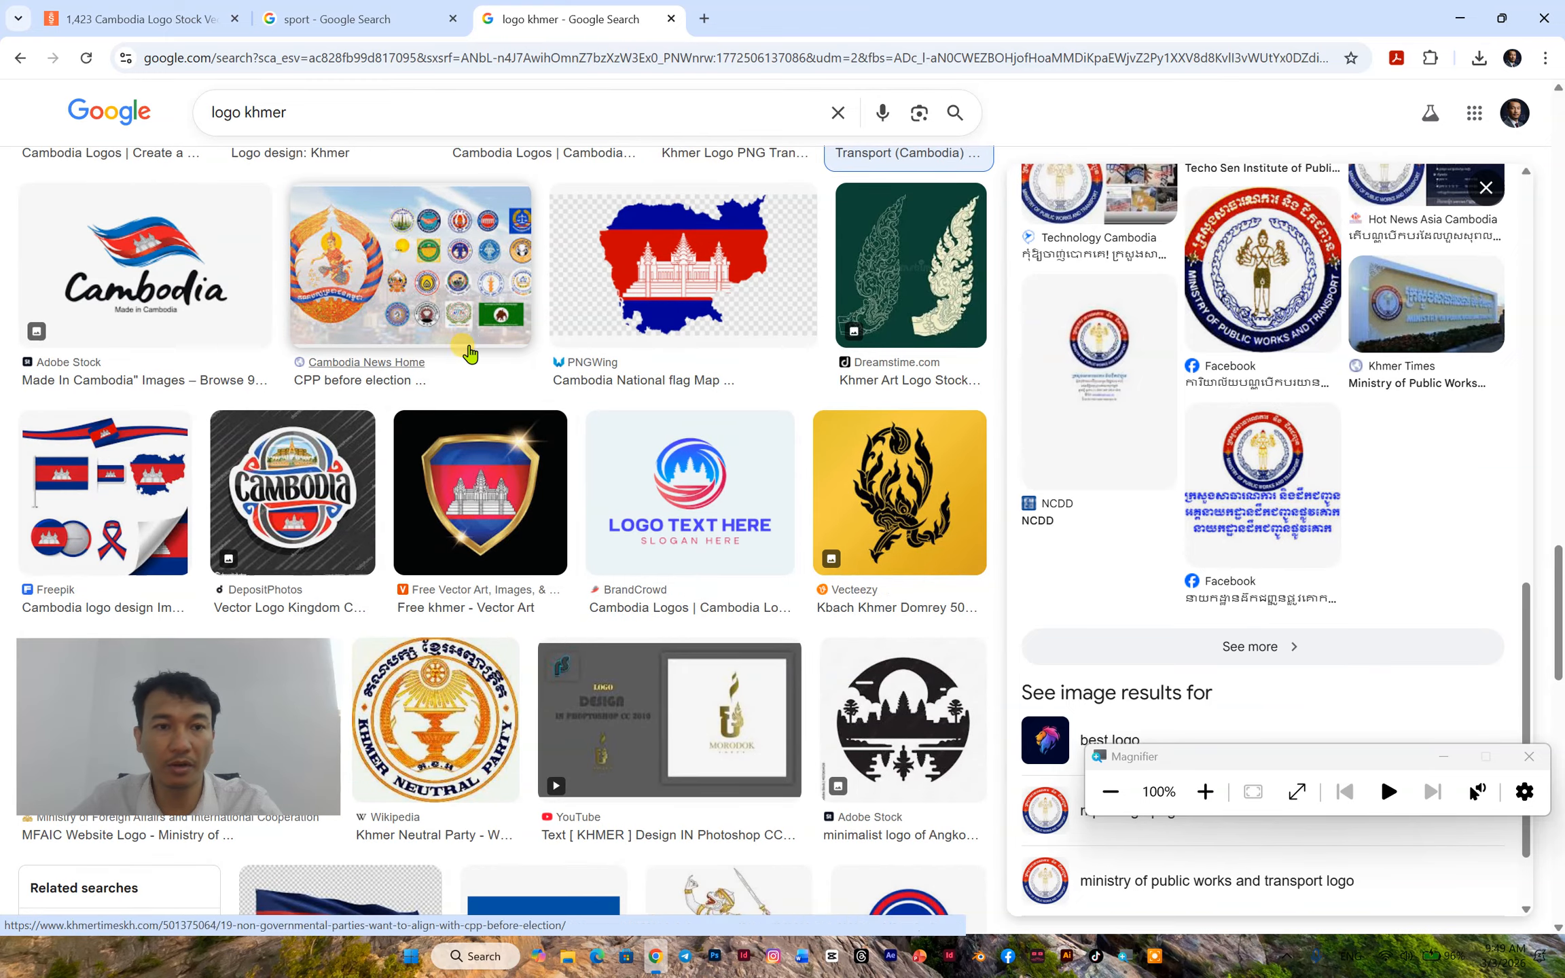
scroll(467, 326, "down", 4)
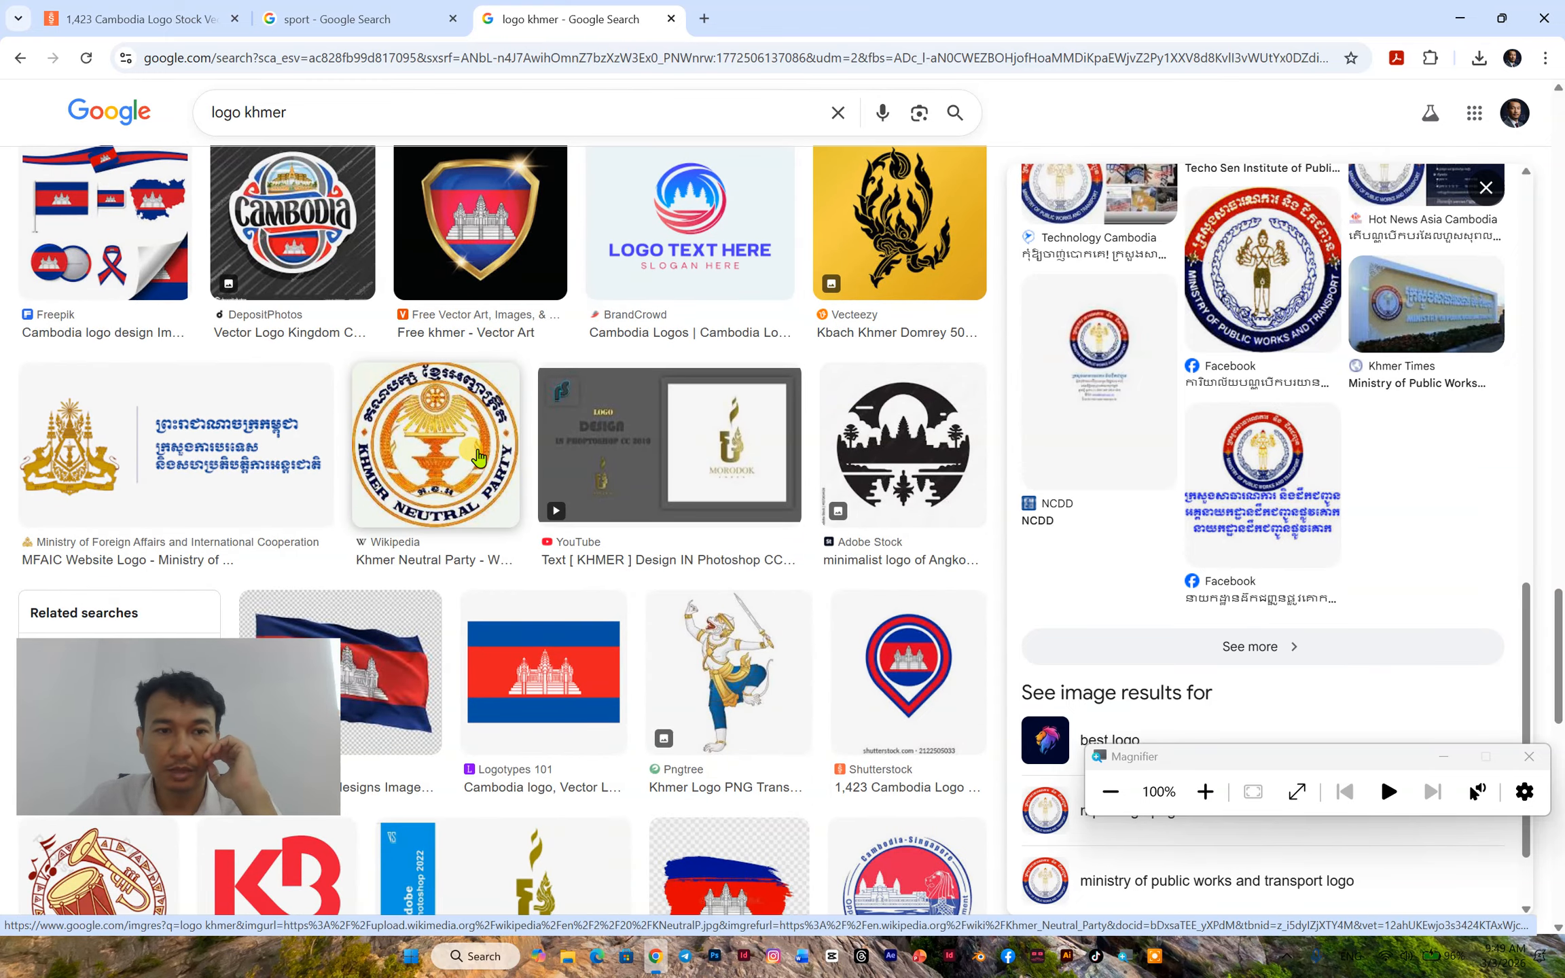
scroll(478, 456, "down", 9)
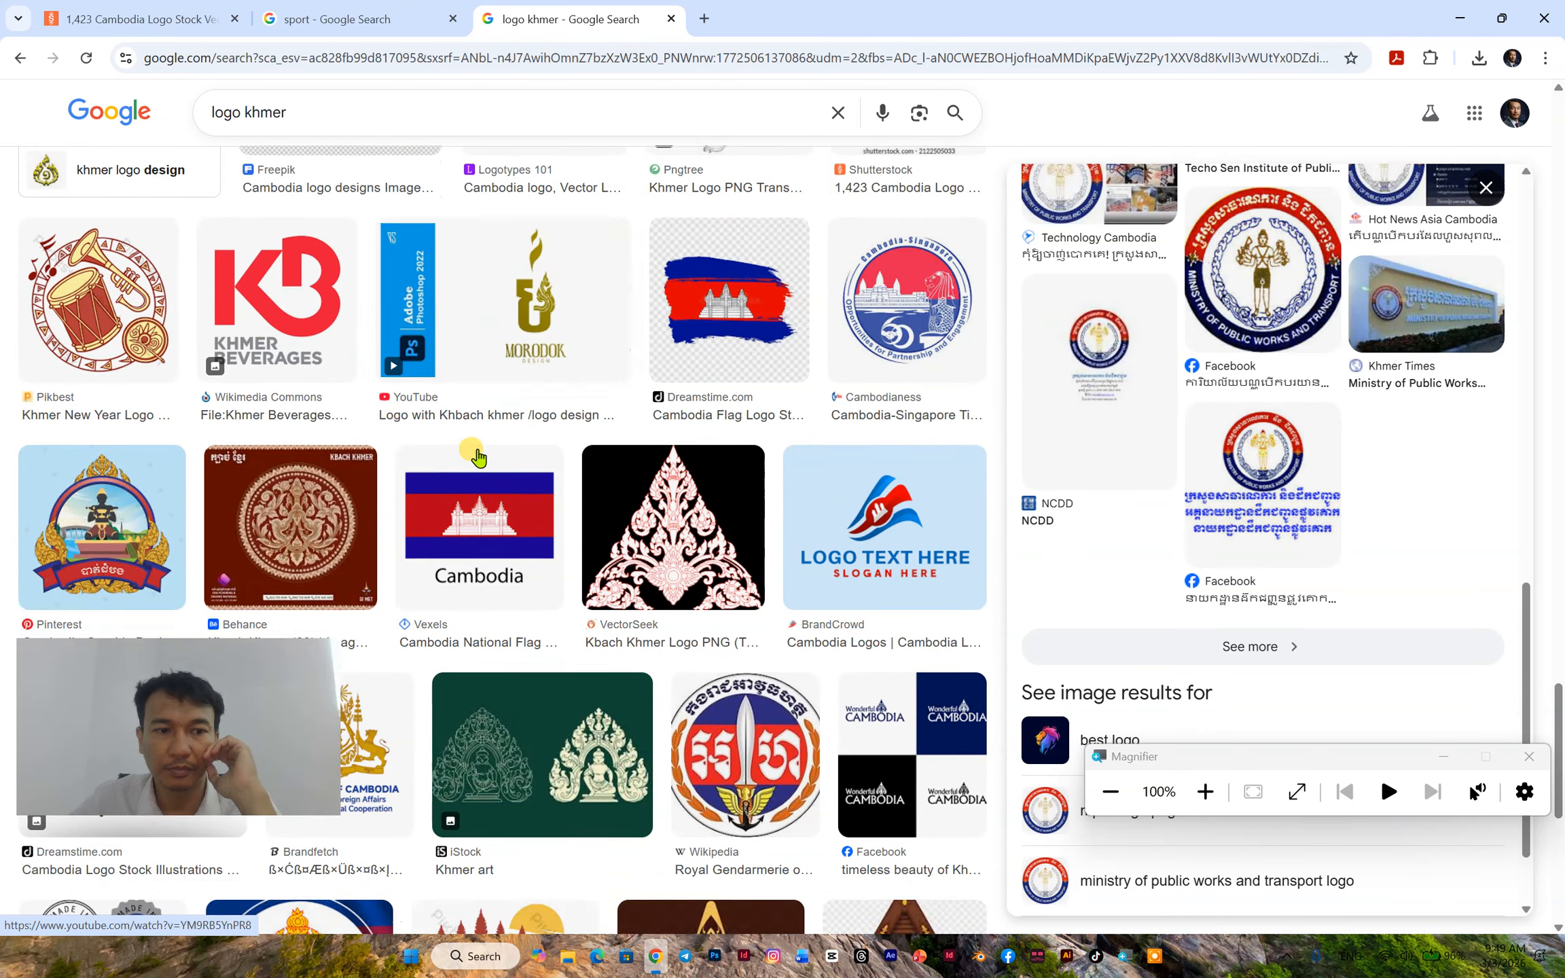
scroll(478, 456, "down", 3)
scroll(477, 457, "down", 4)
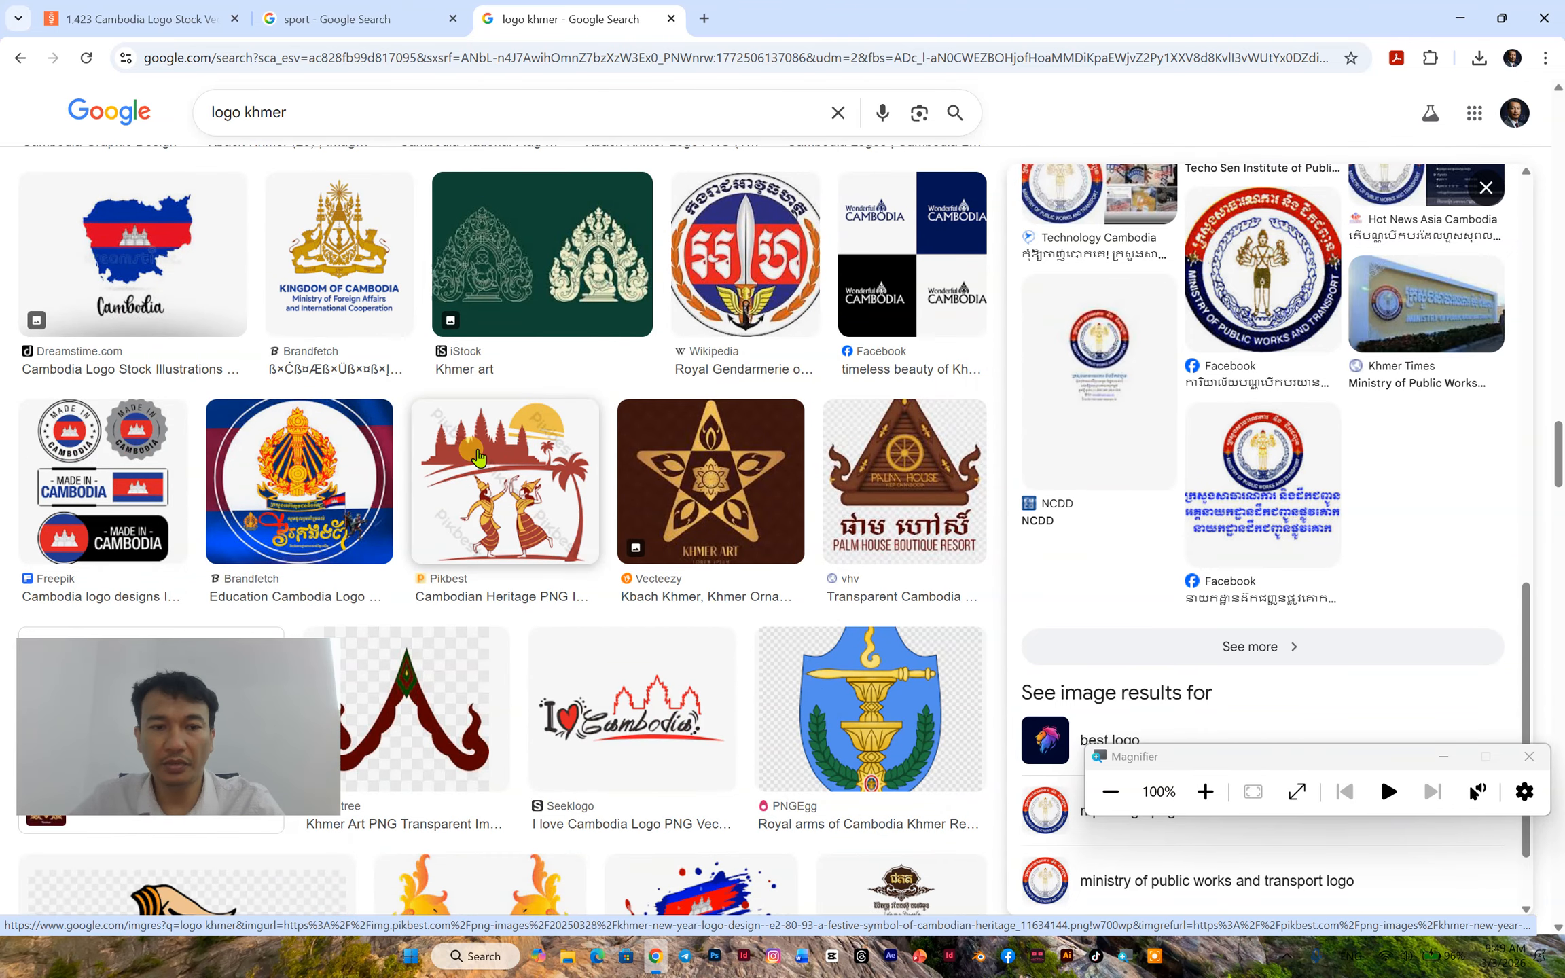
scroll(477, 456, "down", 9)
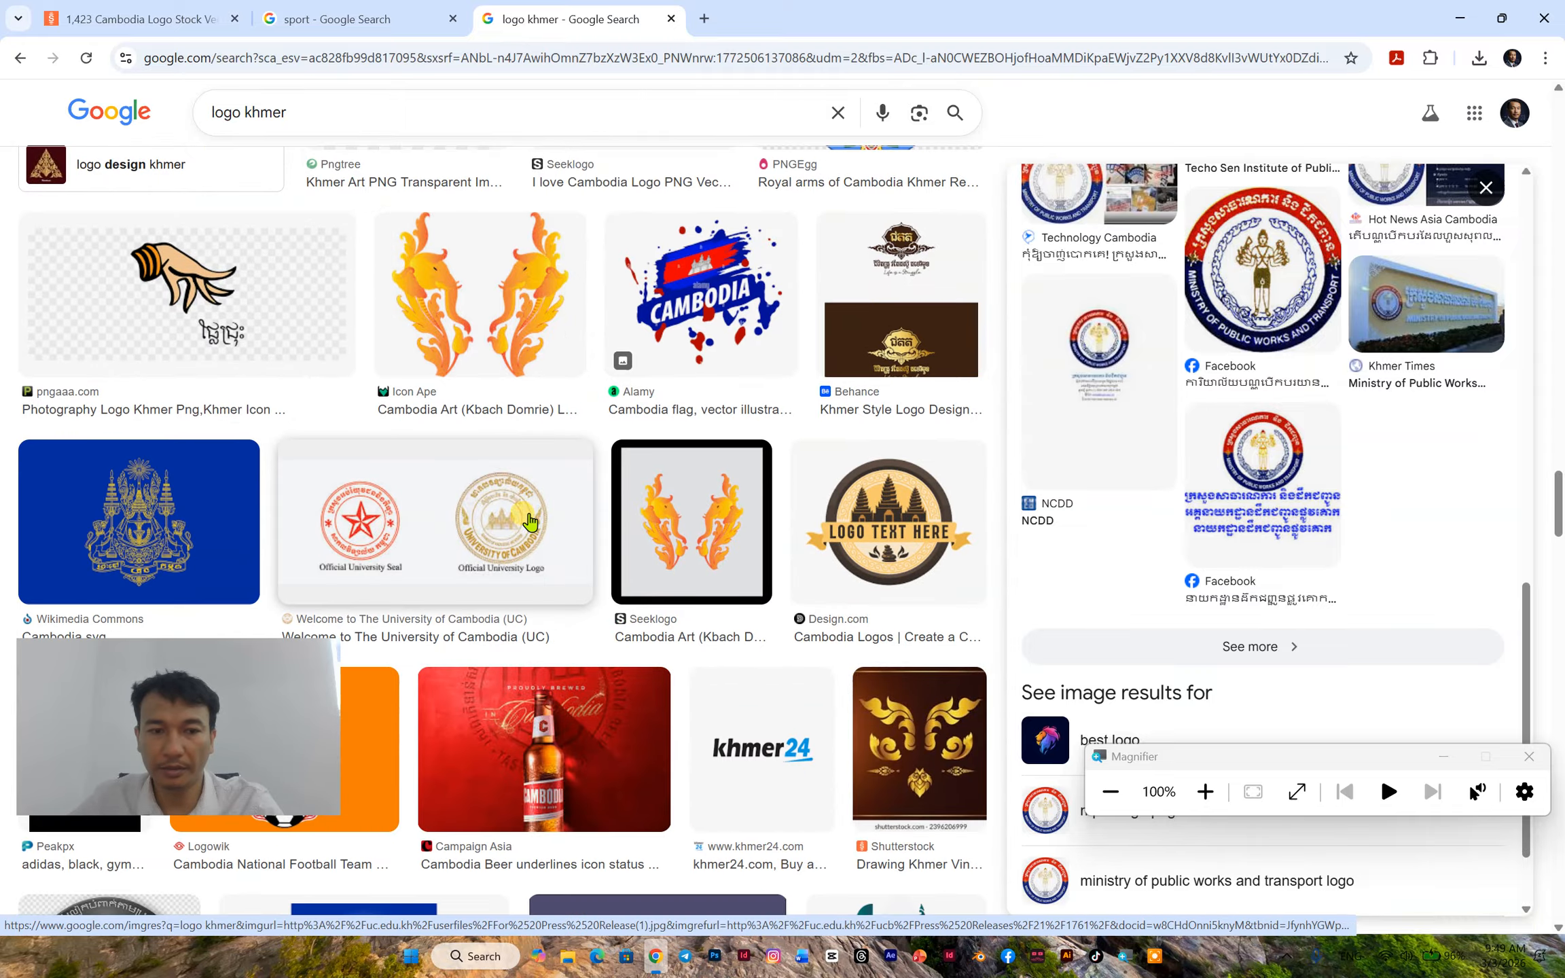
left_click(529, 521)
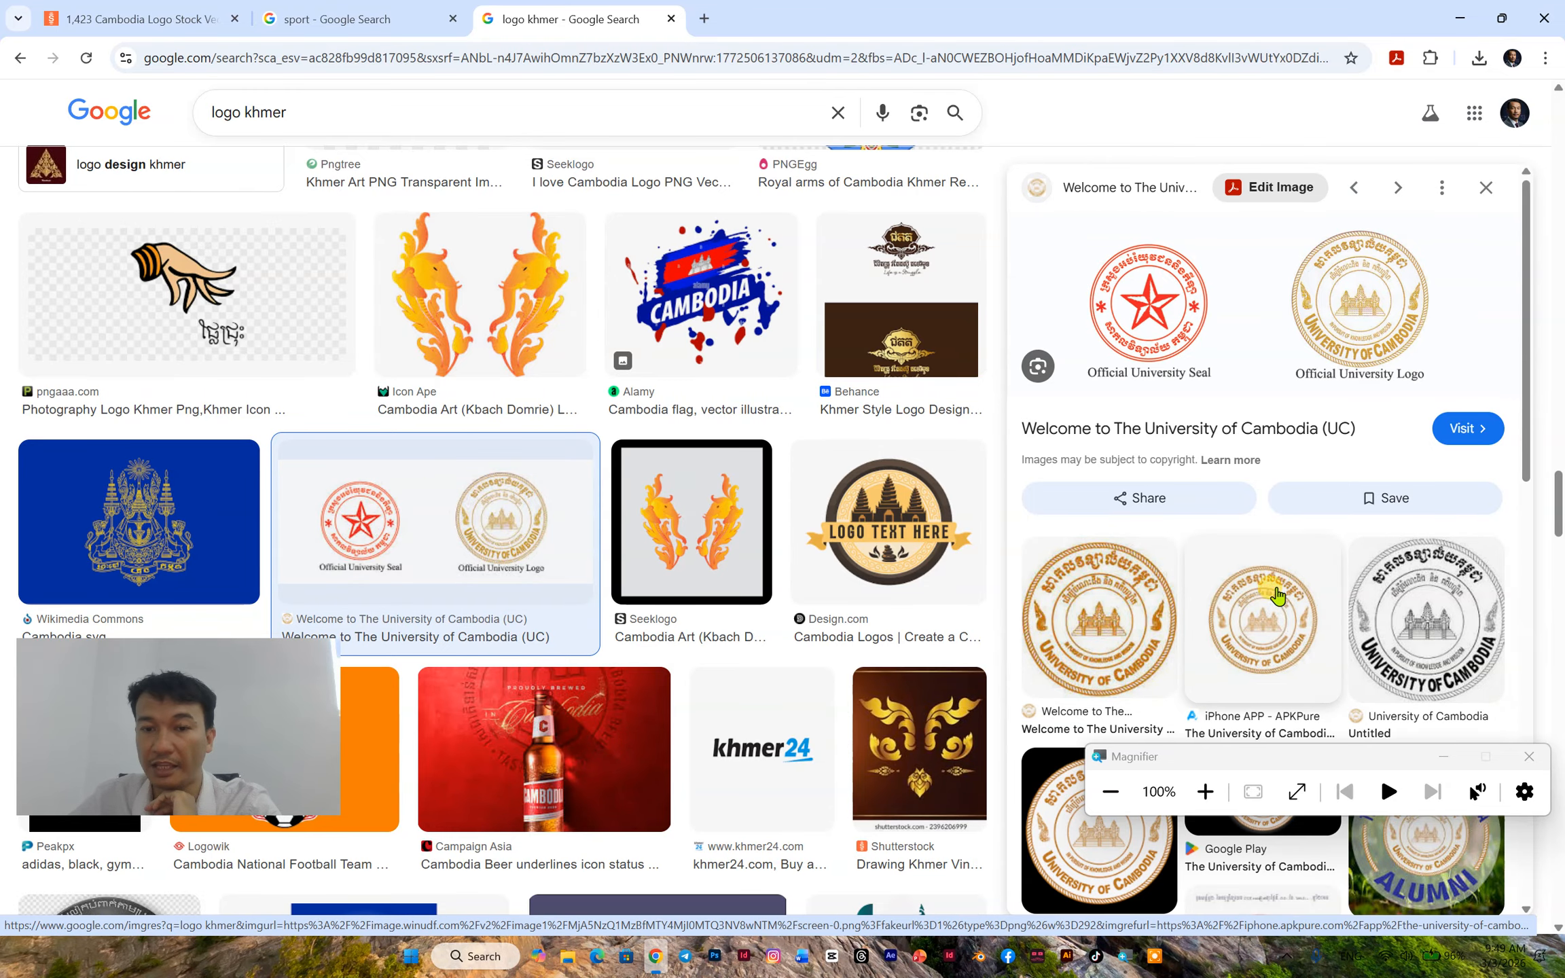
- Look through the images related to the university seal and preview the red Association of Khmer Monk Students seal
scroll(1207, 581, "down", 1)
scroll(1206, 582, "down", 8)
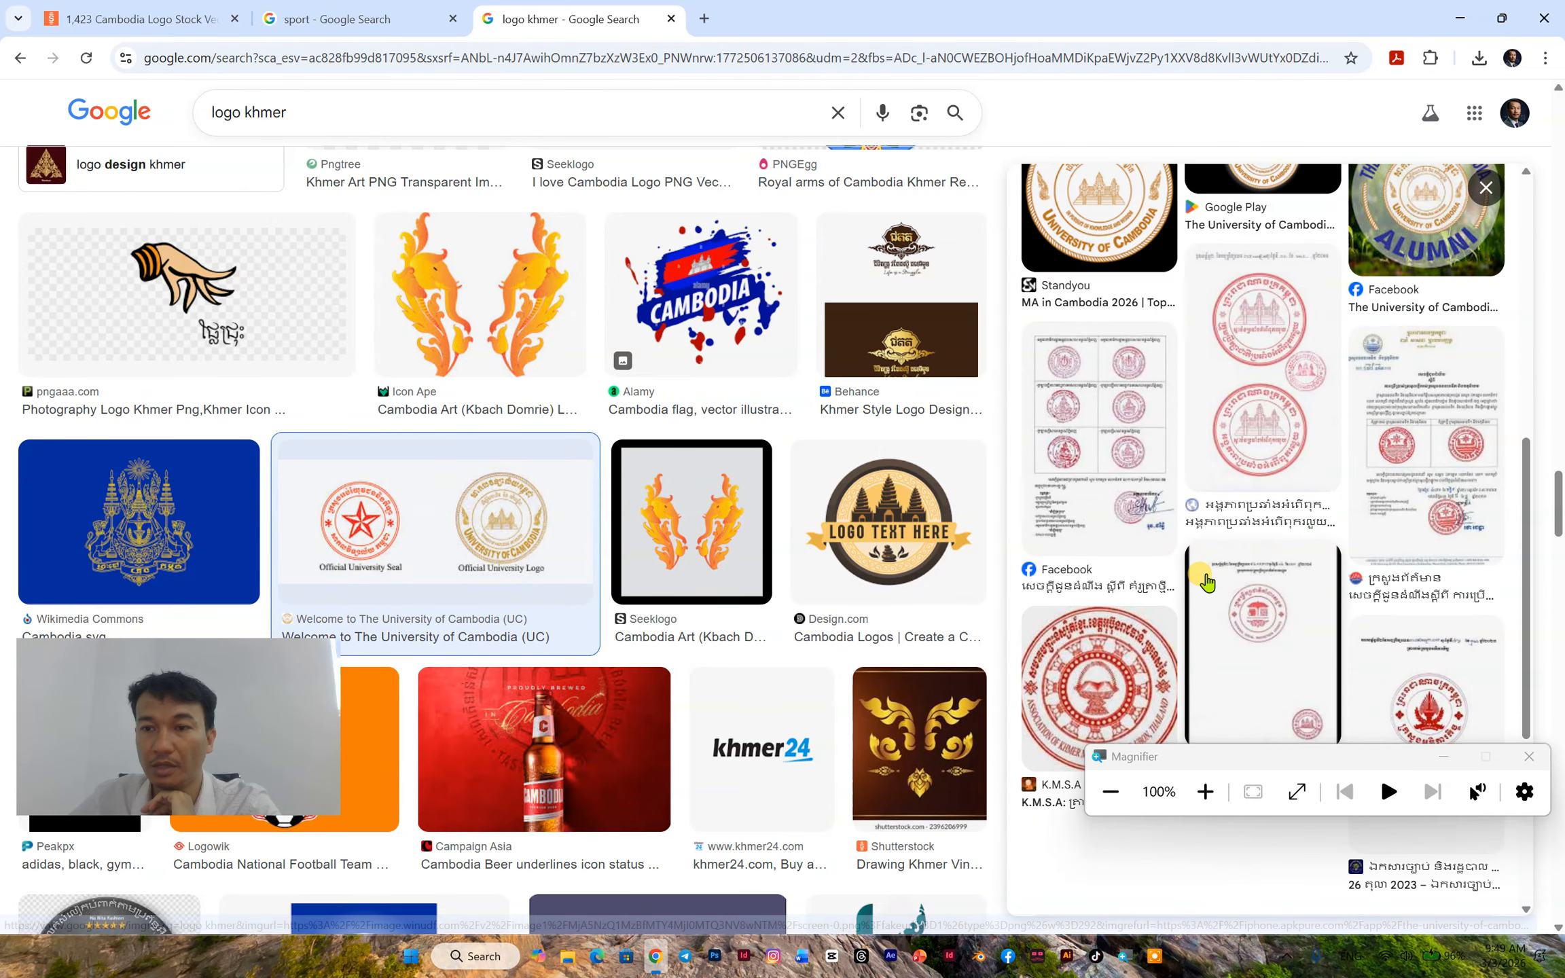
scroll(1216, 455, "down", 5)
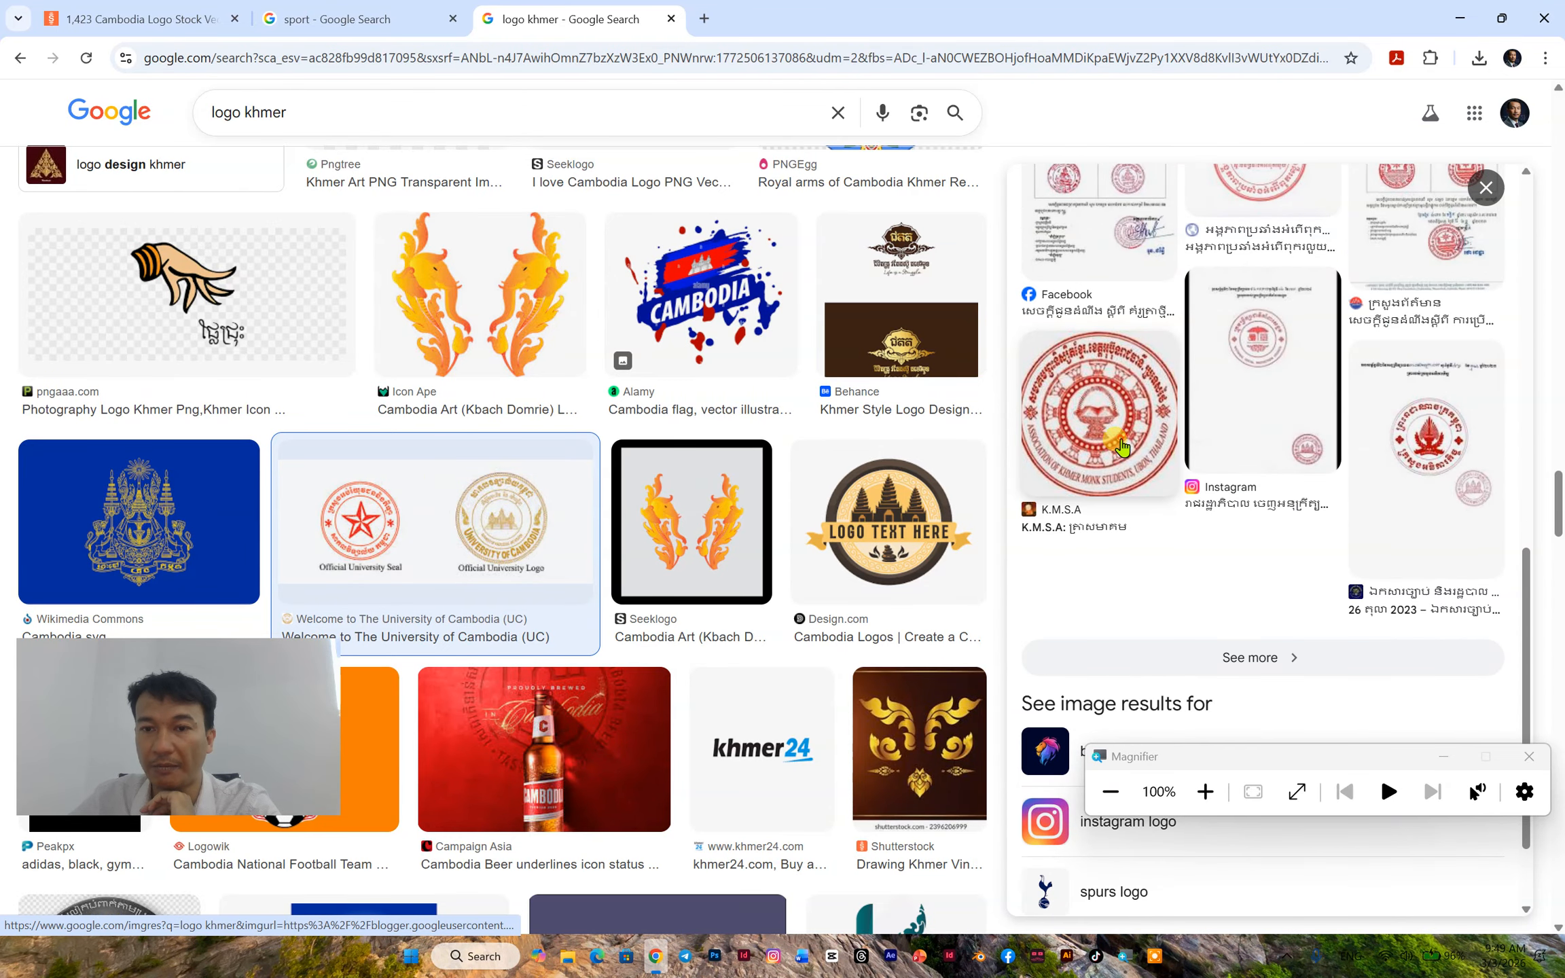
left_click(1121, 446)
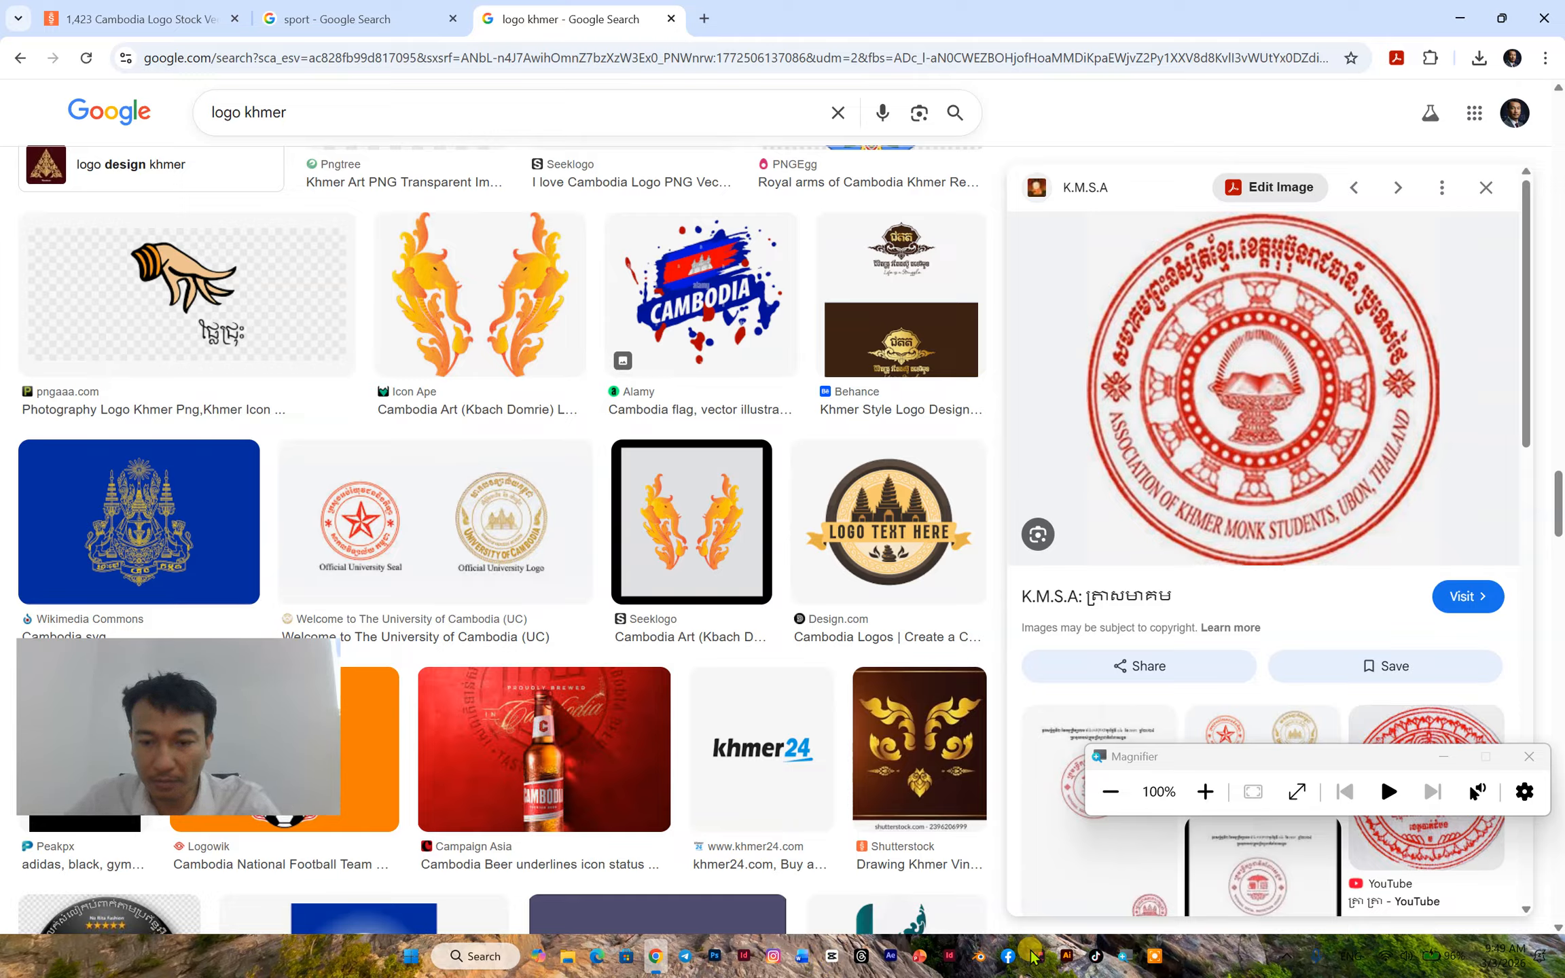
- Switch to Illustrator and create a landscape A4 document, 29.7 x 21 cm, with 0.5 cm bleed and CMYK color
left_click(1063, 957)
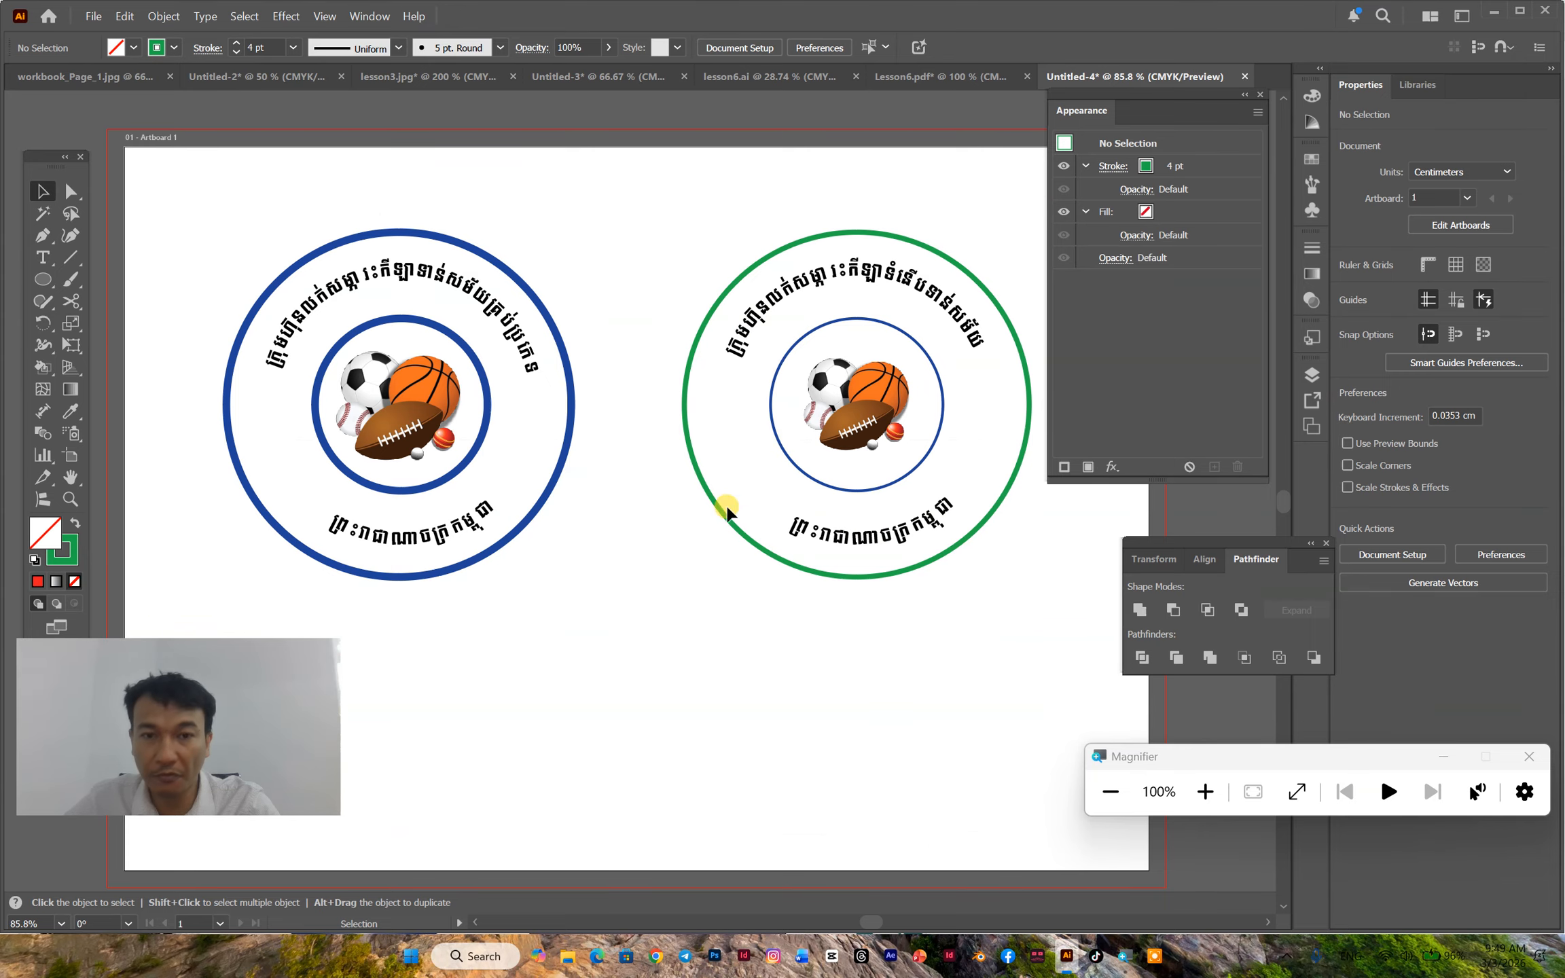
left_click(92, 15)
left_click(126, 39)
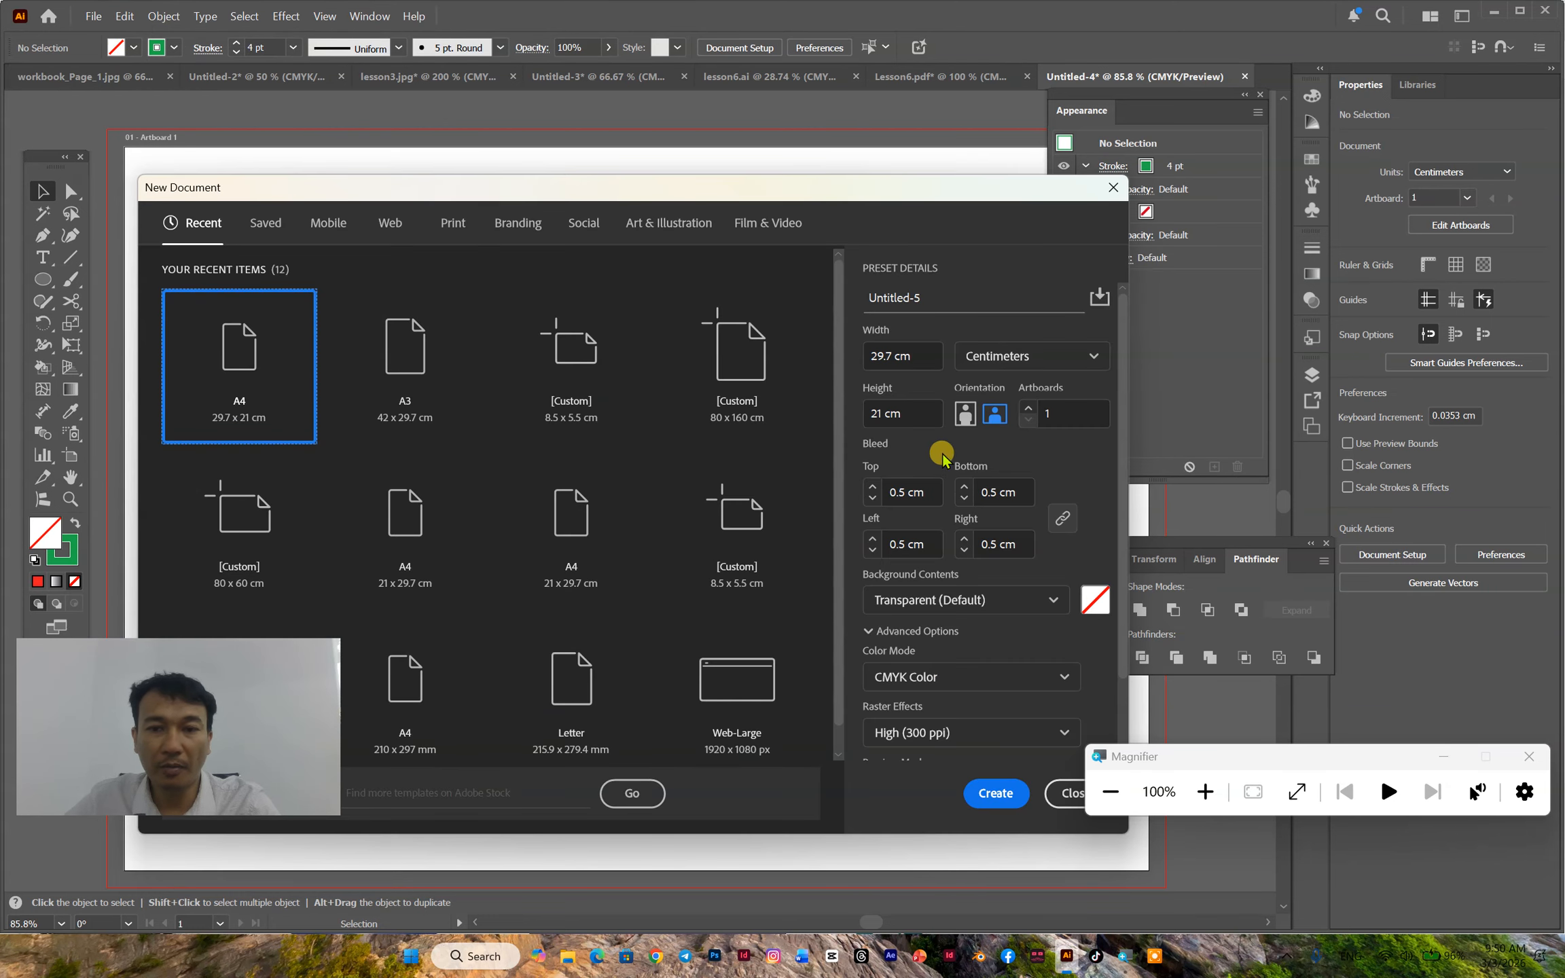
left_click(990, 791)
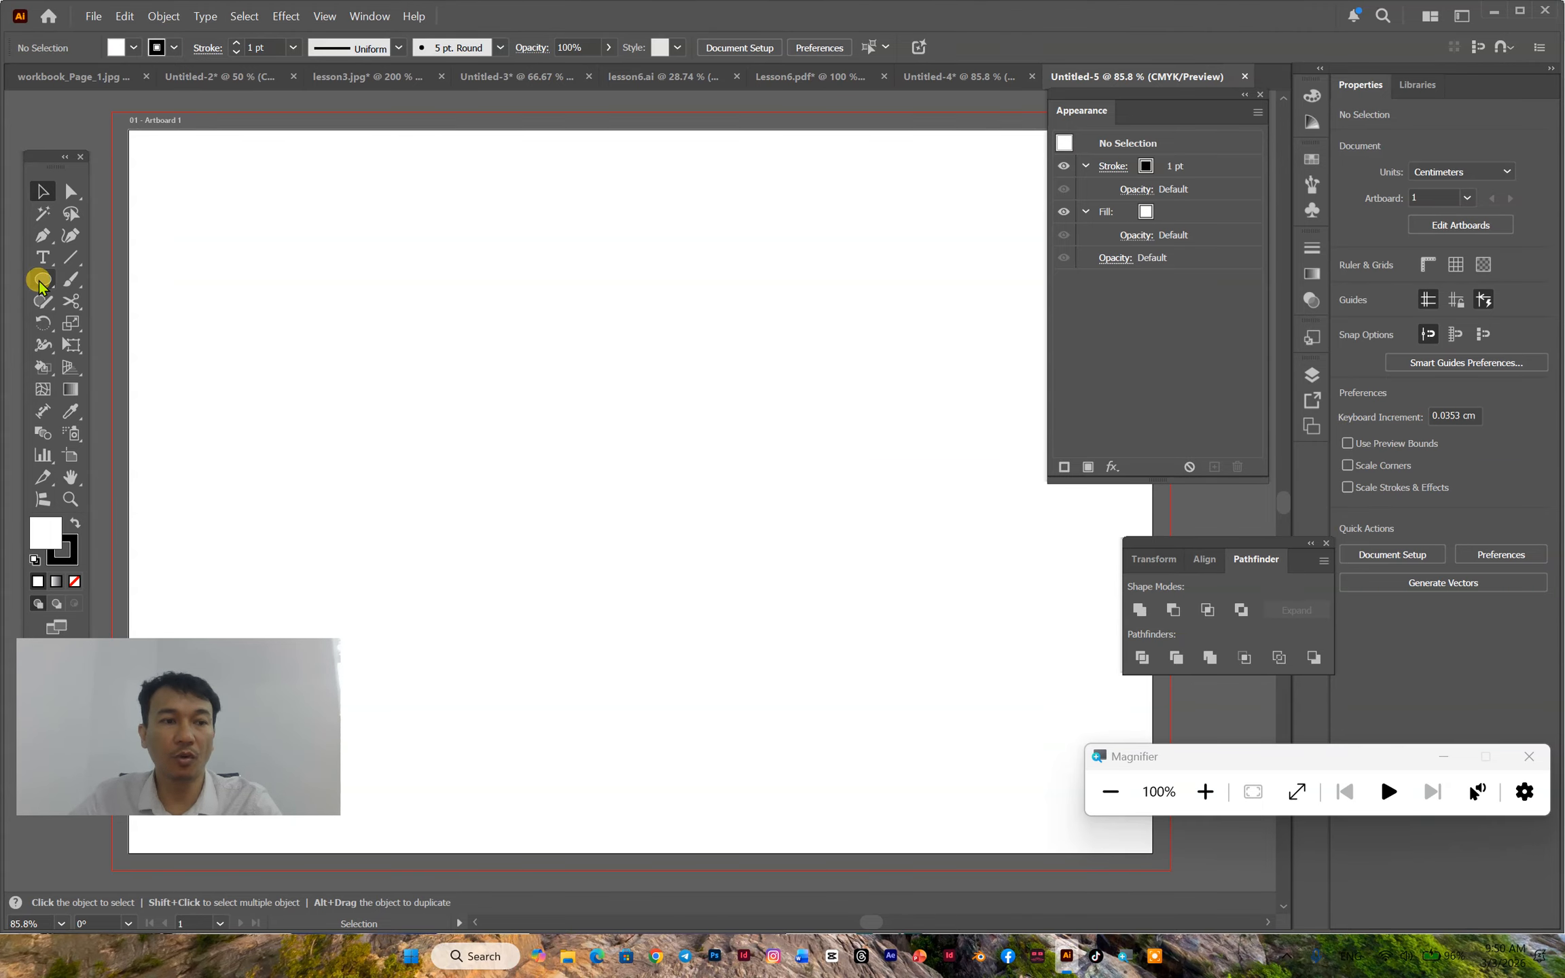
- Draw a trial circle about 8.54 cm across on the artboard with the Ellipse tool and delete it
left_click_drag(43, 151, 67, 103)
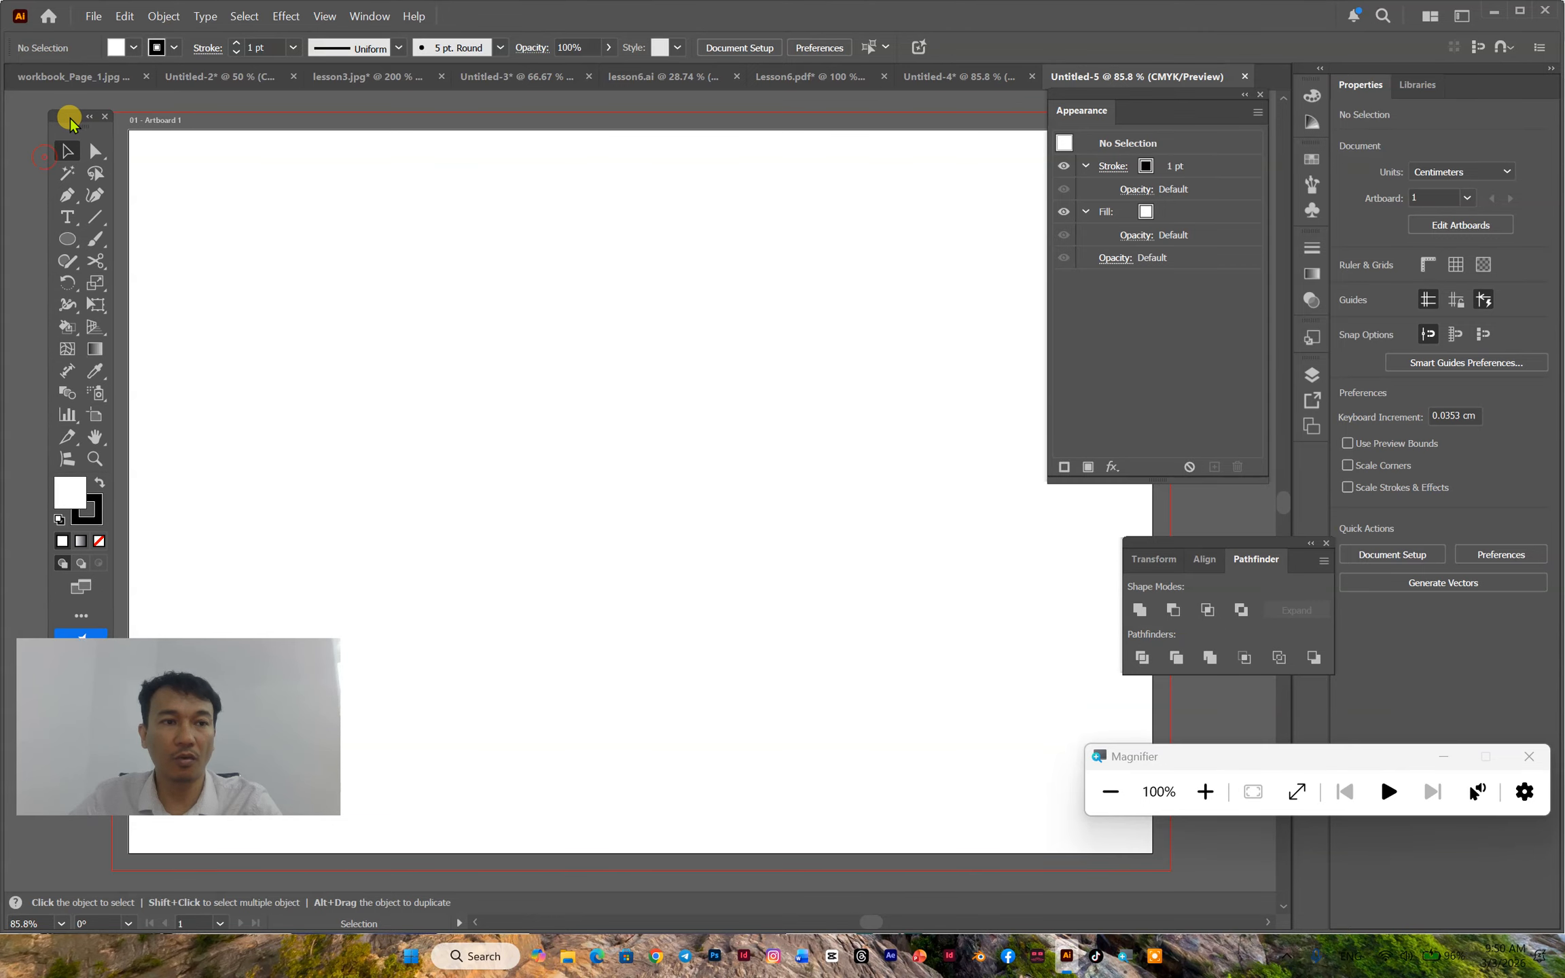
left_click(70, 230)
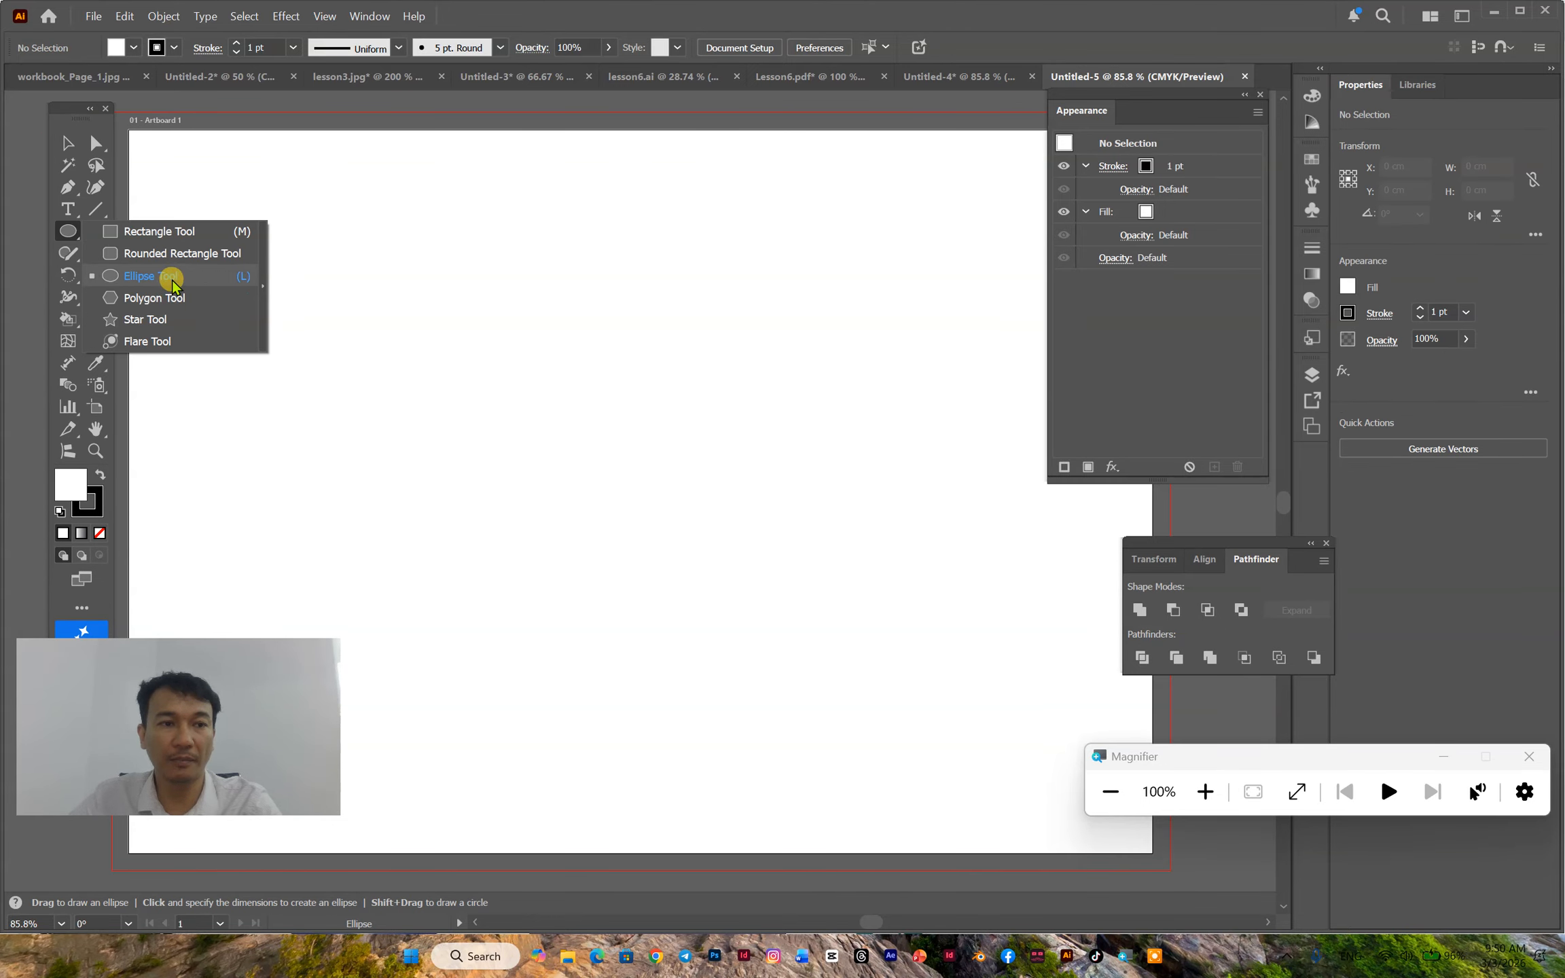
left_click(204, 279)
left_click_drag(566, 266, 747, 561)
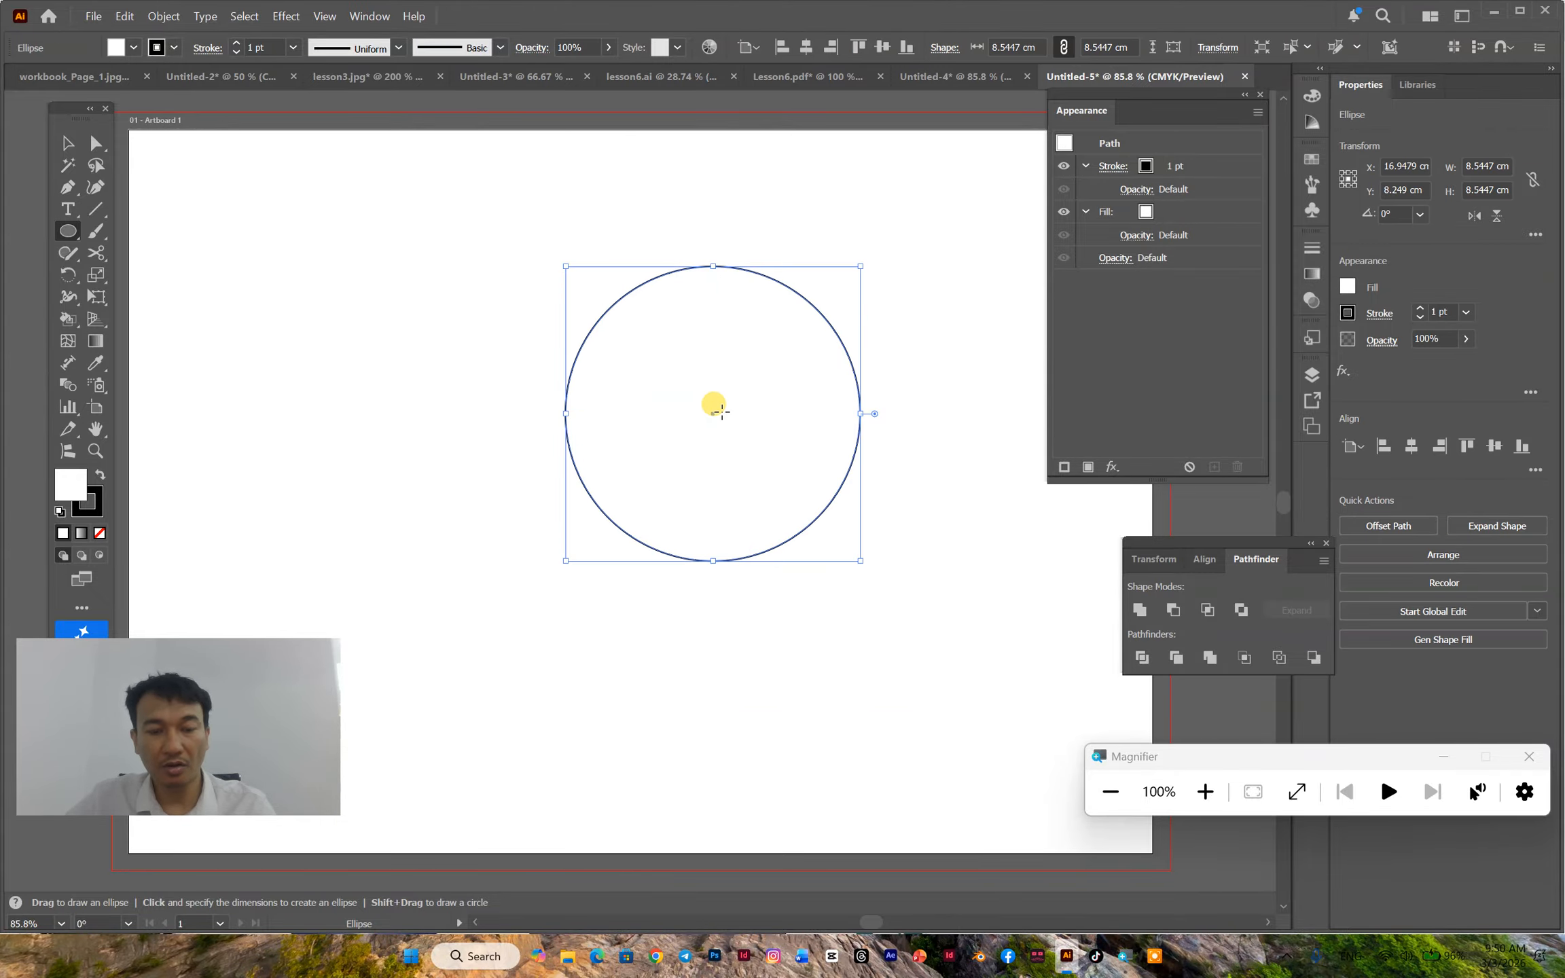
key("Delete")
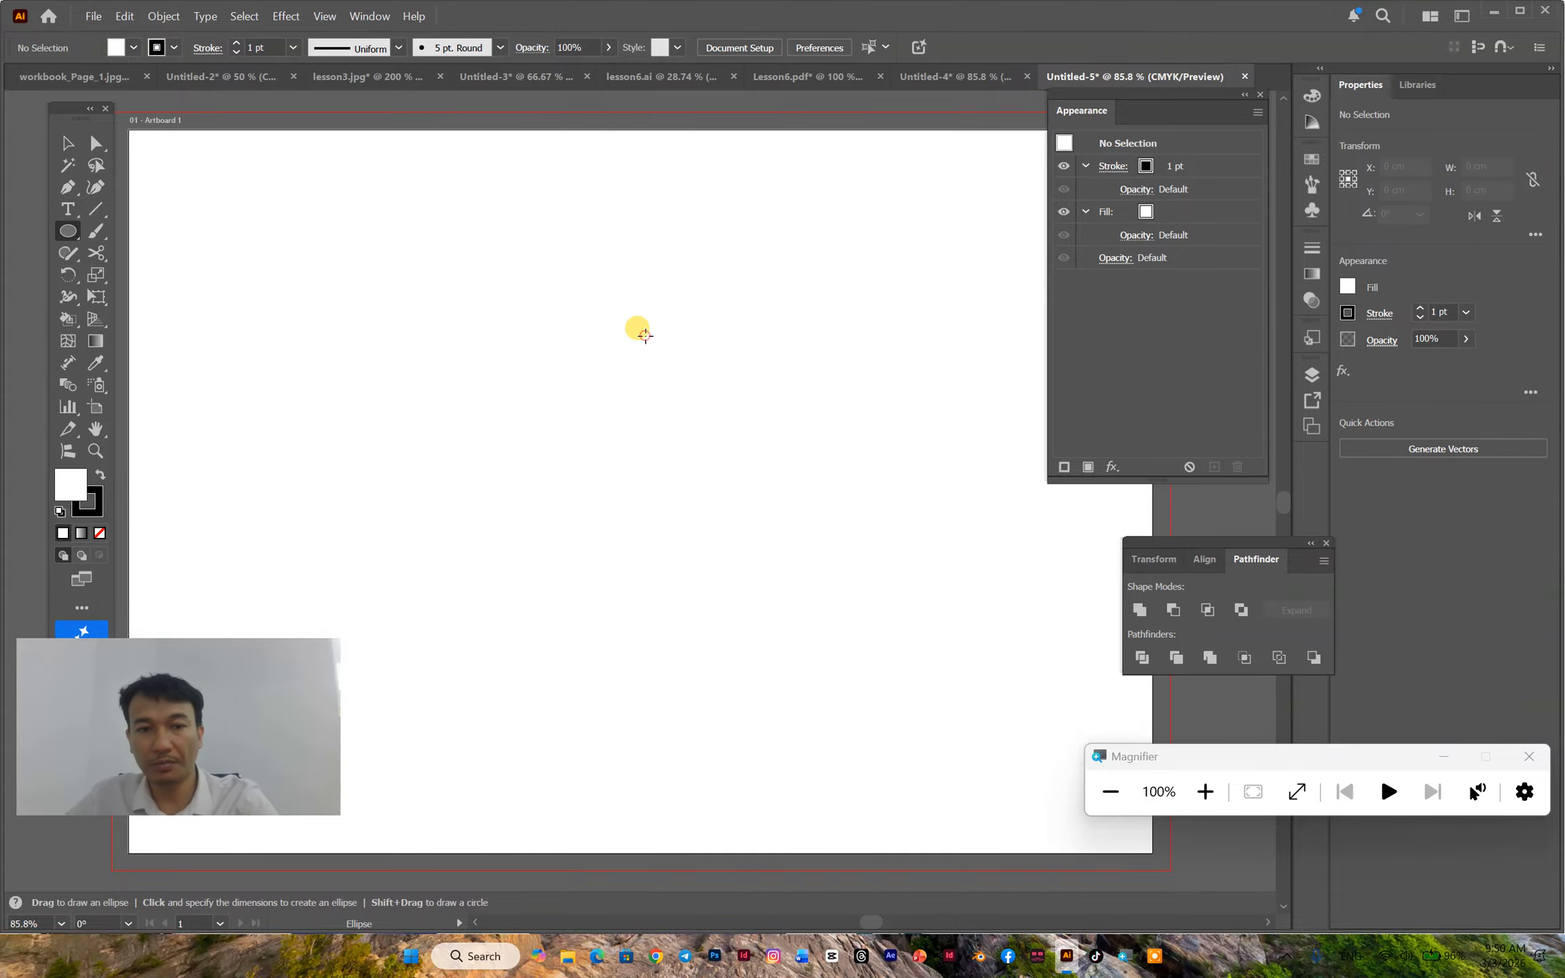
- Create a circle exactly 10 cm wide and 10 cm high and move it near the middle of the artboard
left_click(639, 328)
type("10")
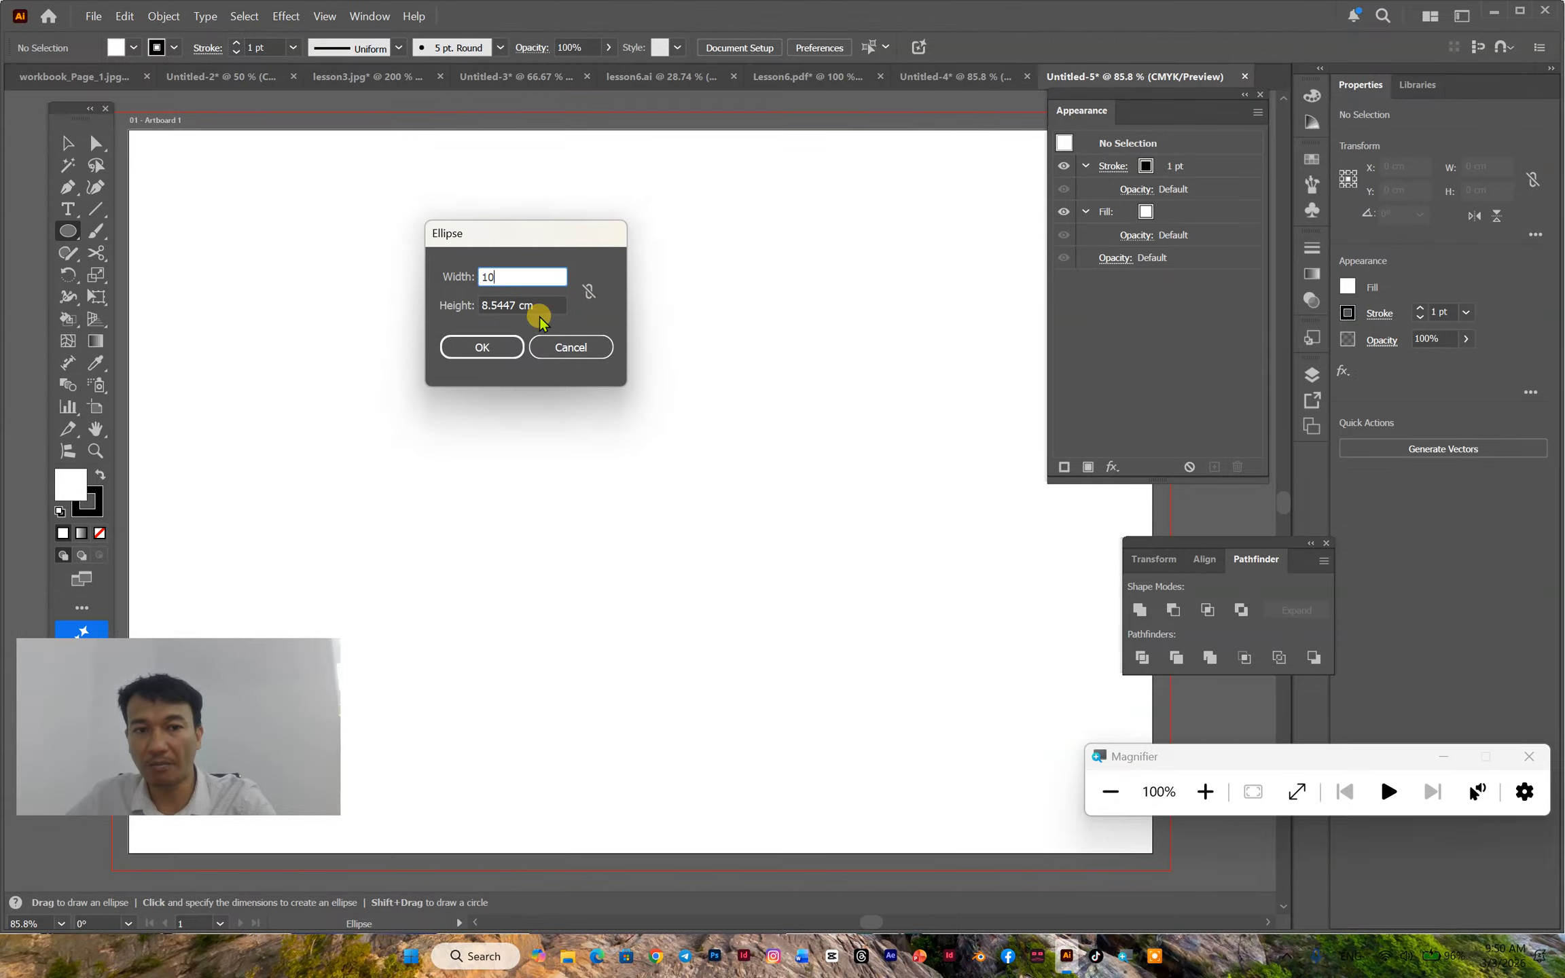
left_click(538, 303)
type("10")
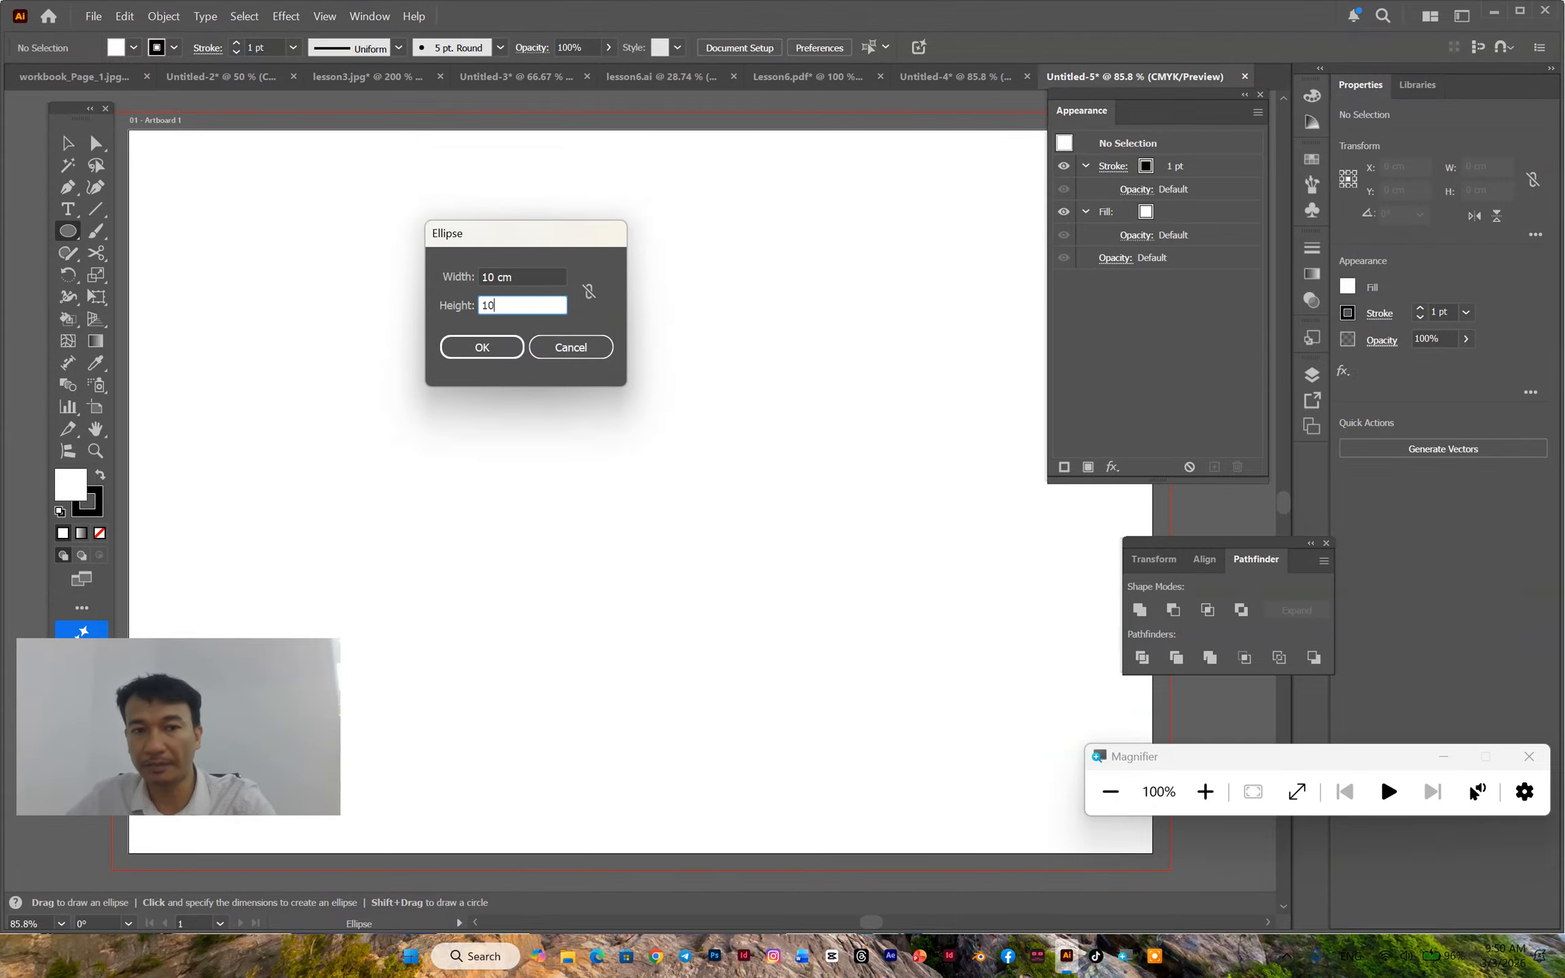
left_click(471, 345)
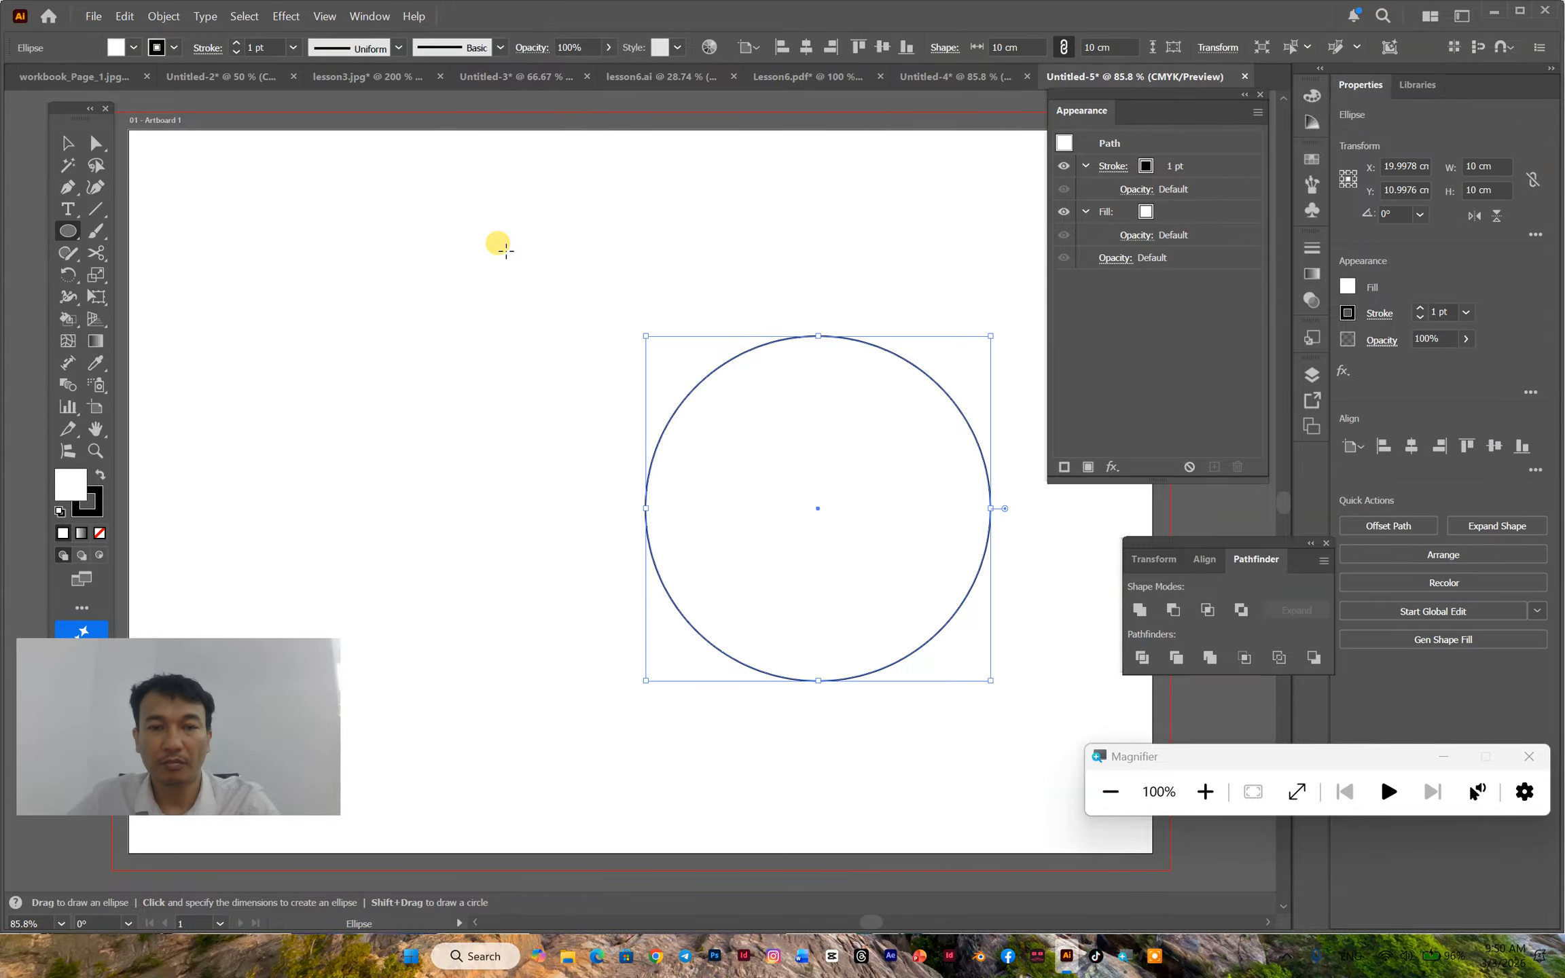
left_click(67, 143)
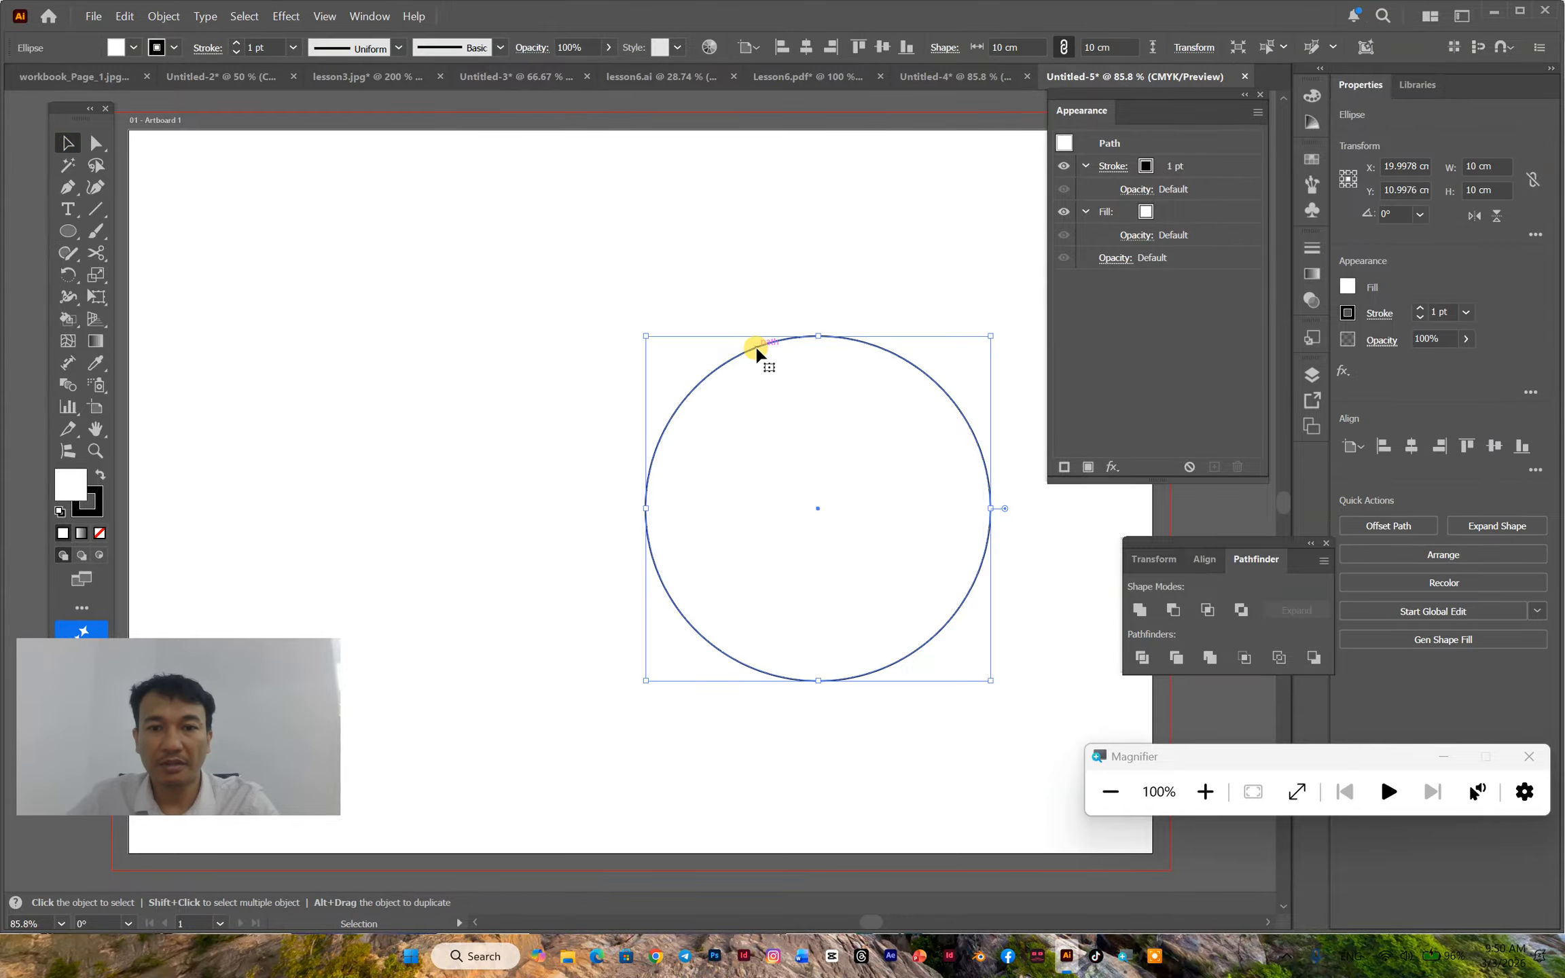
left_click_drag(754, 345, 601, 305)
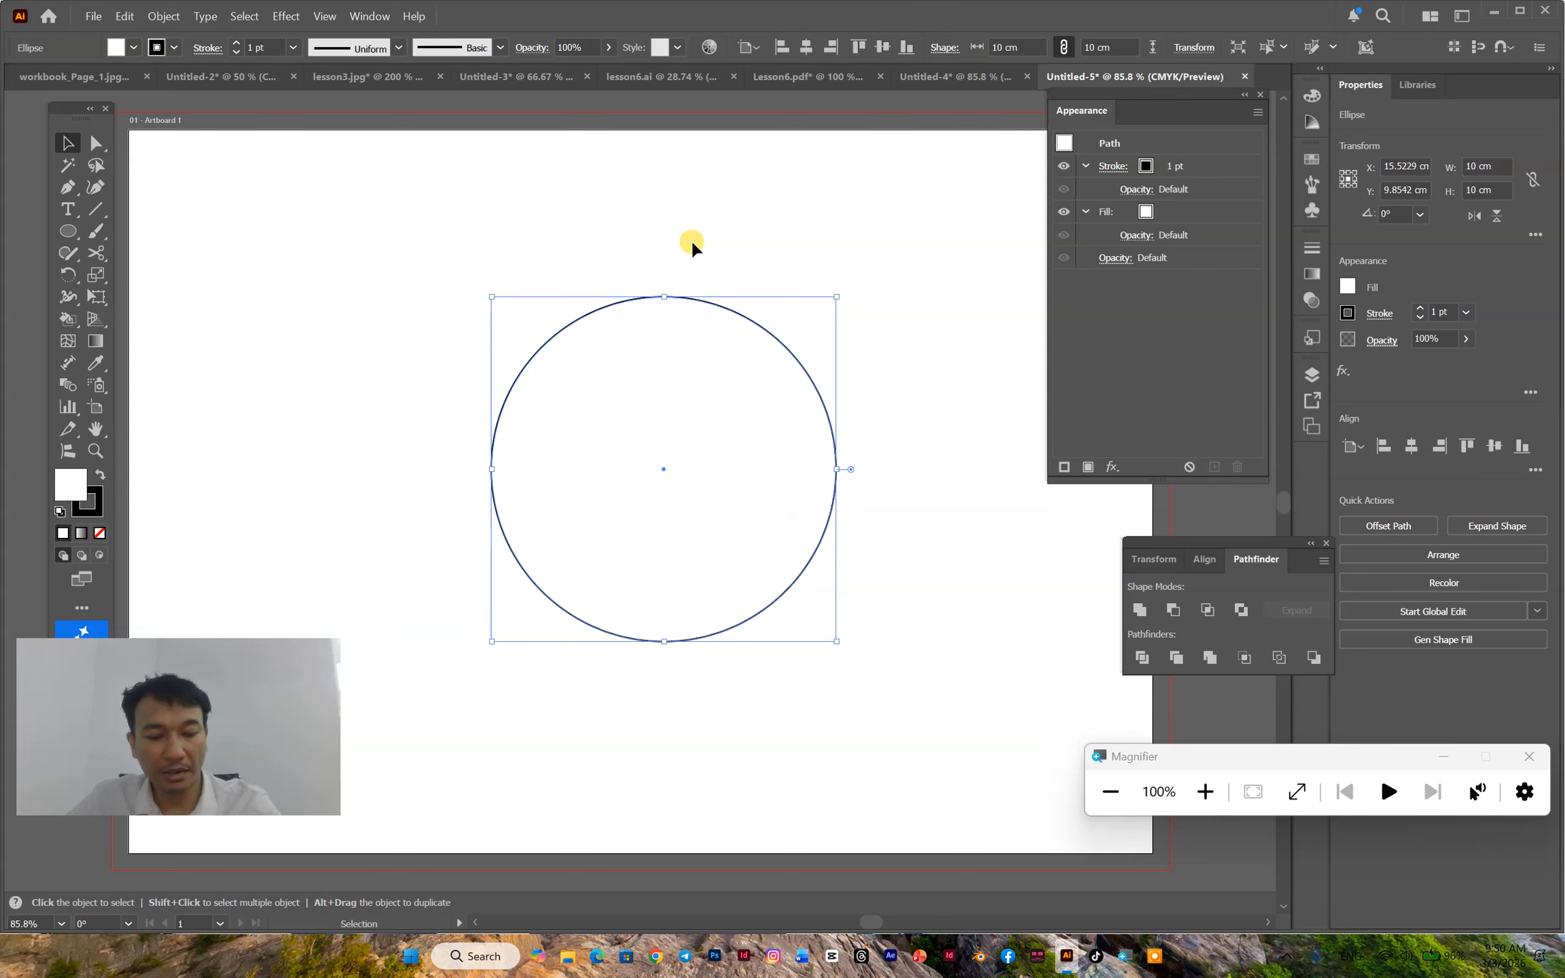
- Show the document rulers and check which measurement unit they use
key("a")
key("ctrl+r")
key("v")
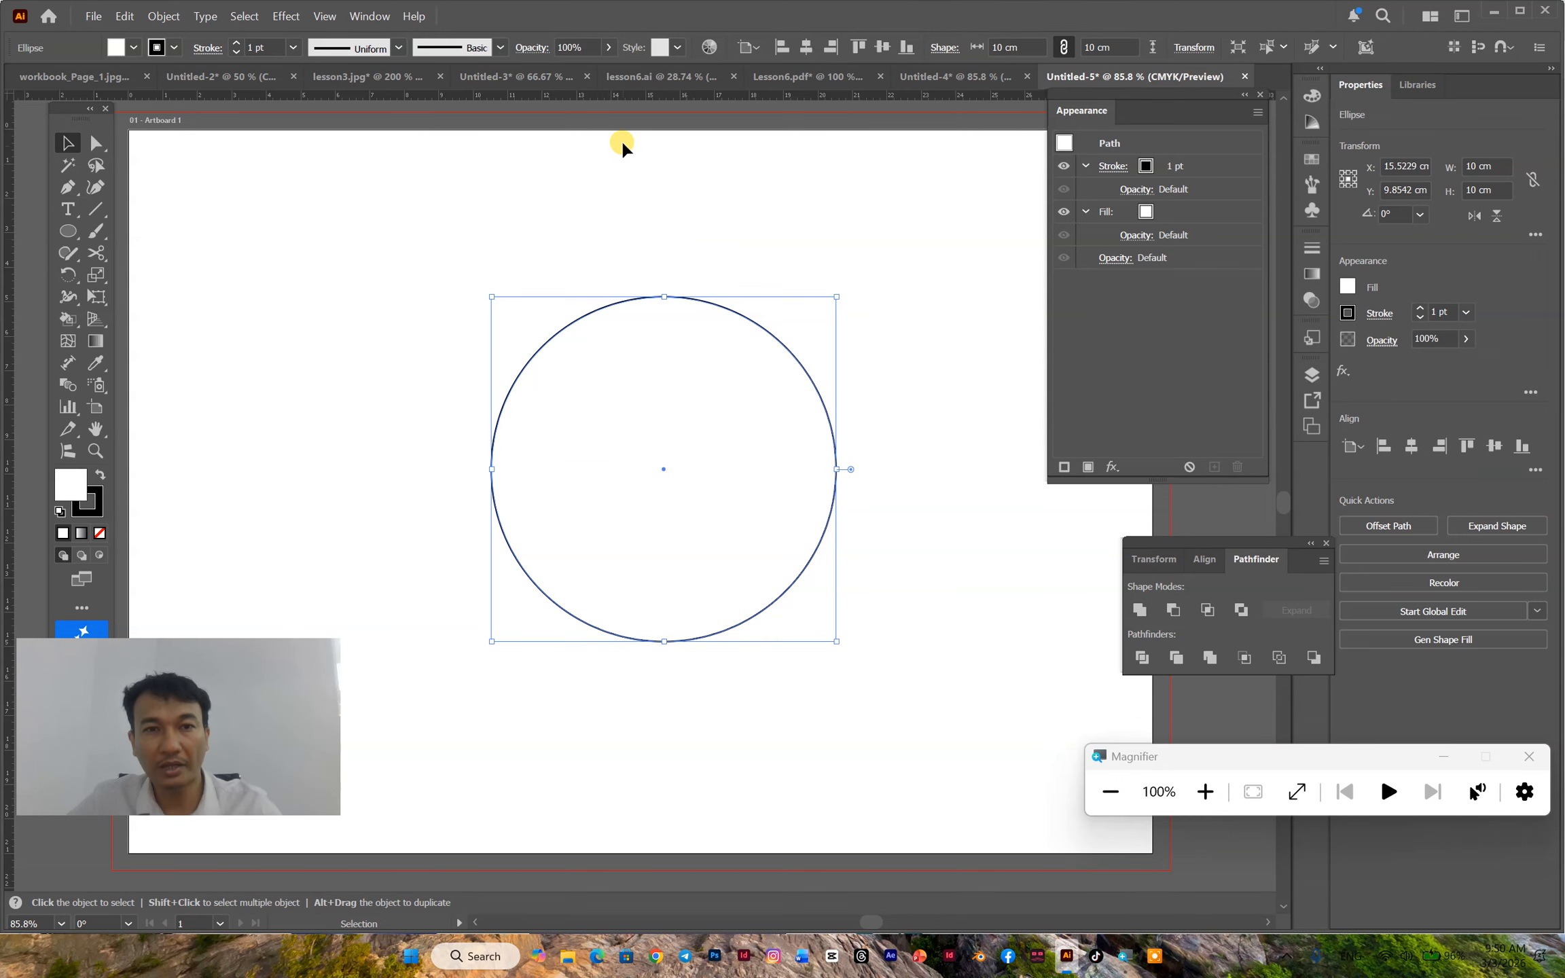
right_click(623, 95)
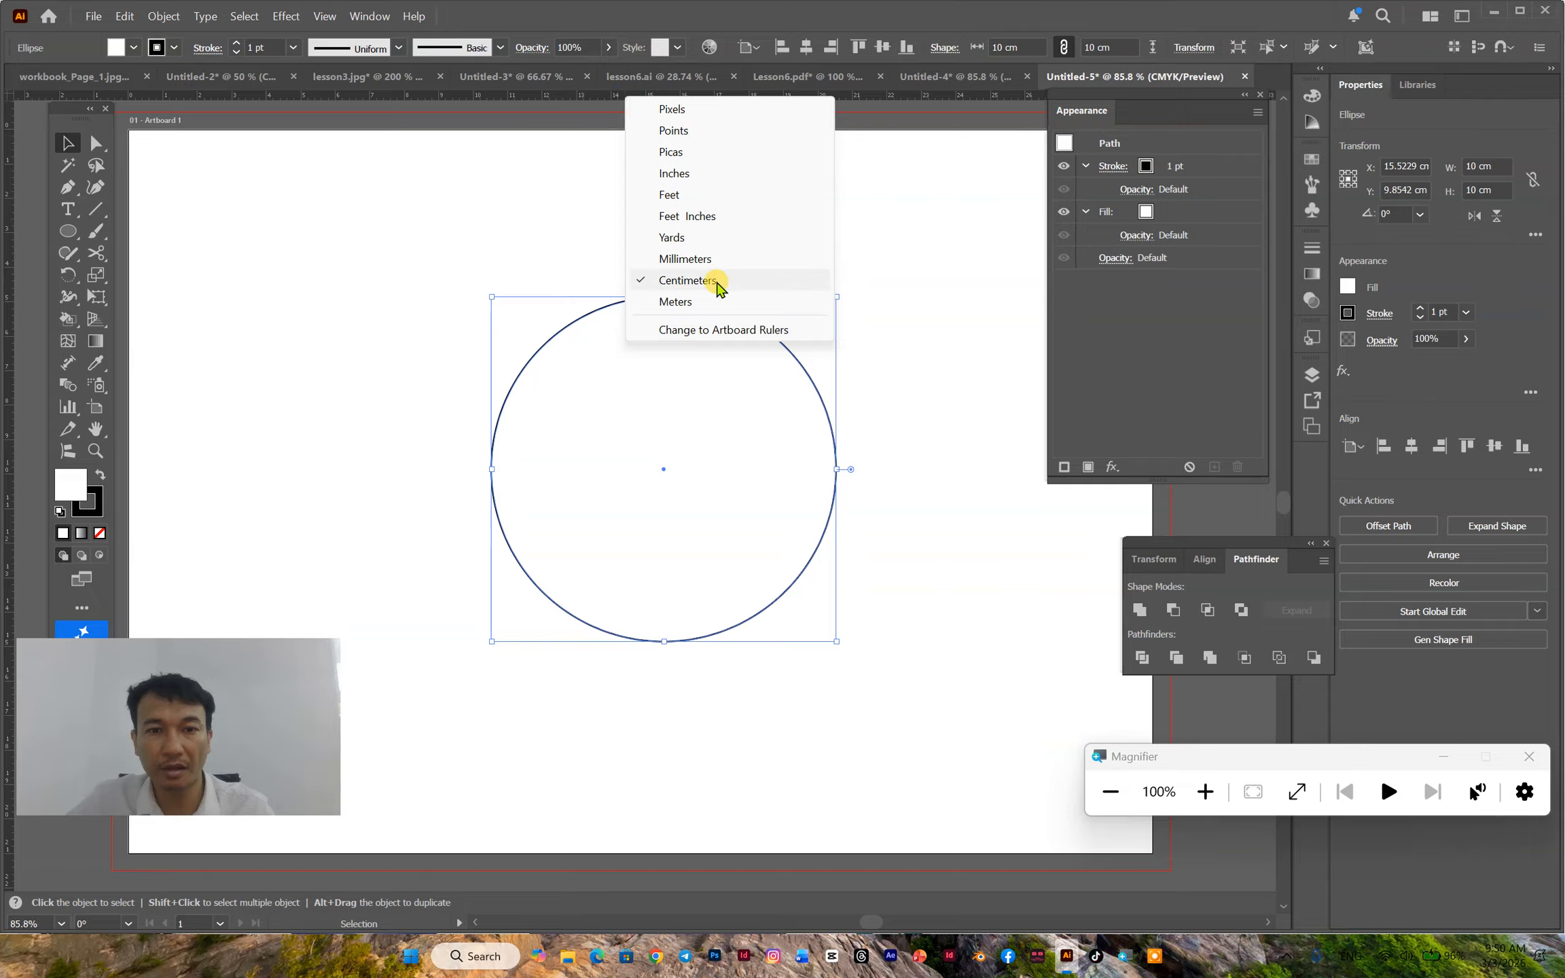
left_click(67, 231)
left_click(315, 228)
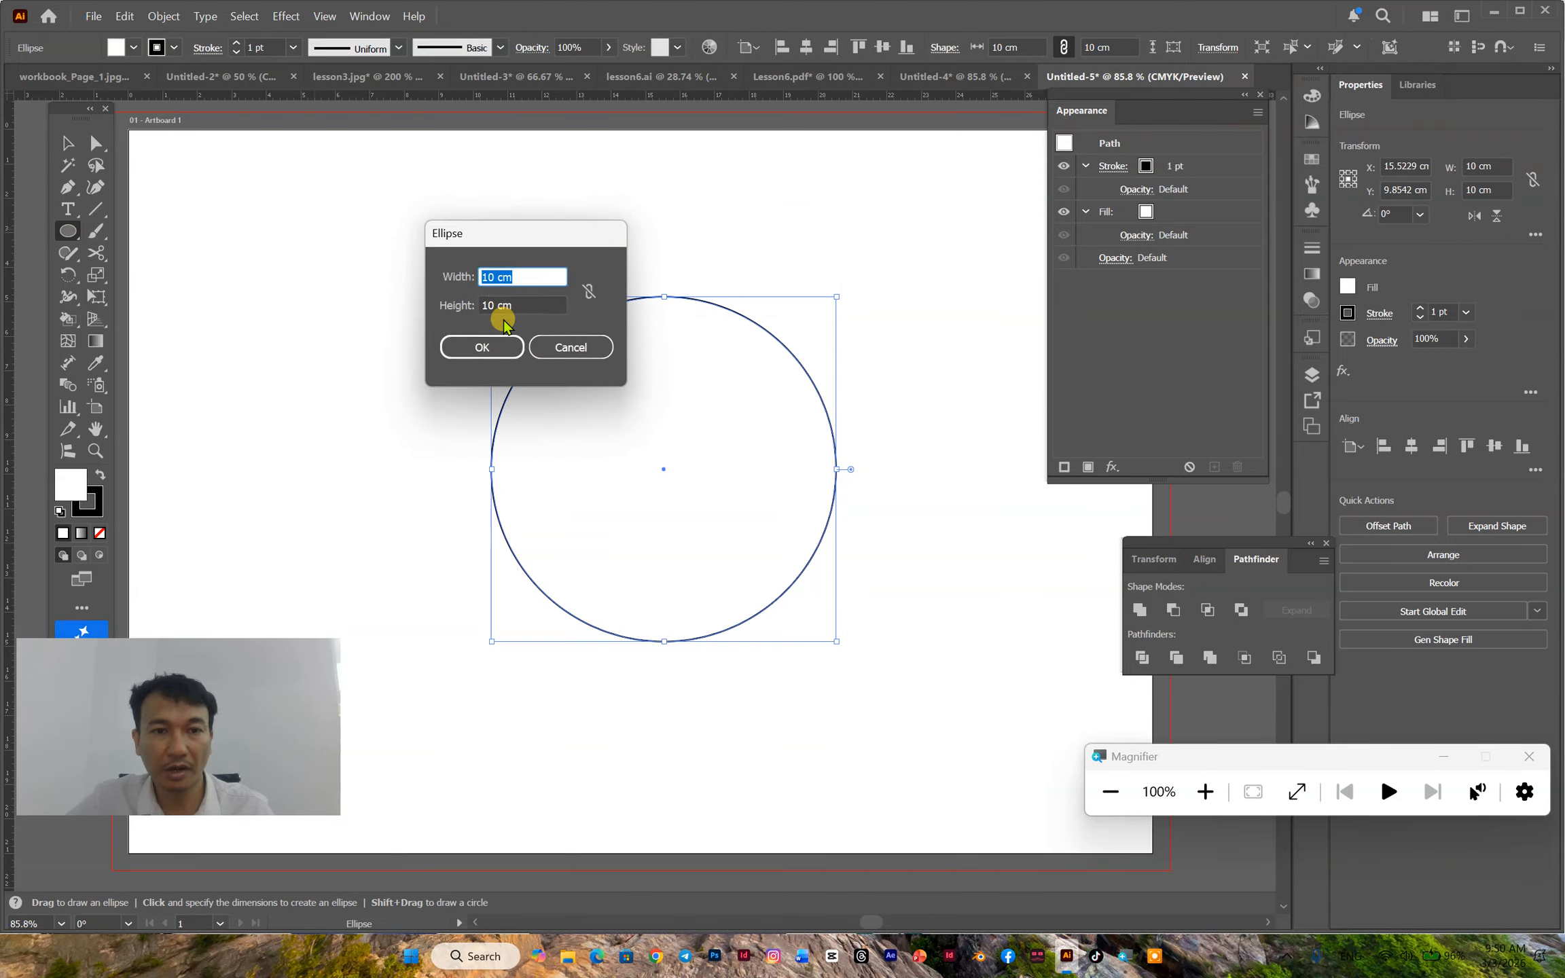
key("Return")
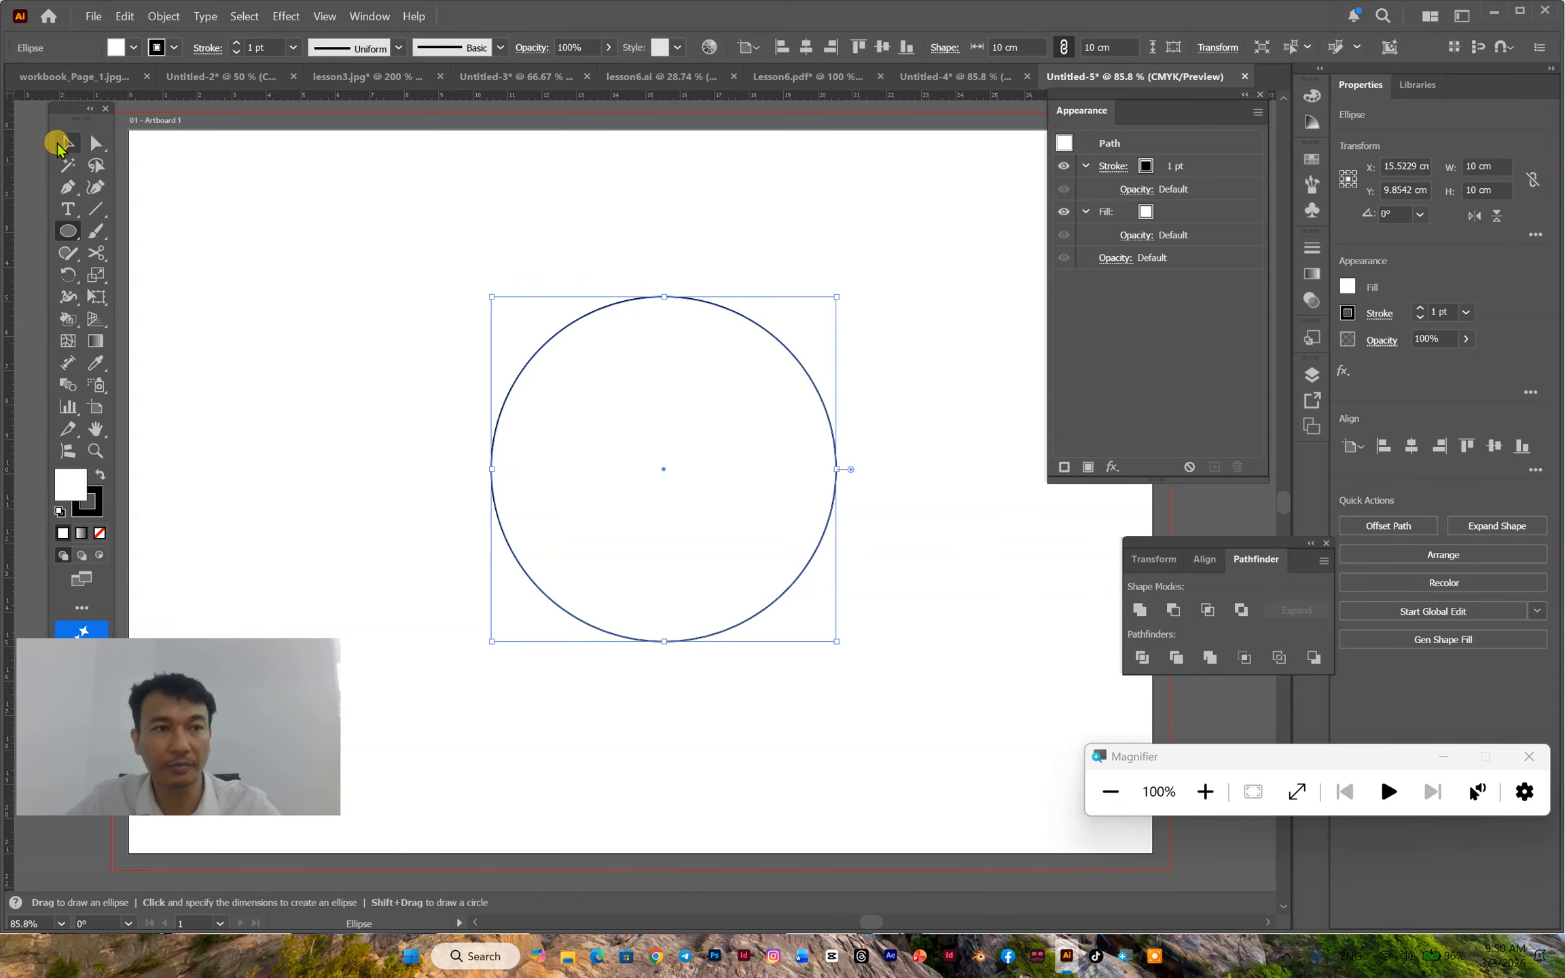
- Give the 10 cm circle a 3 pt stroke and no fill
left_click(237, 42)
left_click(237, 42)
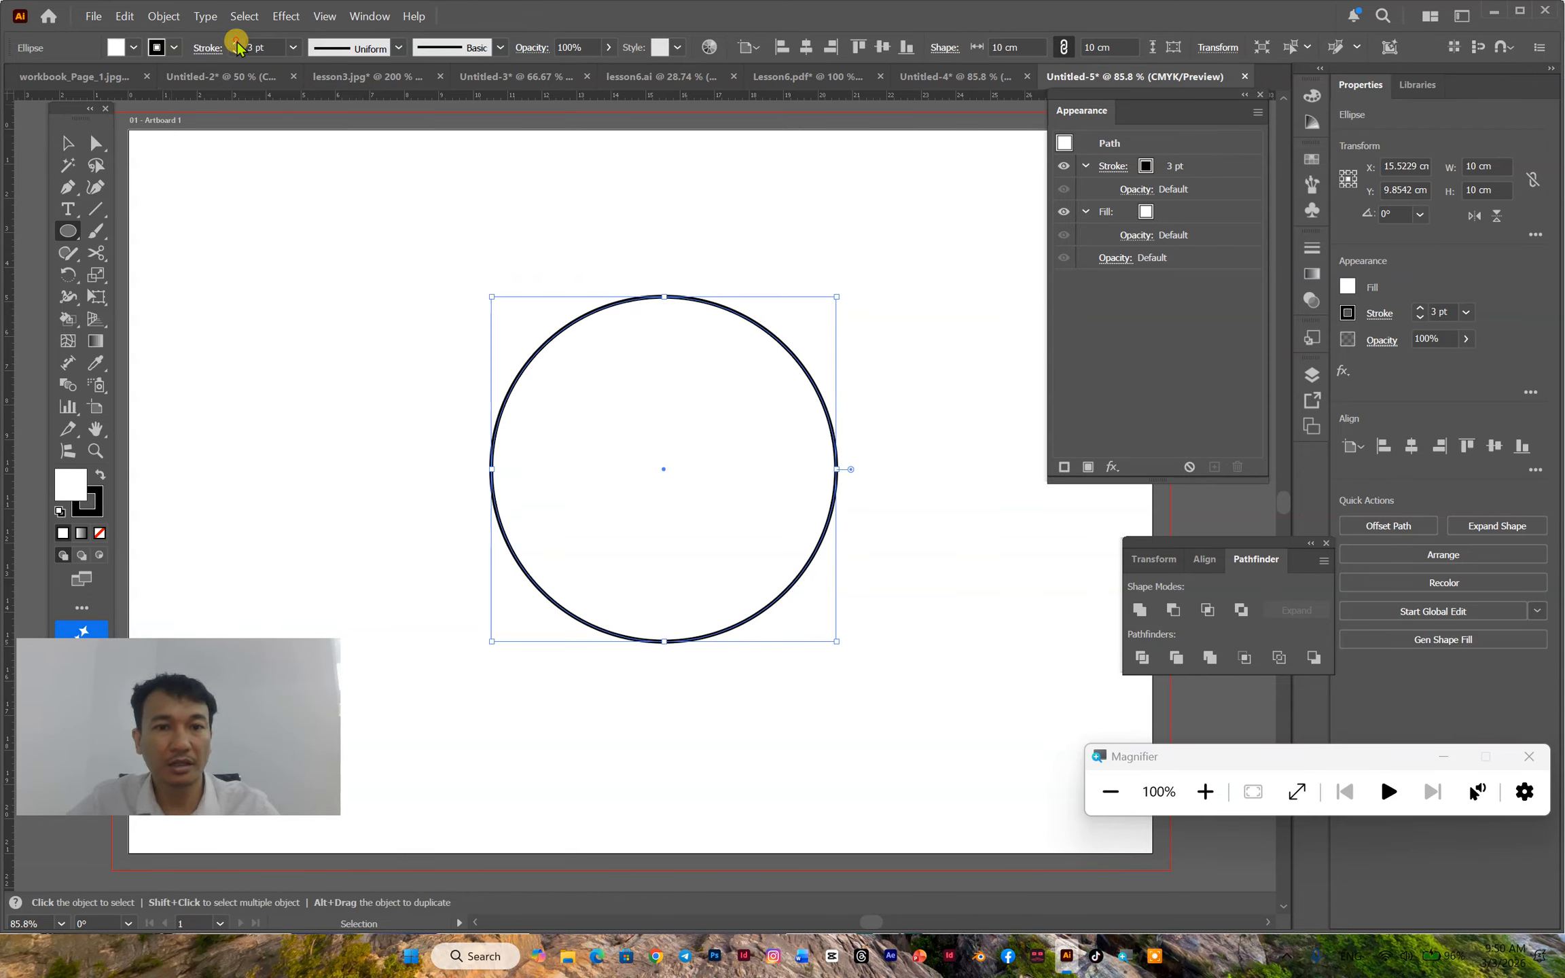
left_click(134, 47)
left_click(12, 180)
left_click(174, 33)
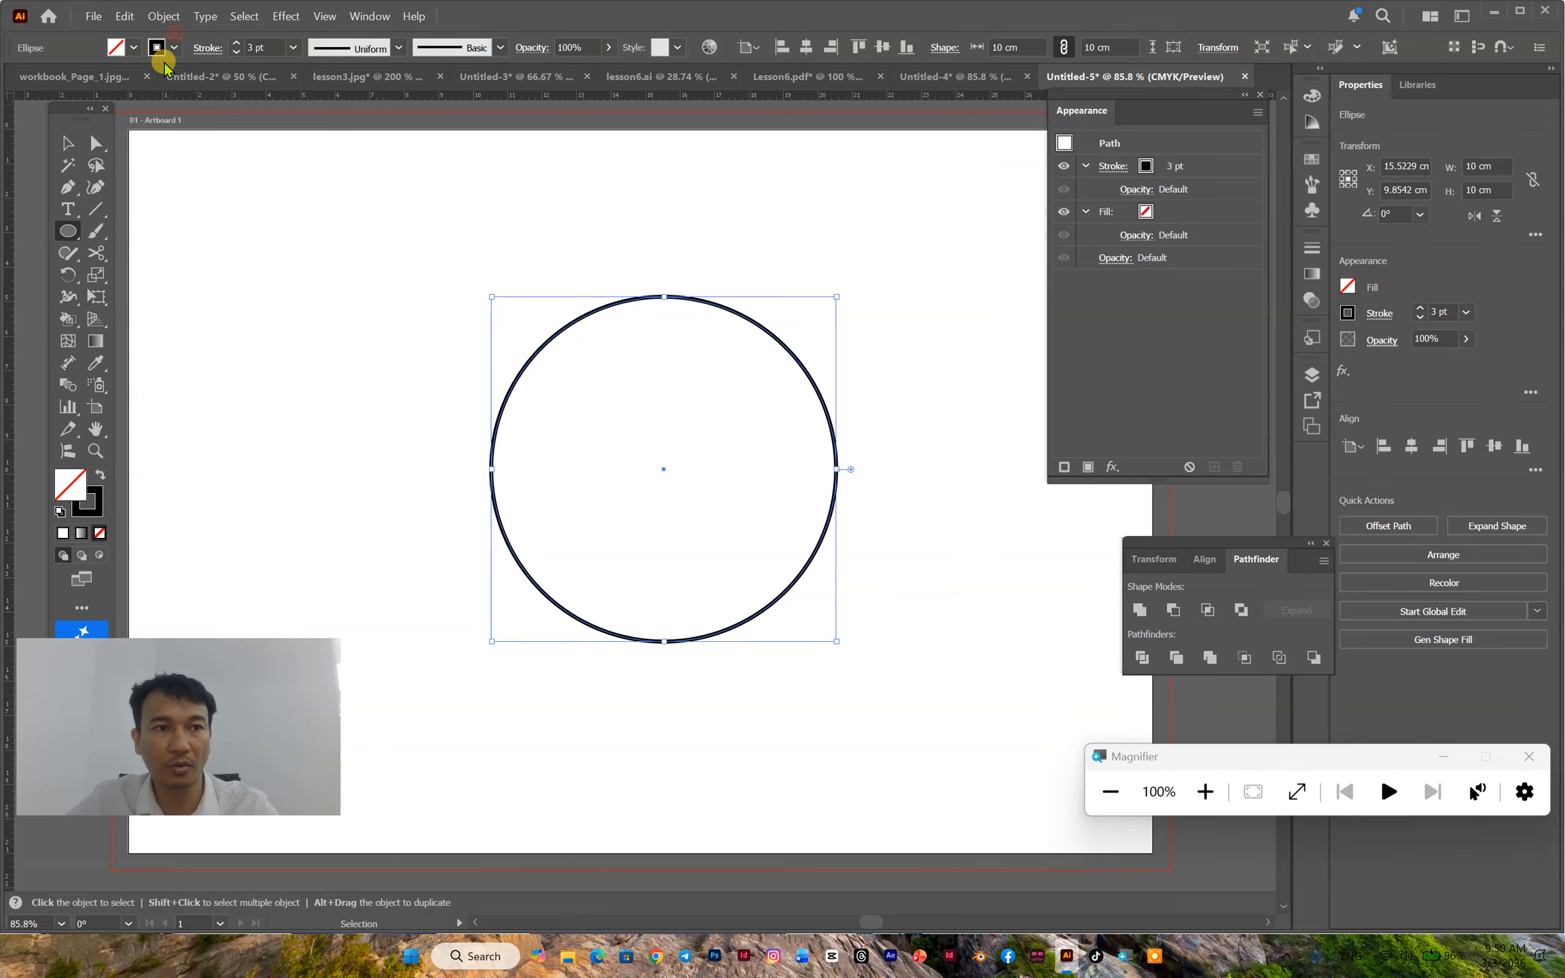
left_click(70, 144)
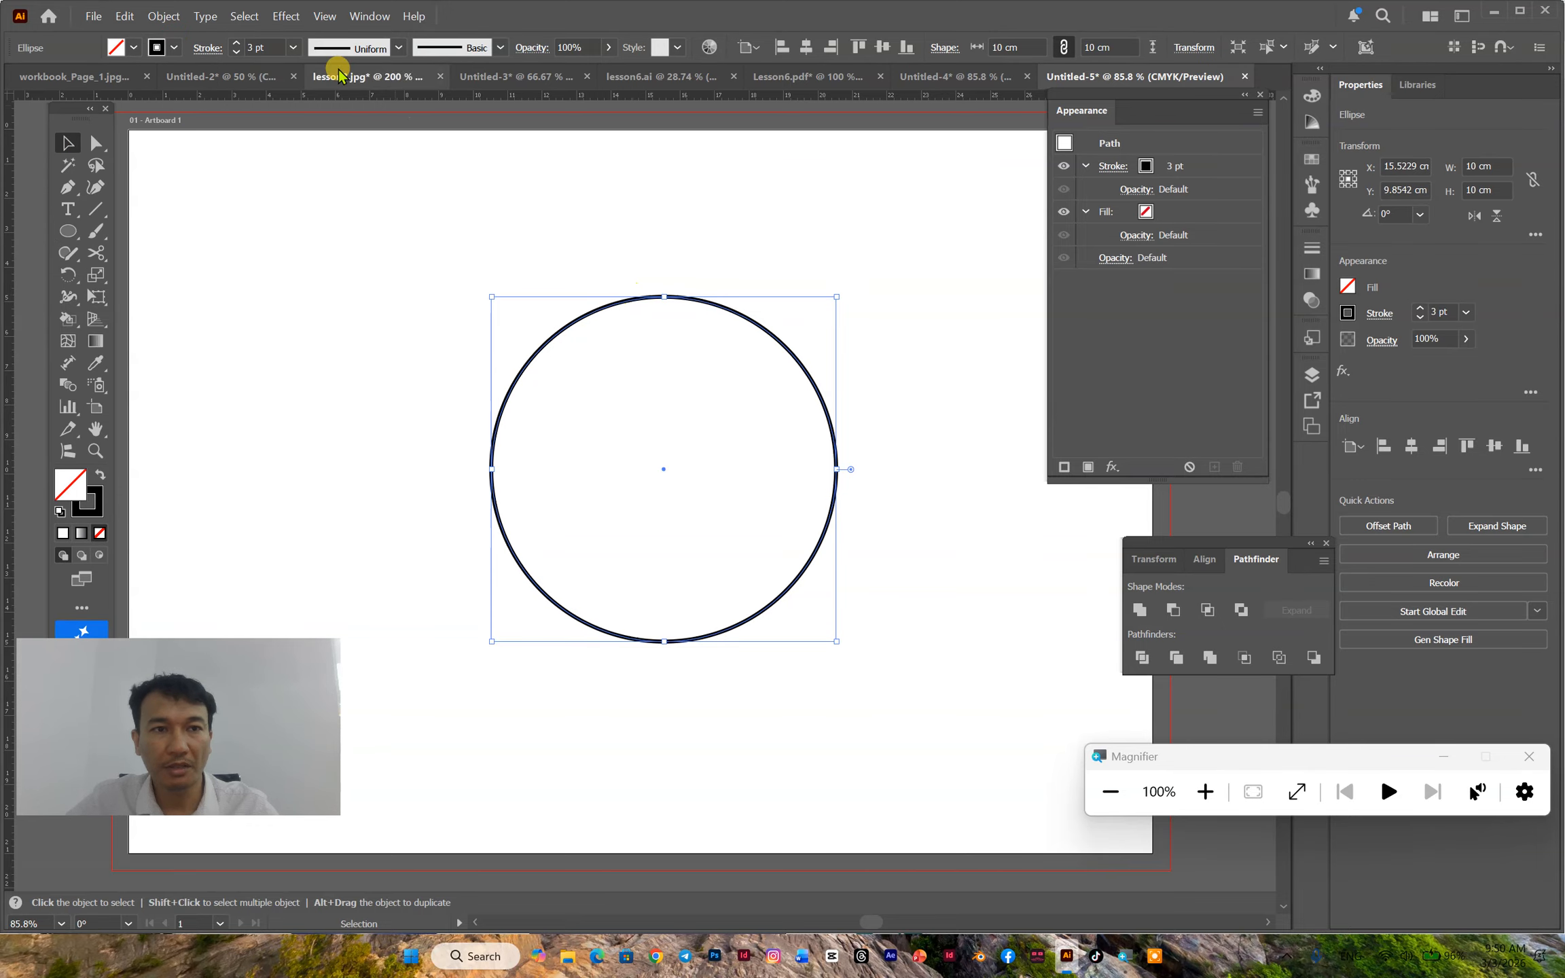
left_click(235, 54)
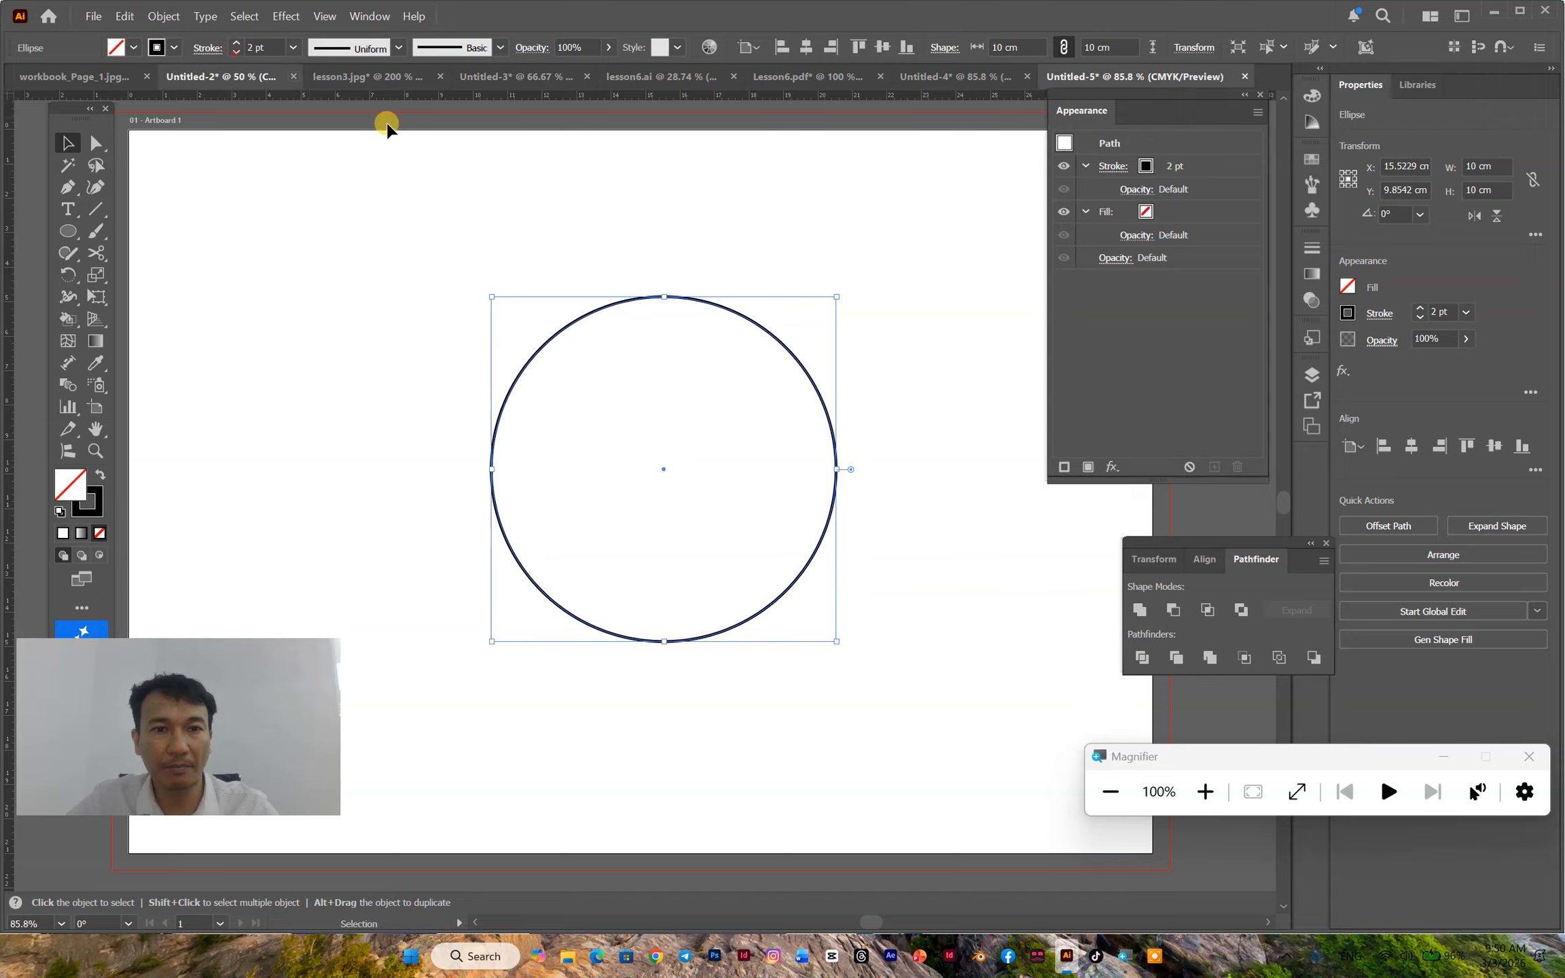
left_click(235, 42)
- Create a concentric copy of the circle scaled uniformly to 50%
right_click(631, 303)
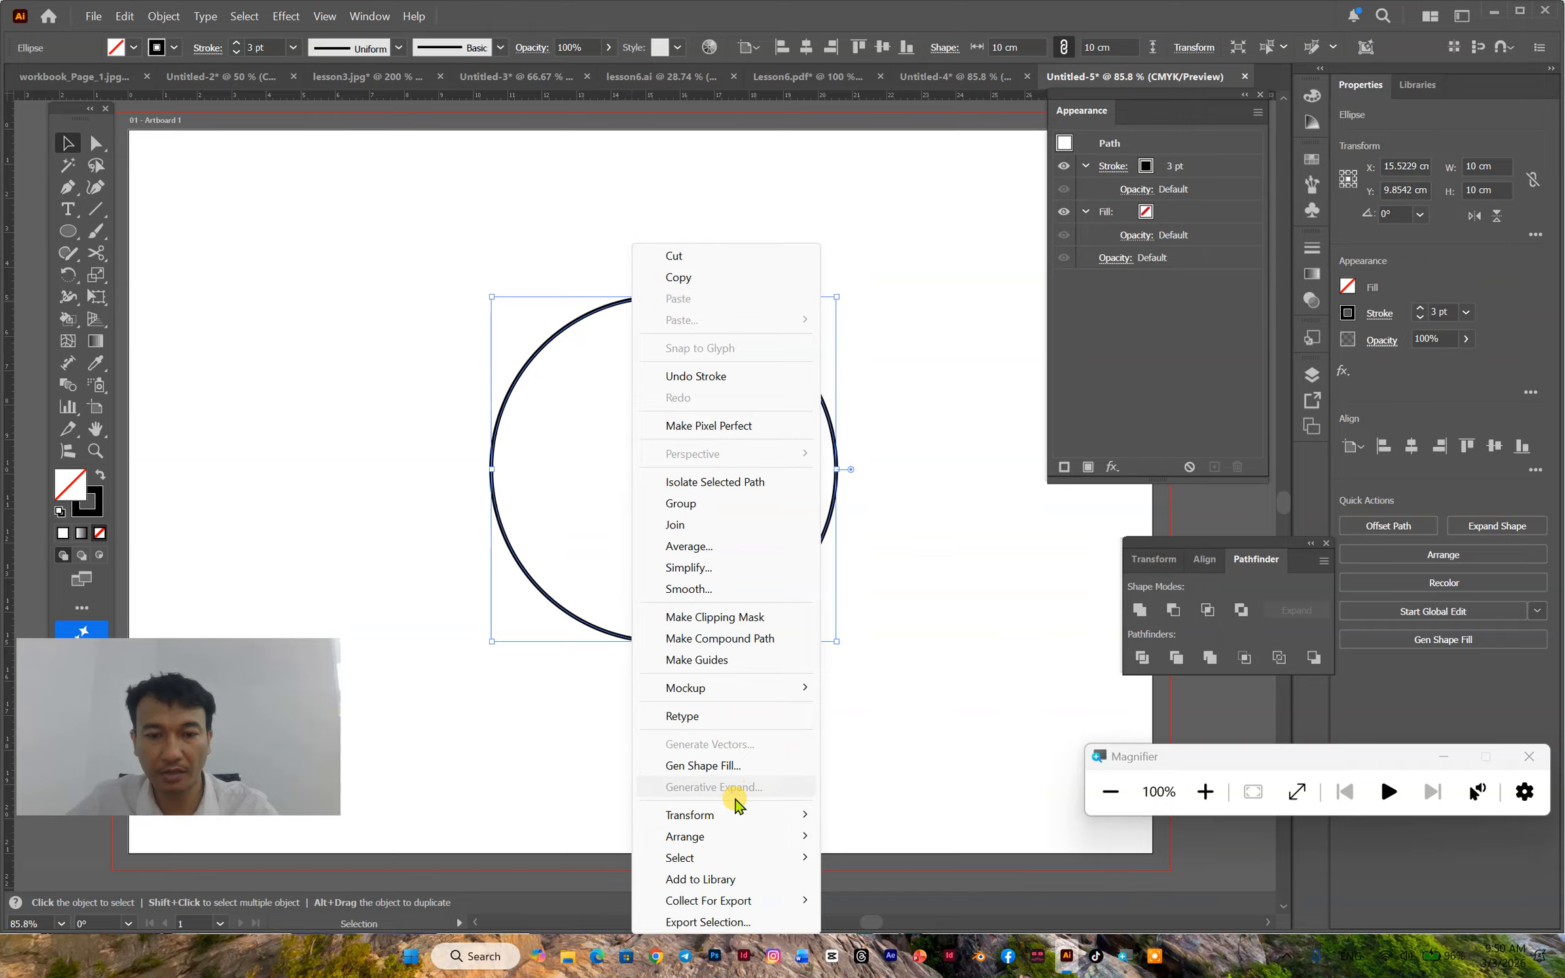
mouse_move(740, 815)
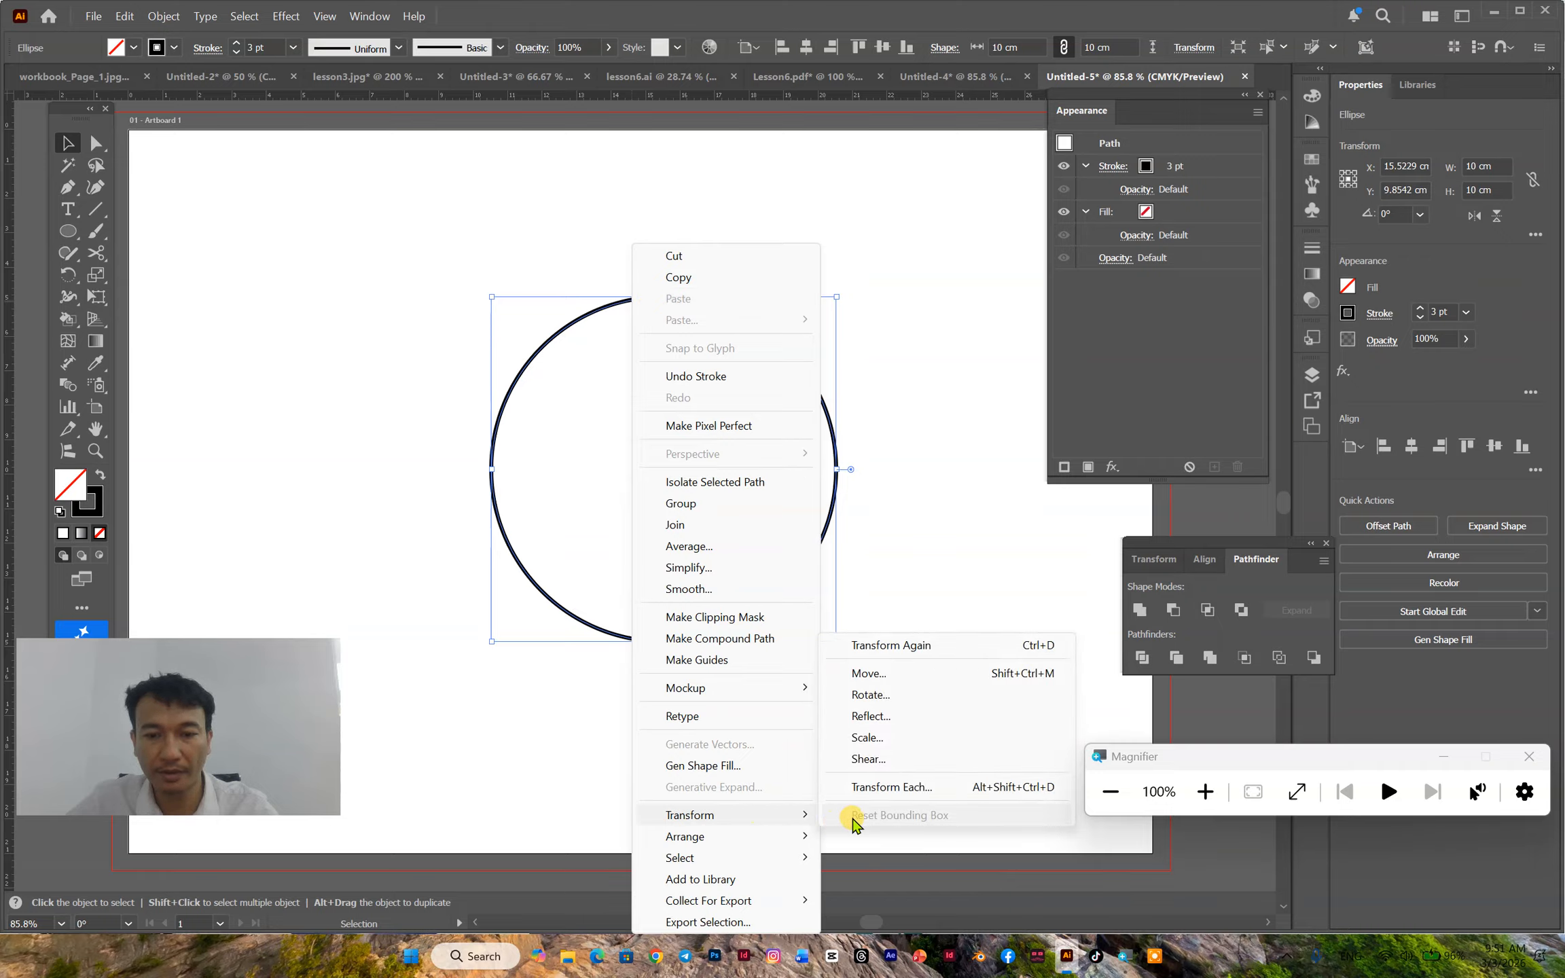
left_click(867, 738)
type("50")
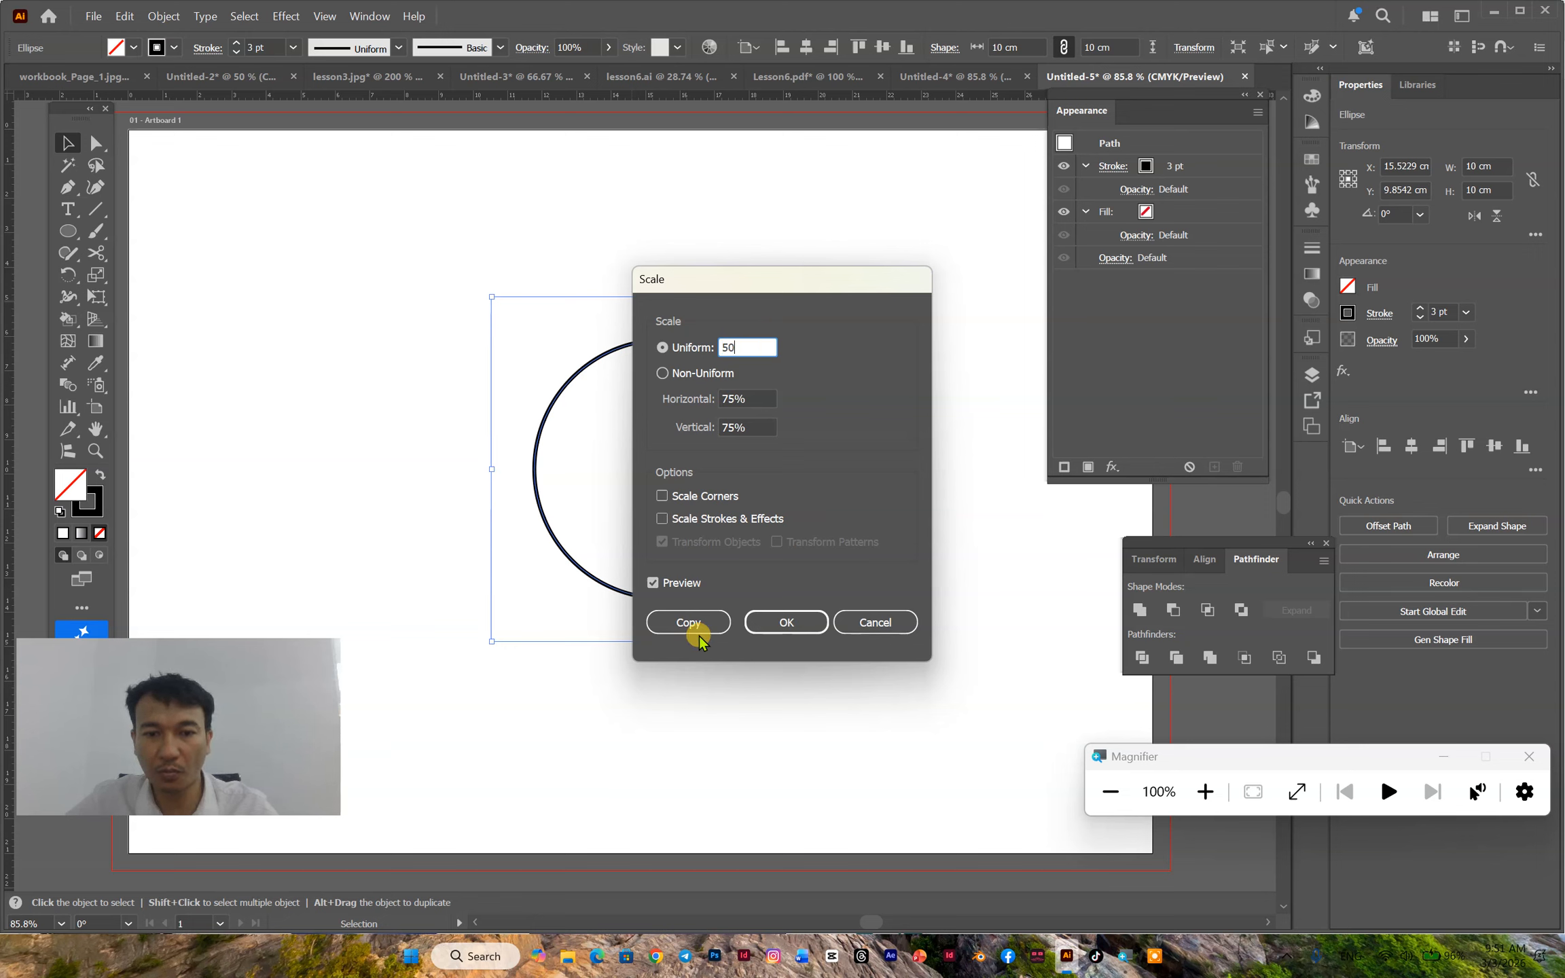
left_click(707, 623)
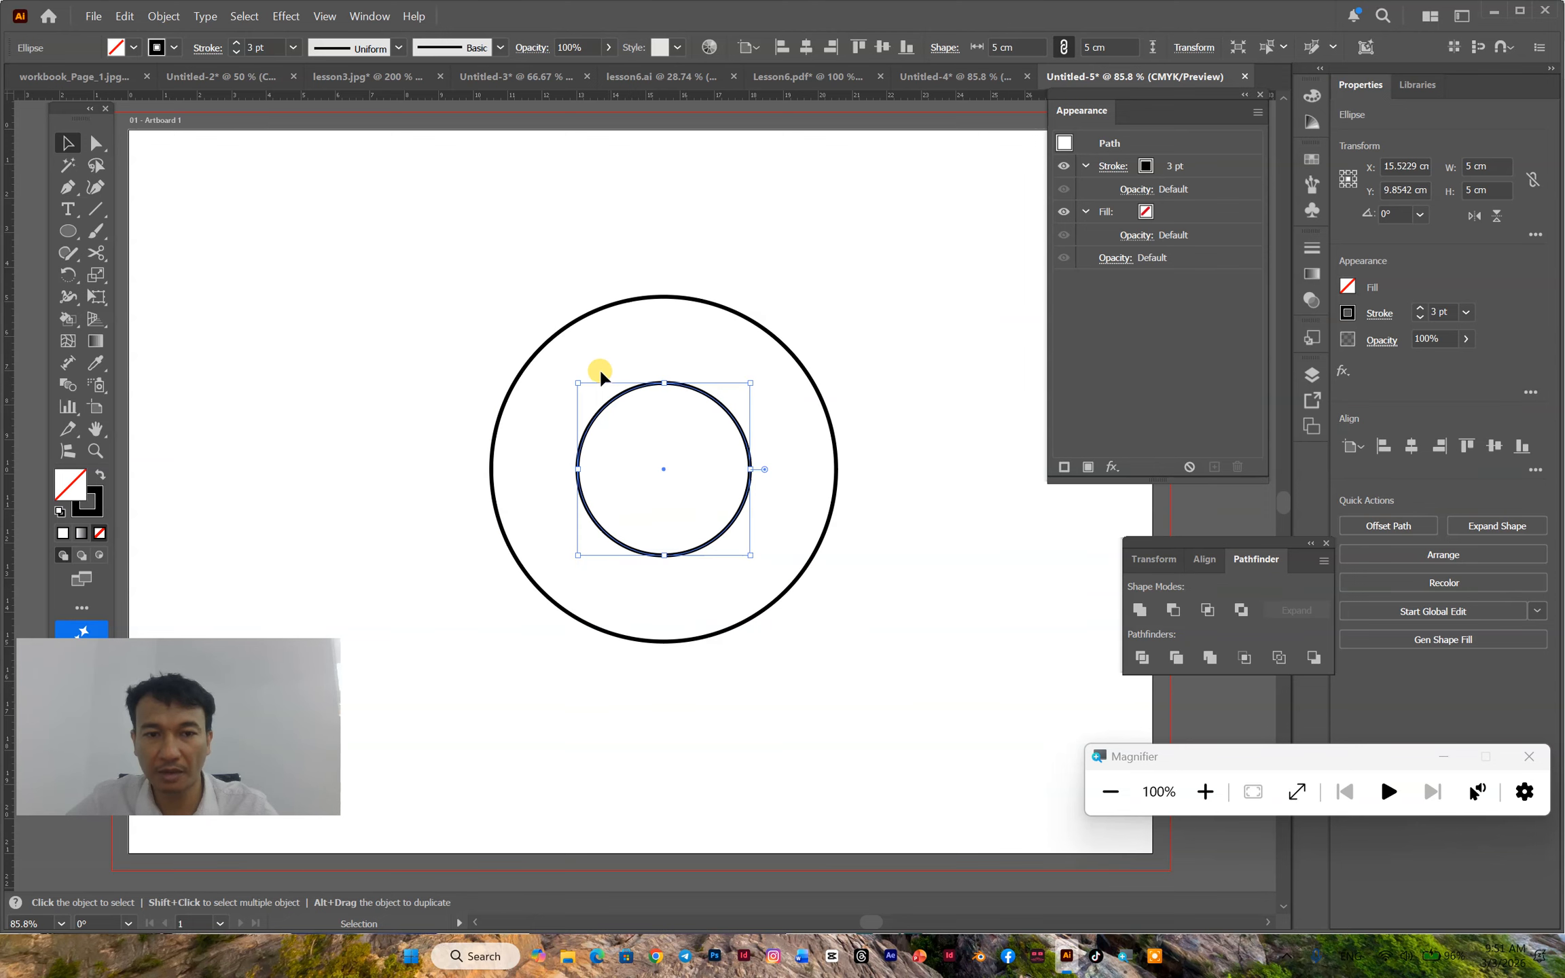
- Create another concentric copy of the outer 10 cm circle, scaled uniformly to 75%
left_click(669, 298)
right_click(677, 303)
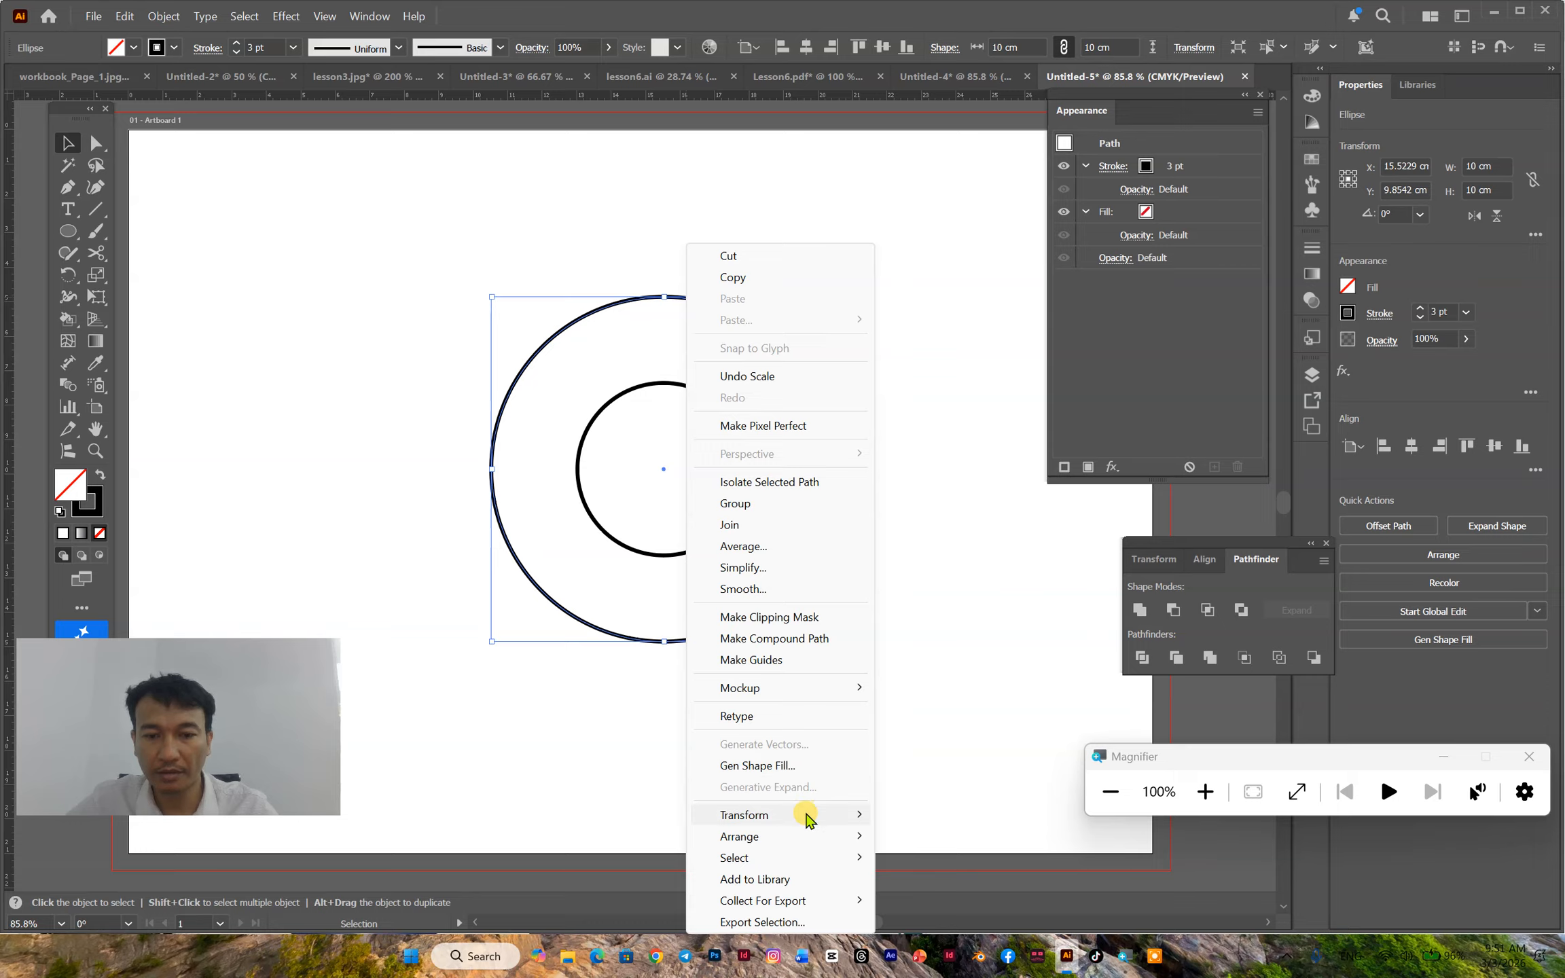
mouse_move(842, 821)
left_click(940, 740)
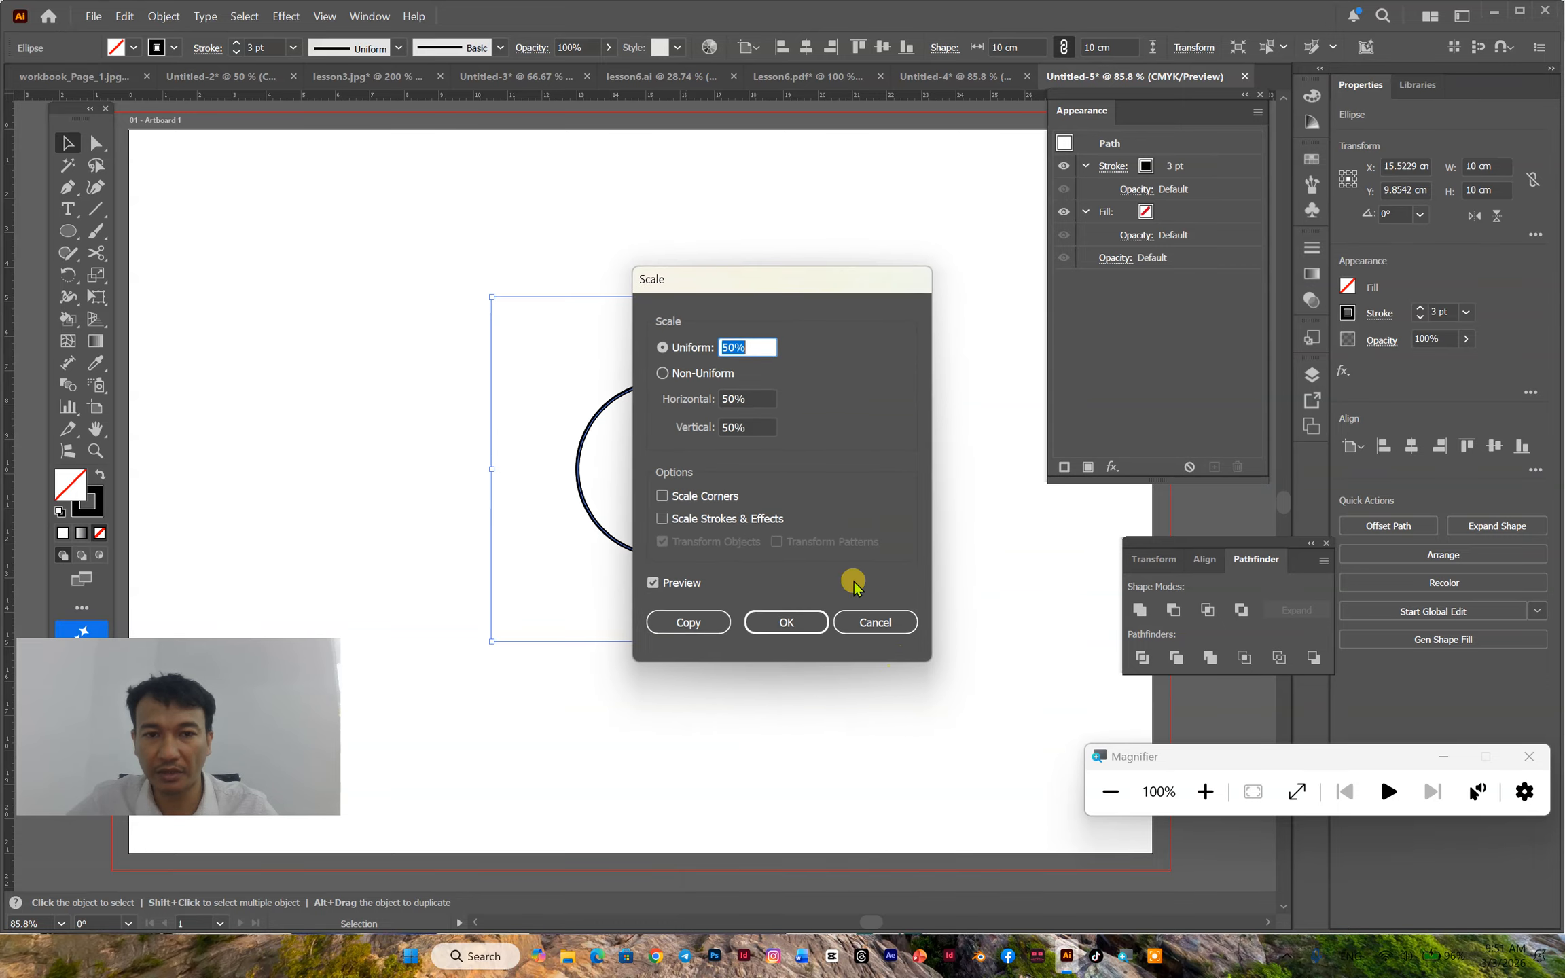
type("75")
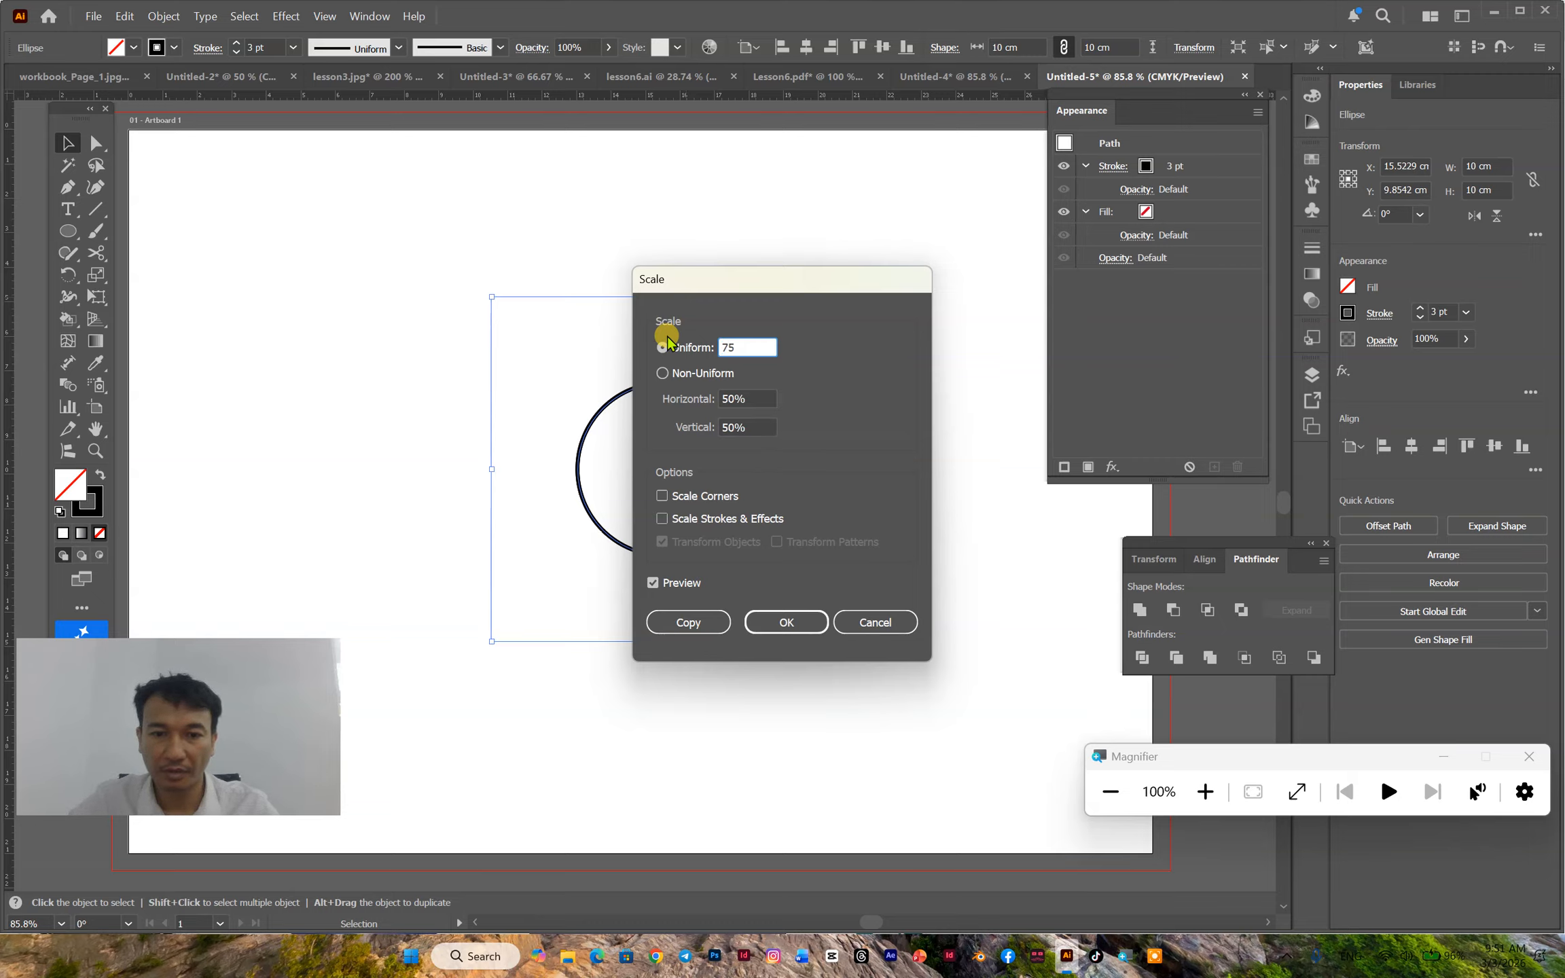
left_click(688, 622)
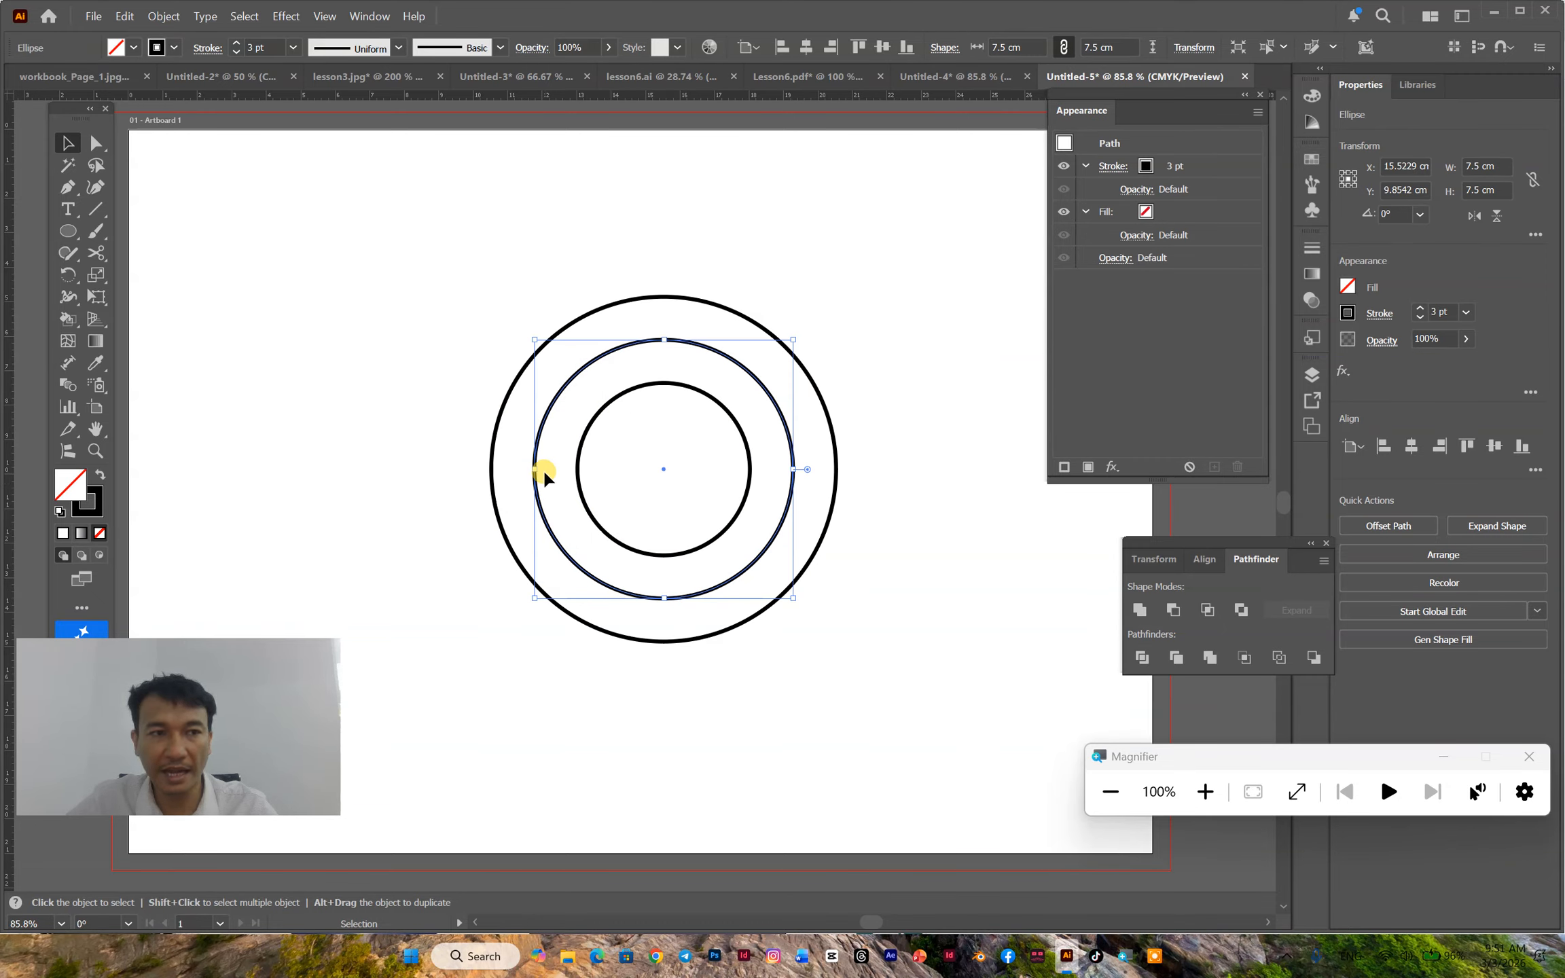
- Look up the Scissors tool among the erasing tools and check which workspace is active
left_click(96, 253)
left_click(145, 260)
left_click(96, 253)
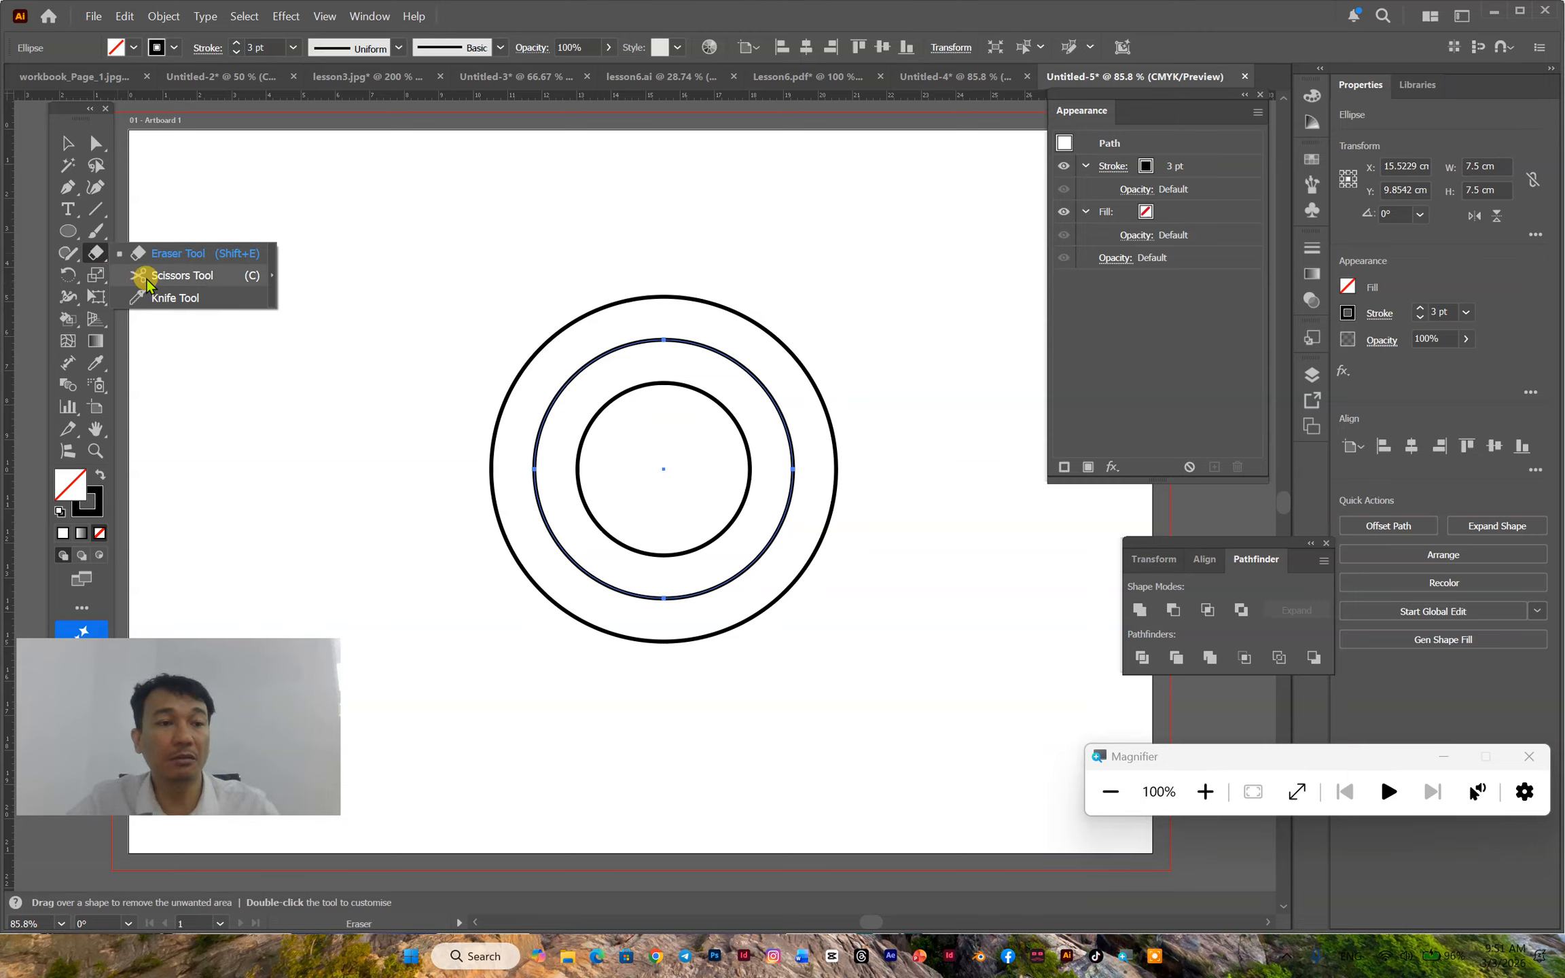
key("v")
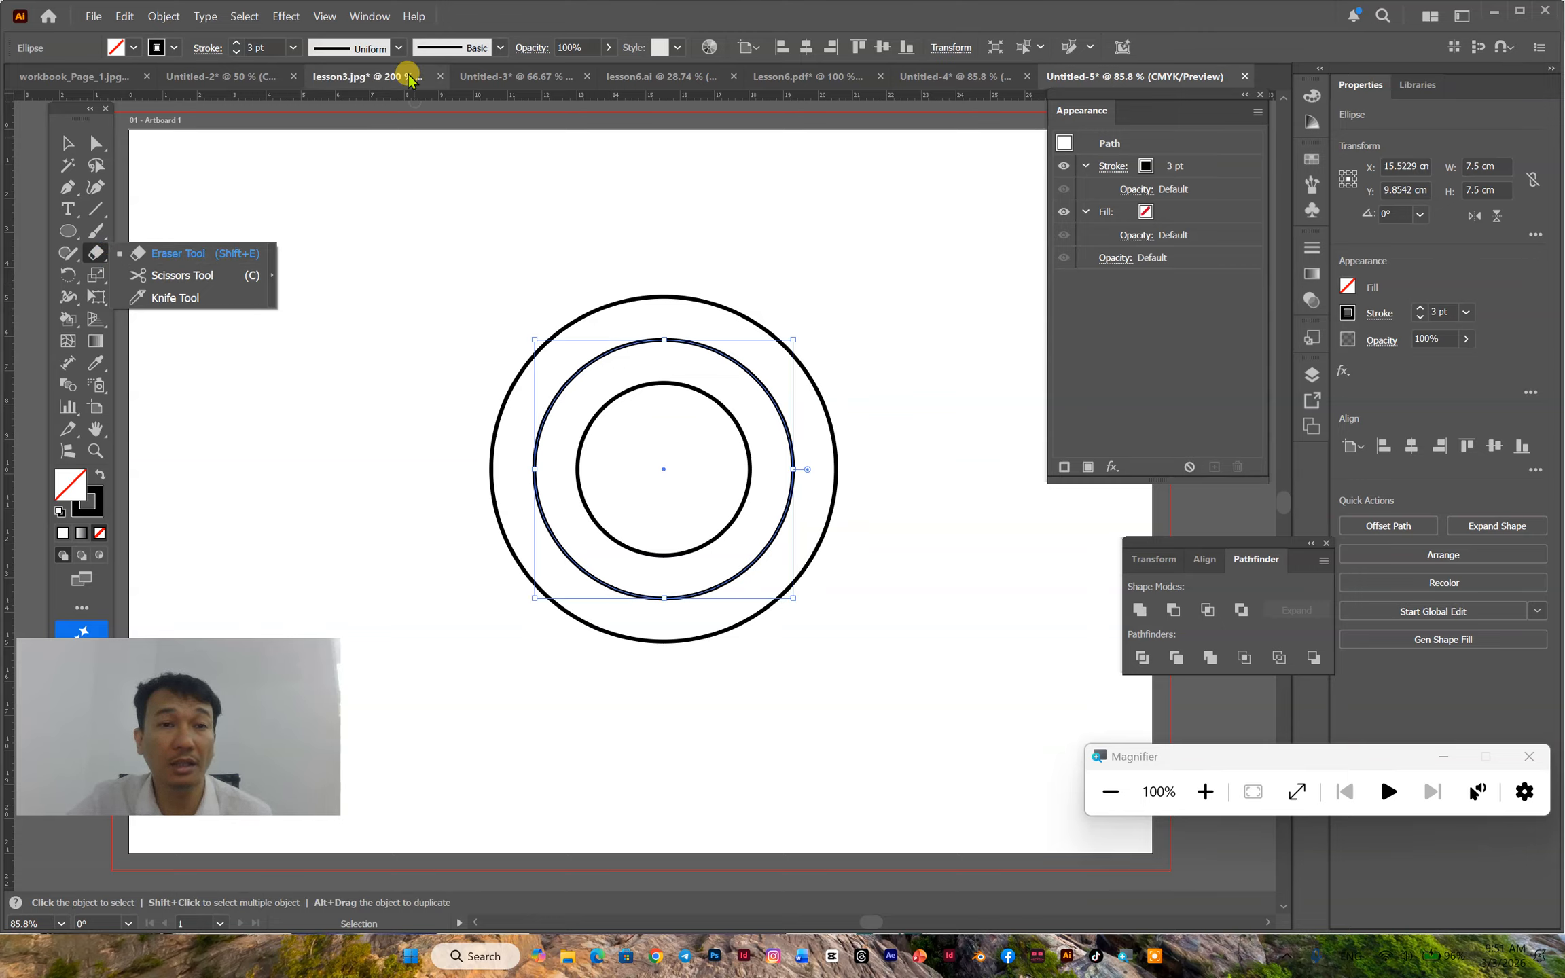
left_click(373, 19)
mouse_move(421, 129)
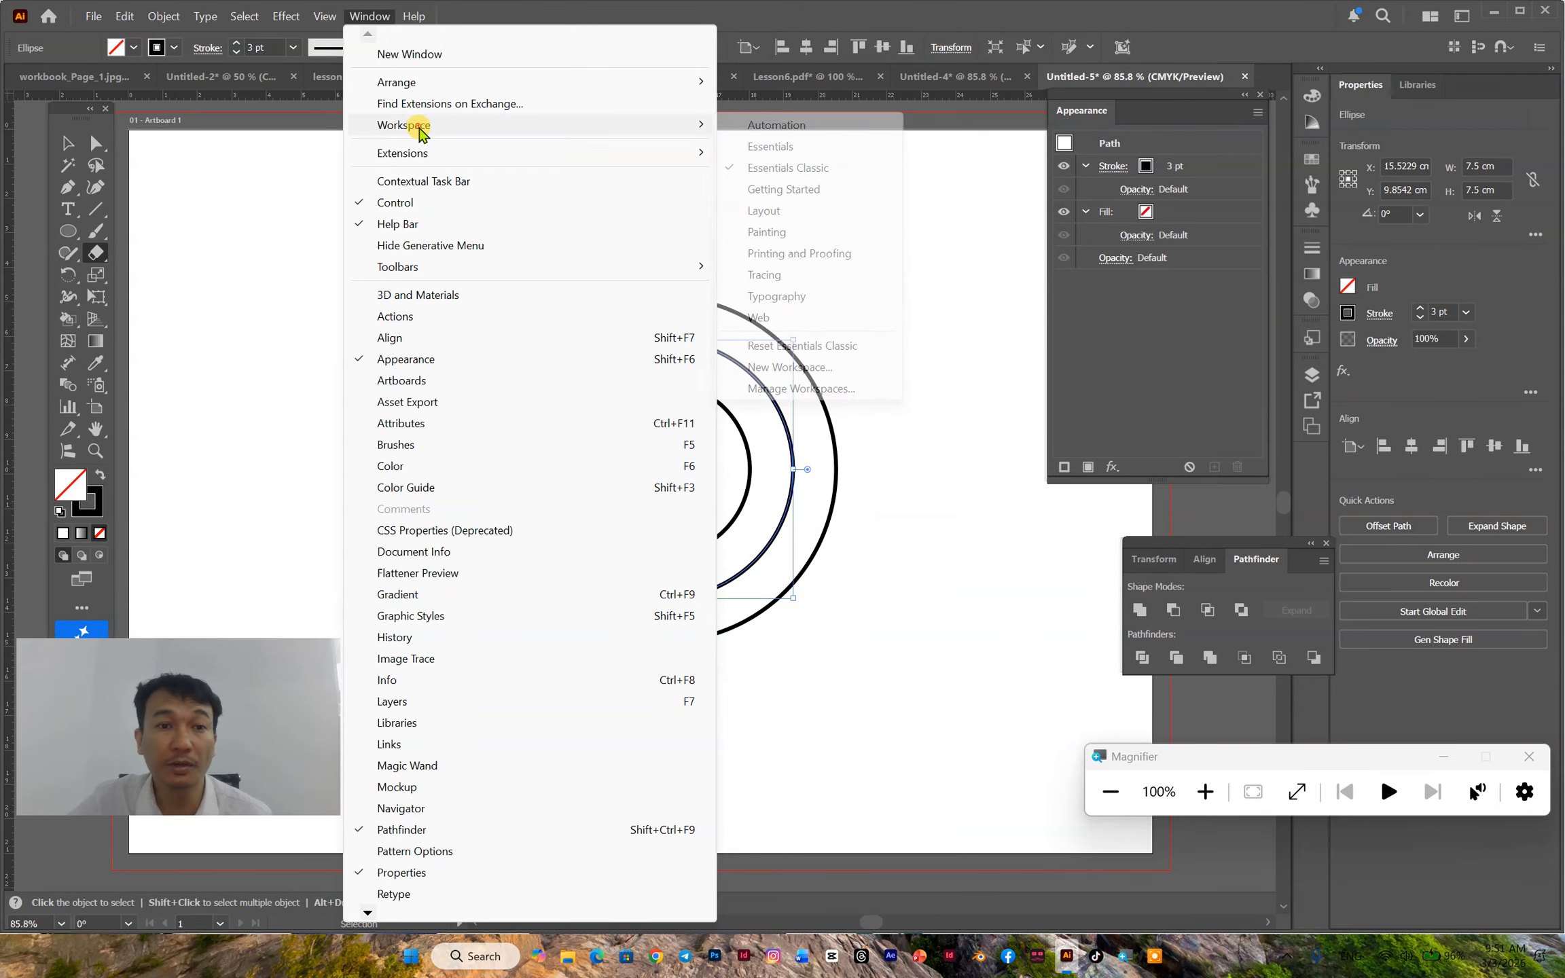
- Cut the middle circle into upper and lower halves at its left and right anchor points with the Scissors tool
left_click(90, 254)
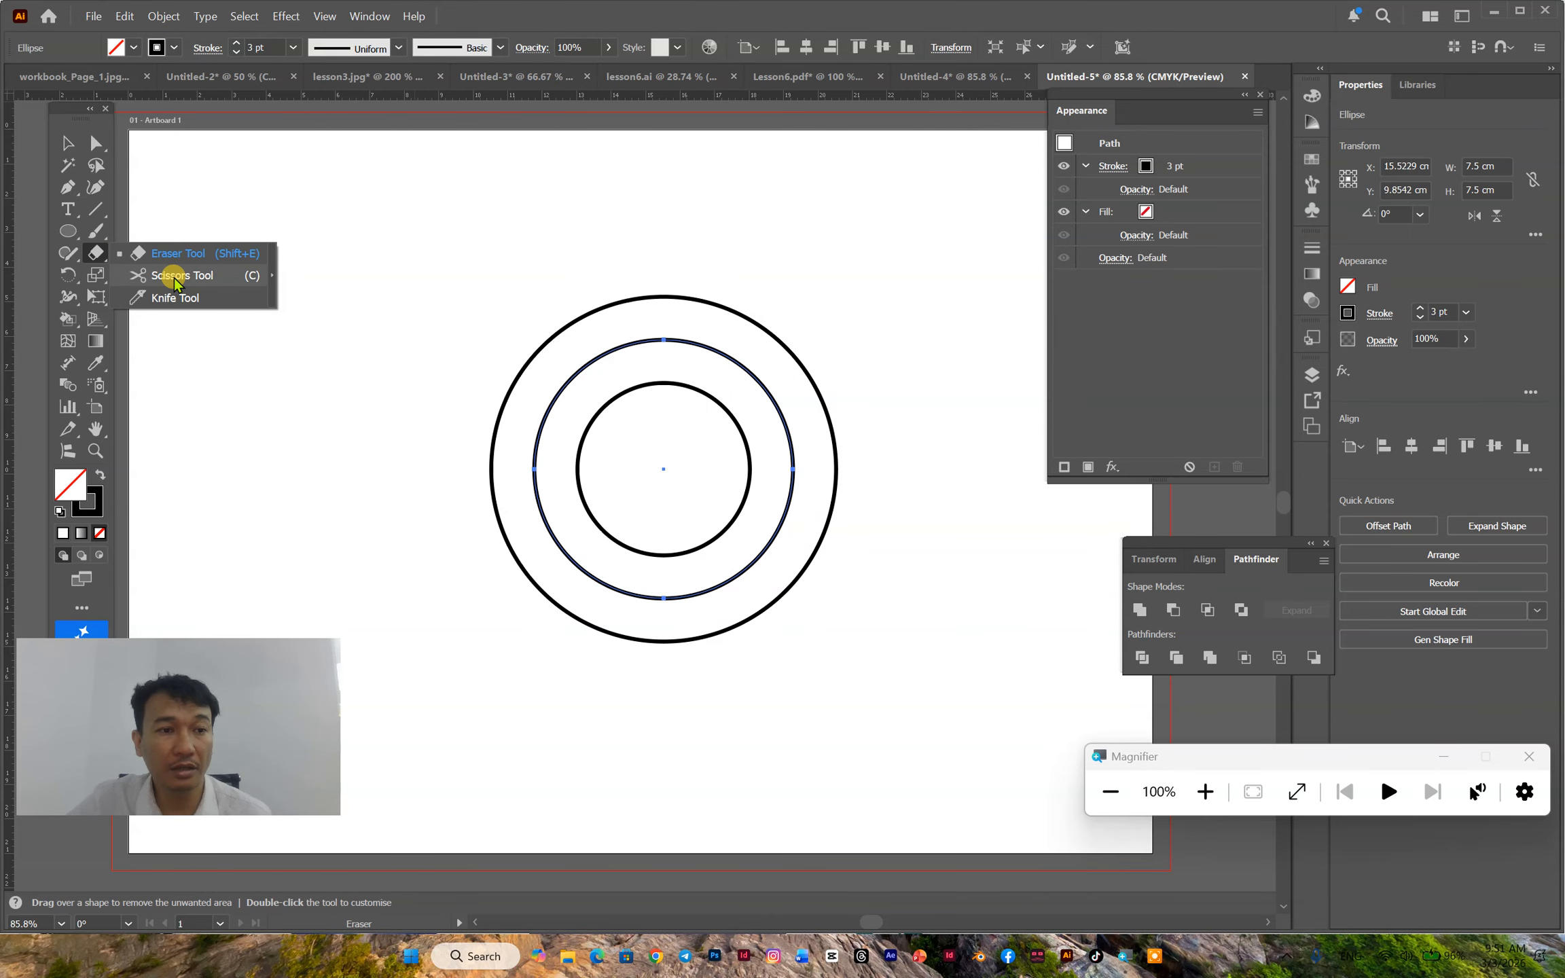
left_click(231, 275)
left_click(535, 469)
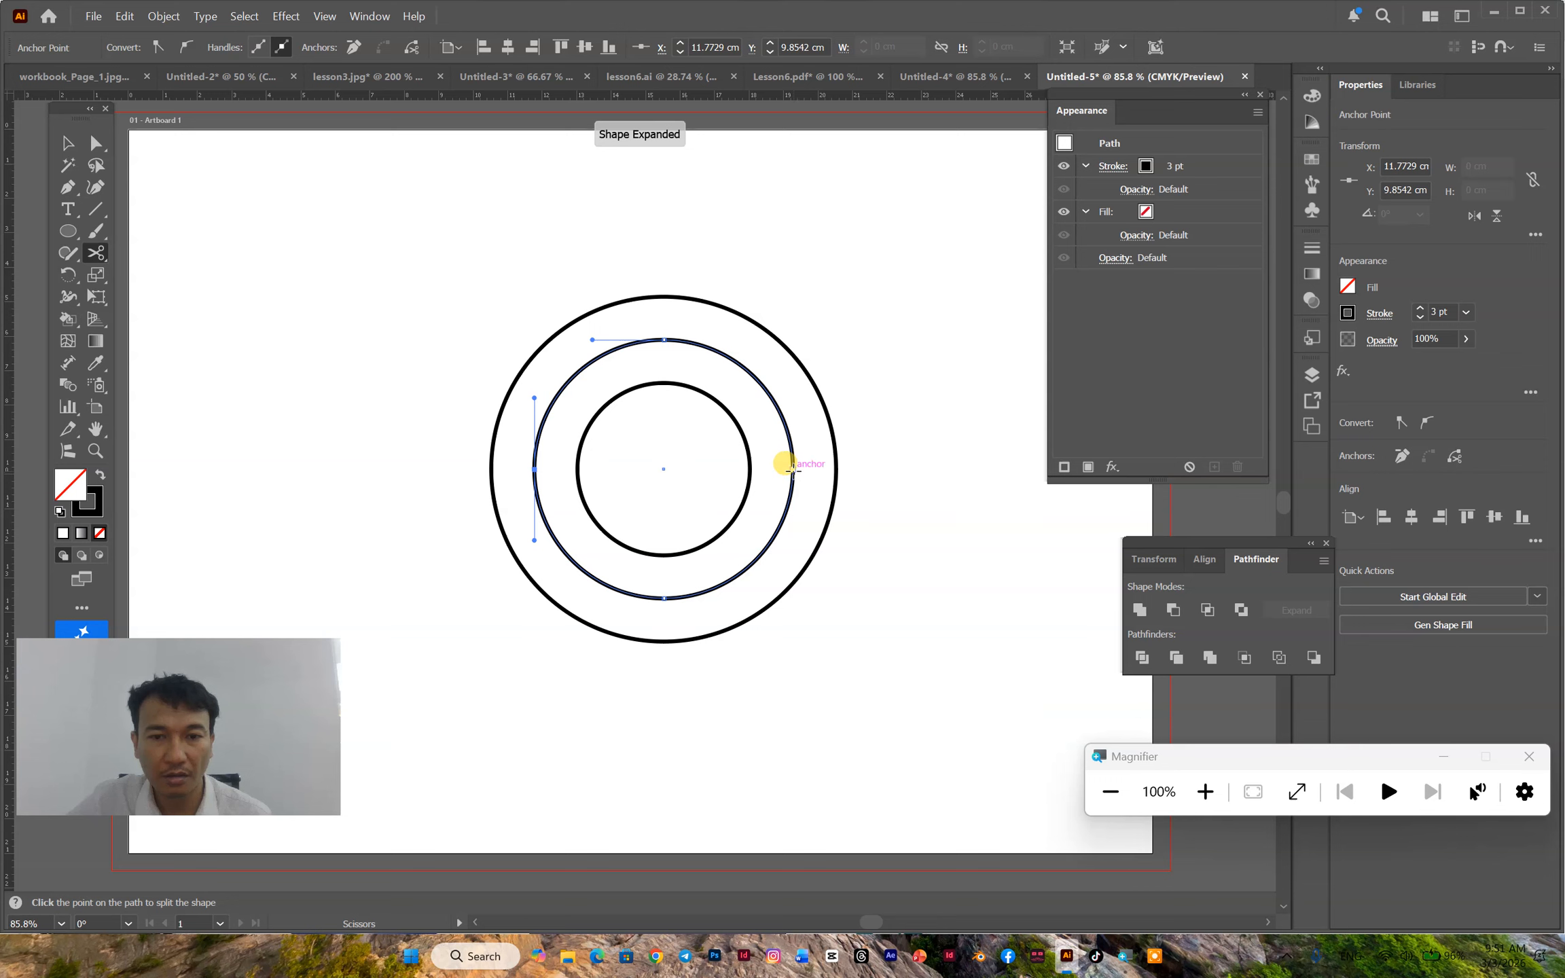
left_click(791, 468)
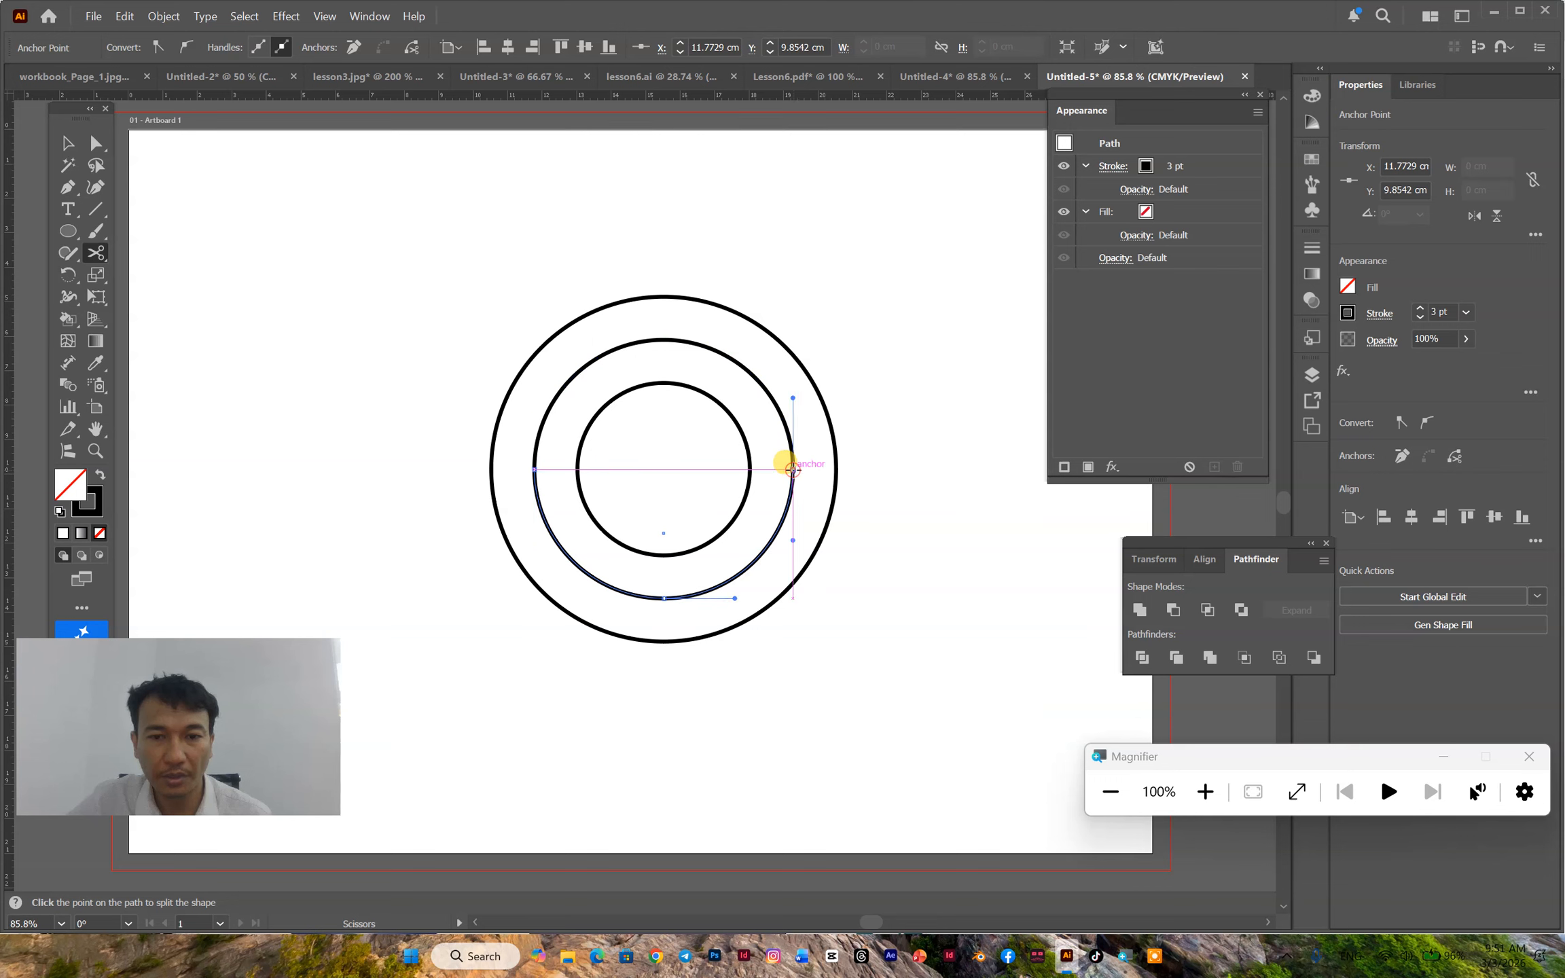
- Place type along the middle circle's upper half and replace the placeholder with "ក្រុមហ៊ុនលក់សម្ភារៈកីឡាទំនើបទាន់សម័យគ្រប់ប្រភេទ"
left_click(69, 209)
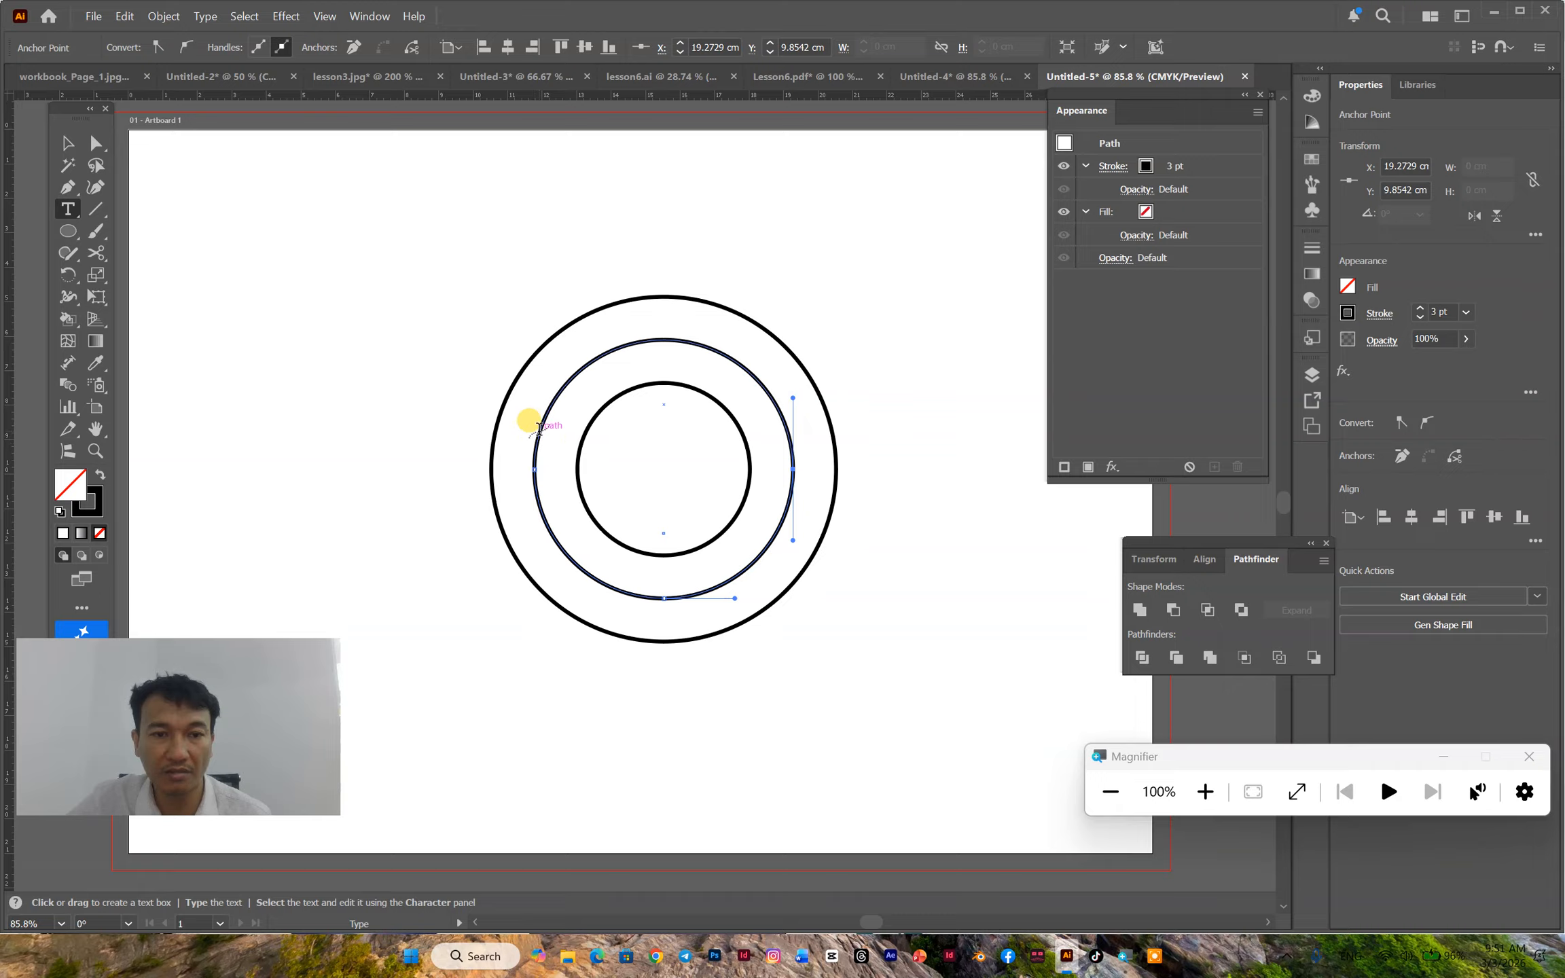
left_click(540, 421)
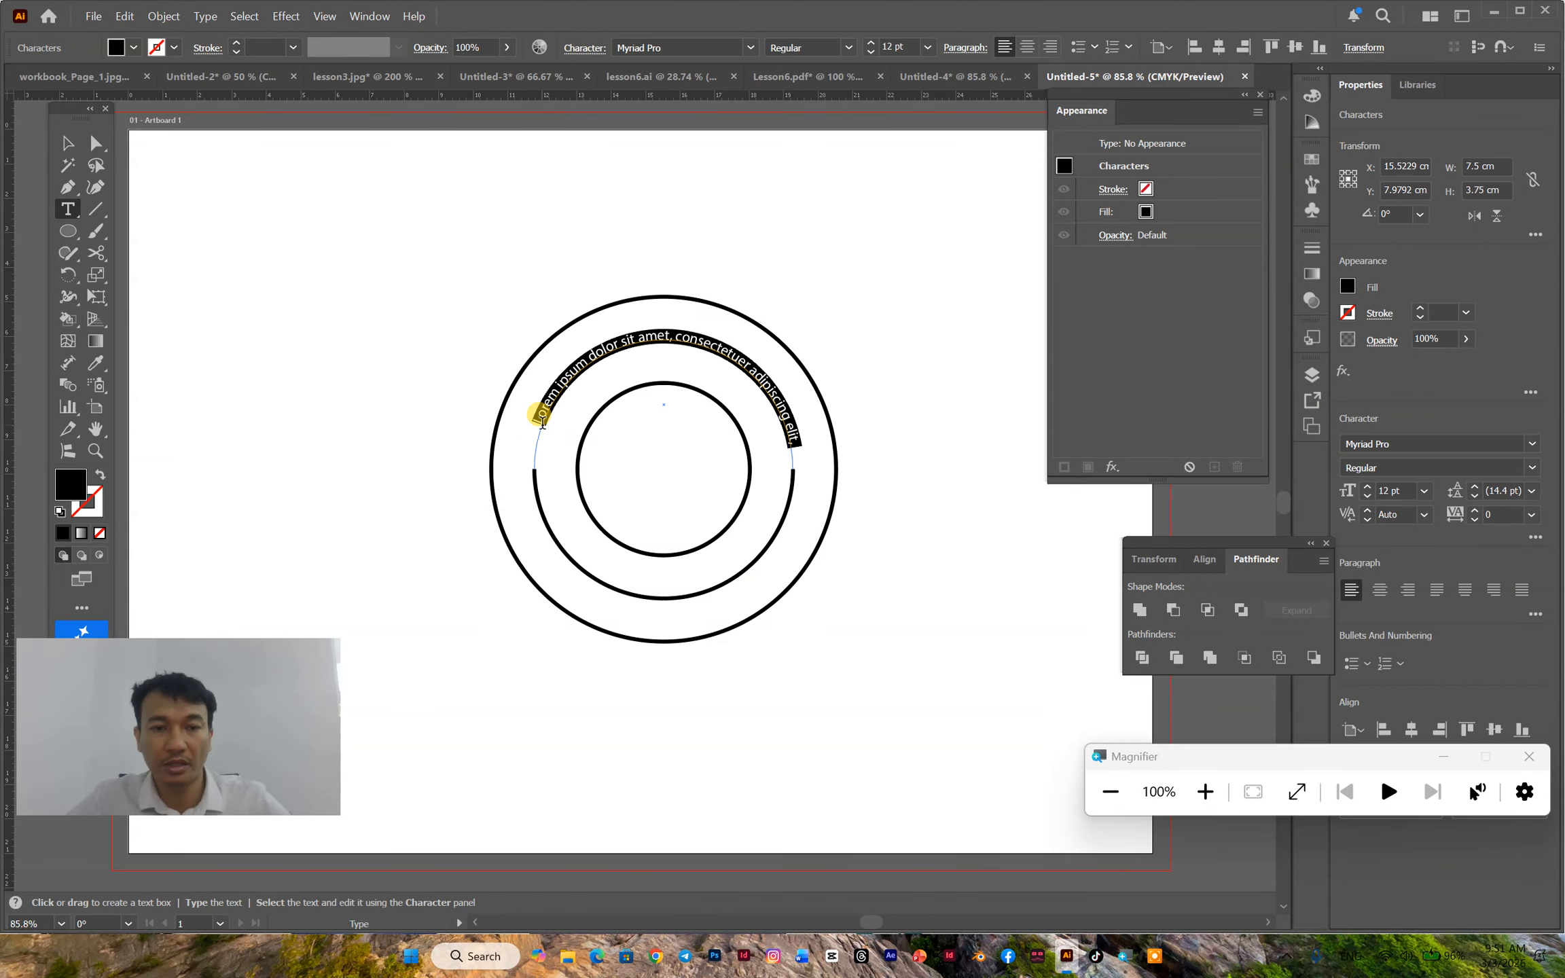
key("BackSpace")
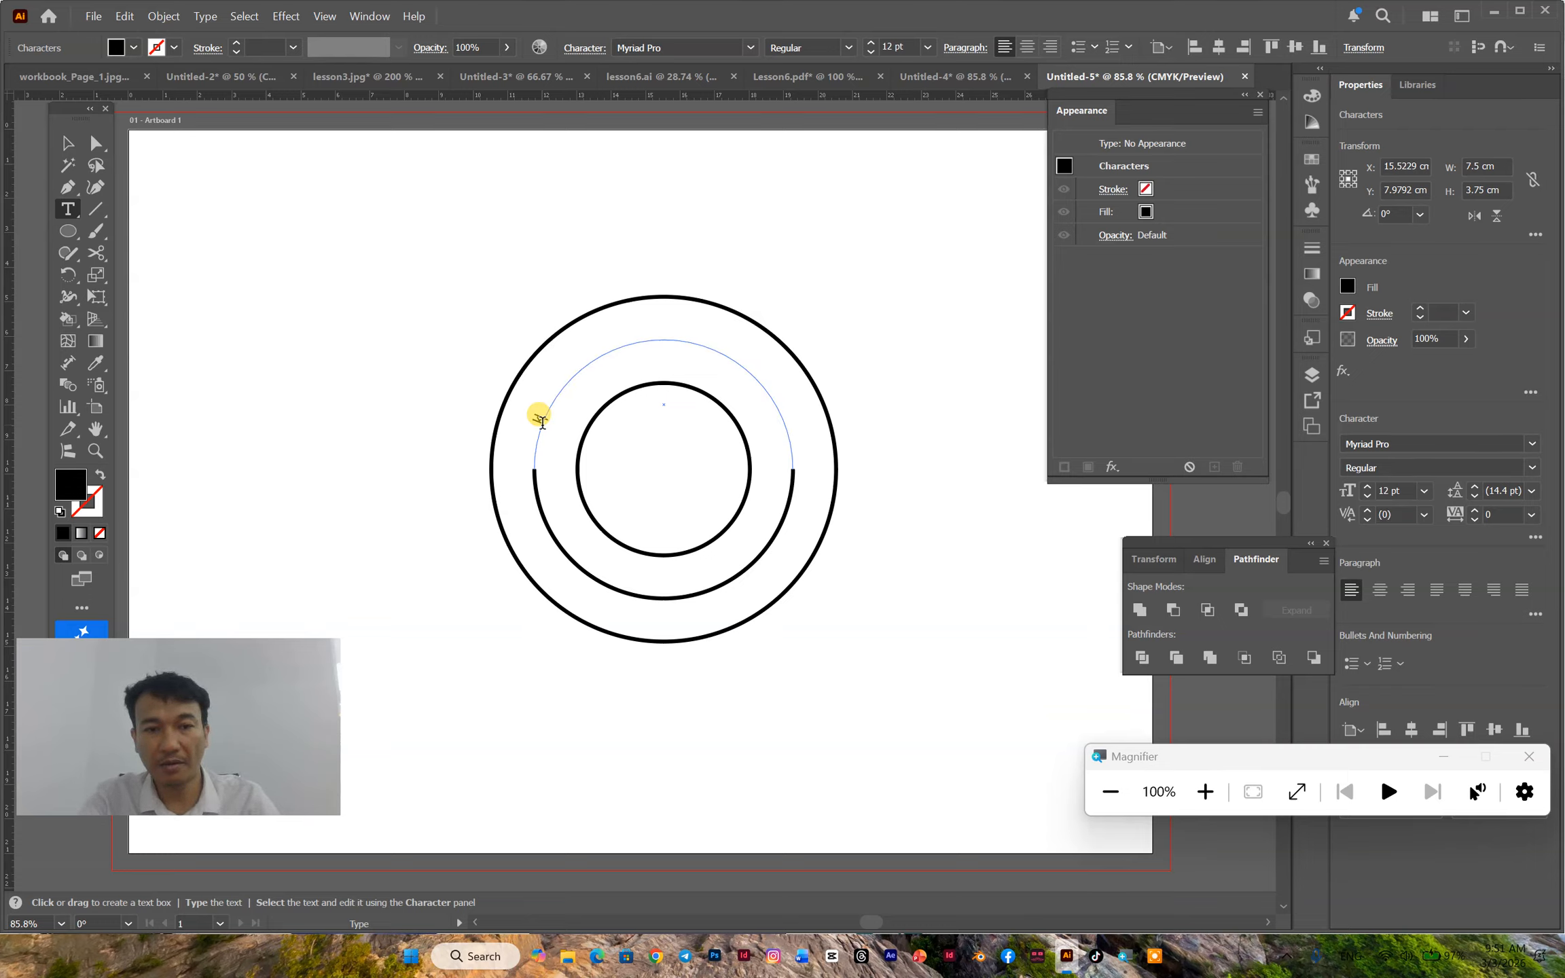
type("ក្រុមហ៊ុនលក់សម្ភារៈកីឡាទំនើបទាន់សម័យគ្រប់")
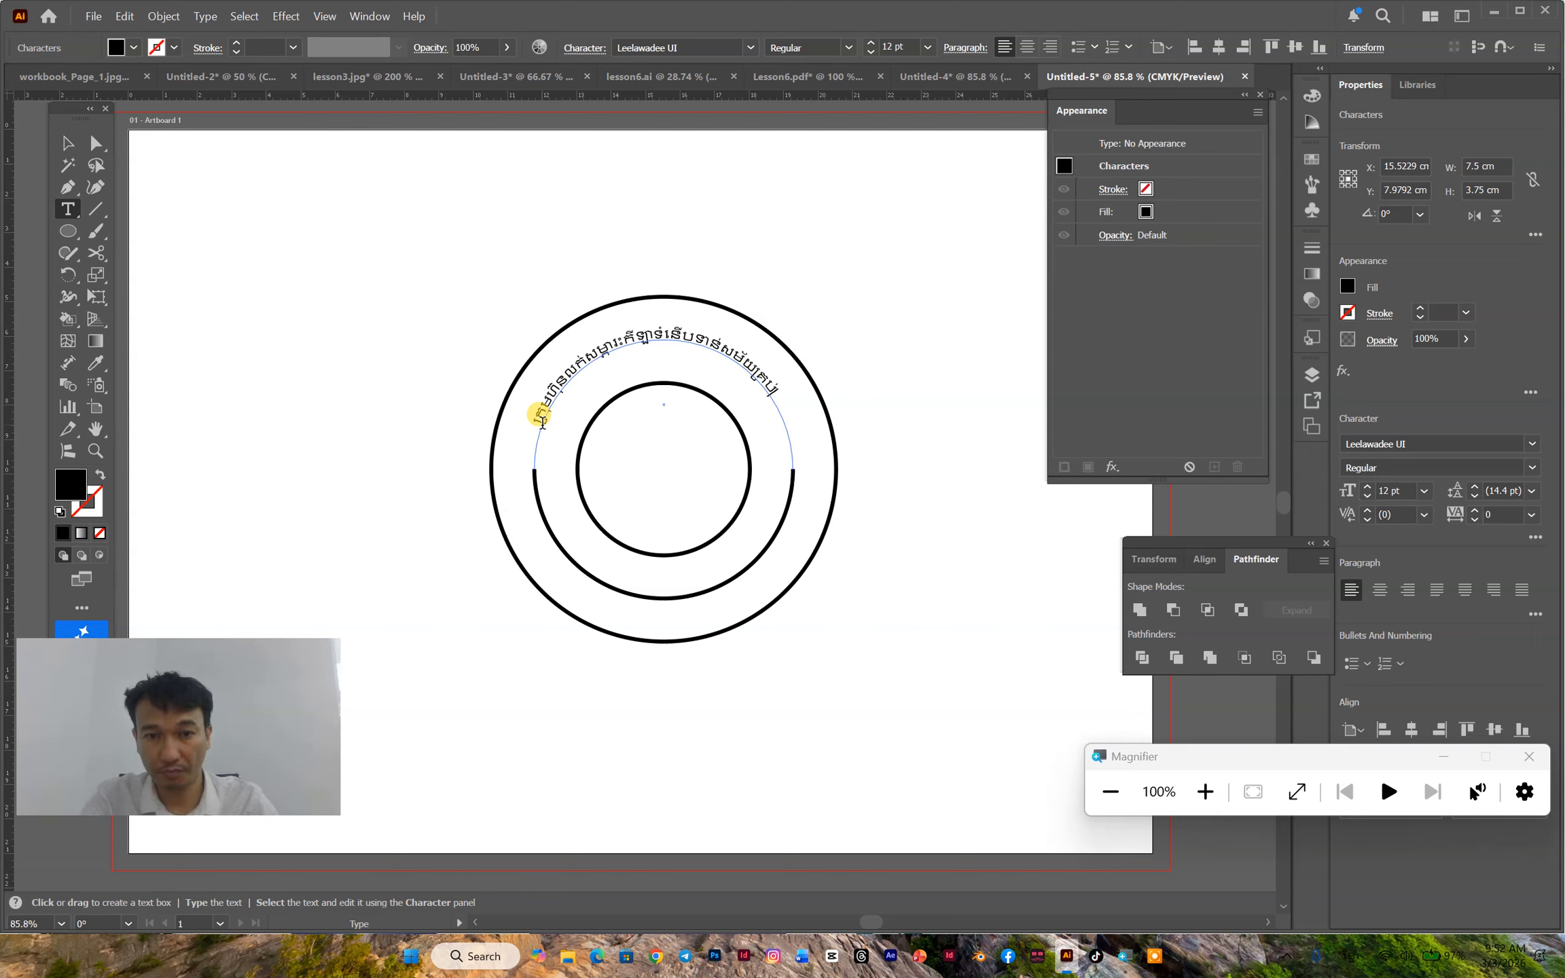
type("គ")
type("ទ")
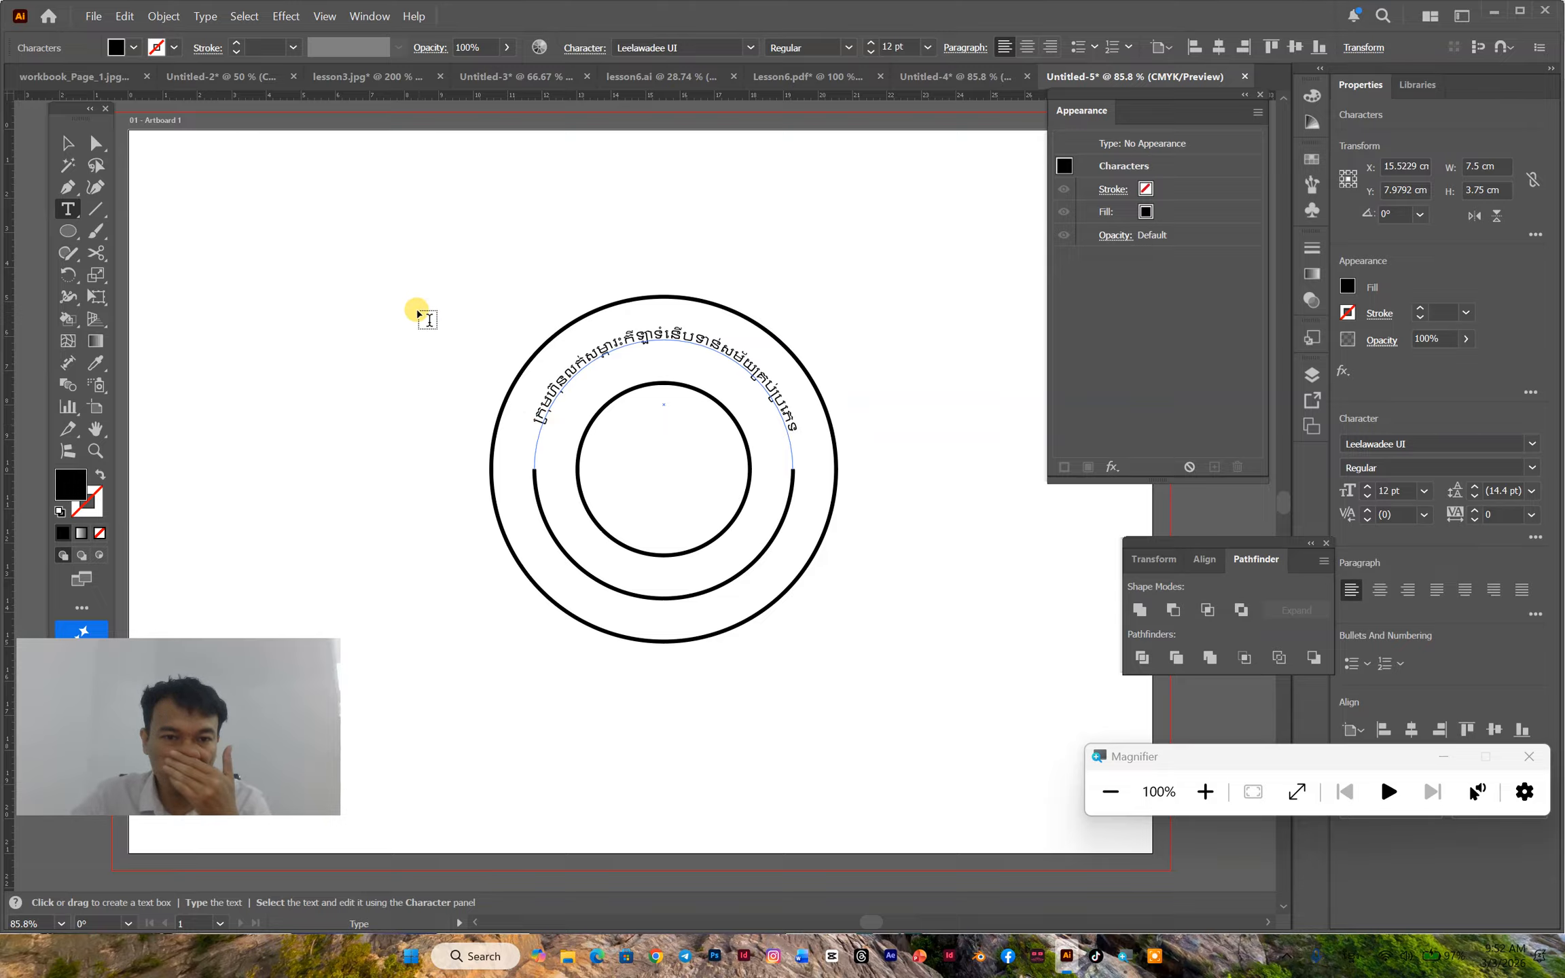
- Set the curved Khmer text to the Angkor font at 14 pt
left_click(68, 142)
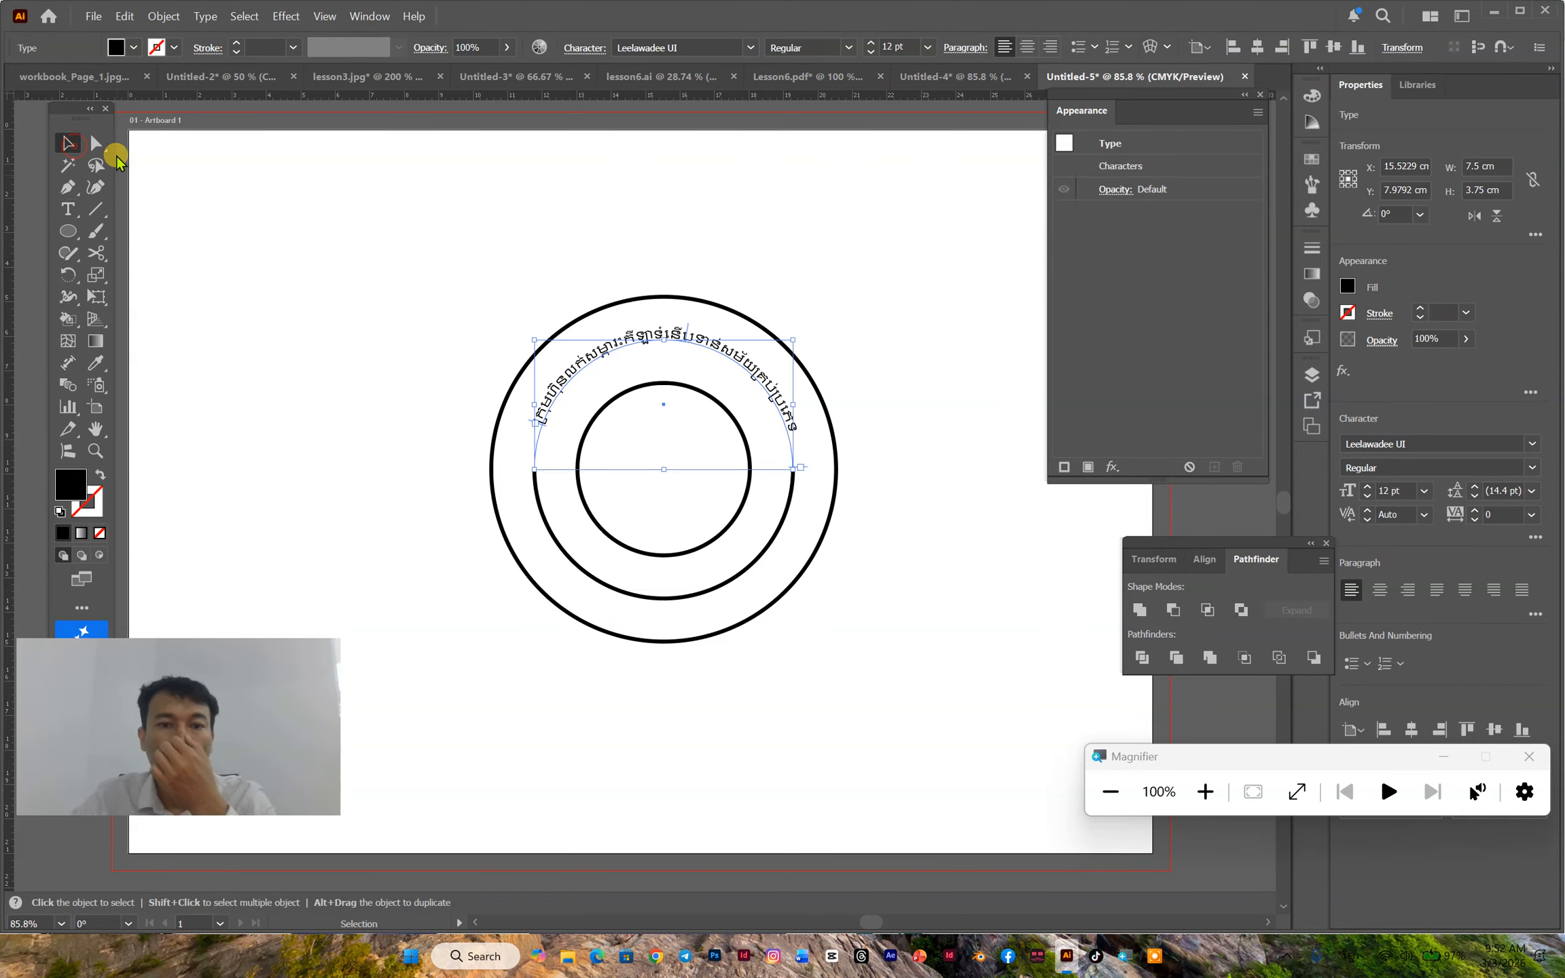
left_click(750, 48)
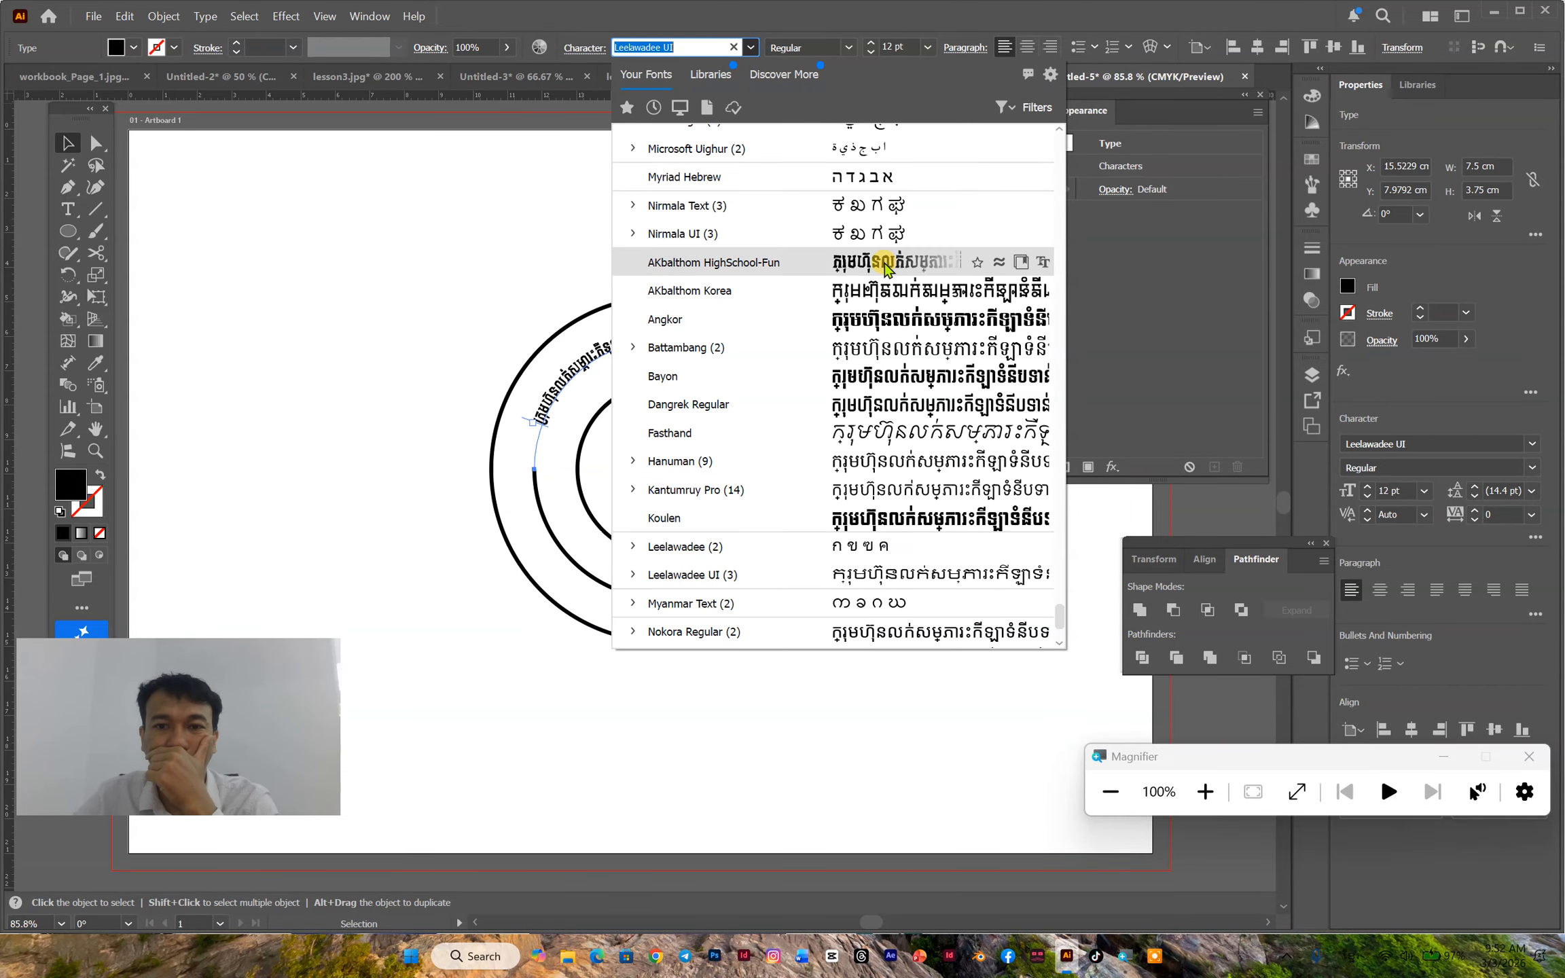
left_click(880, 325)
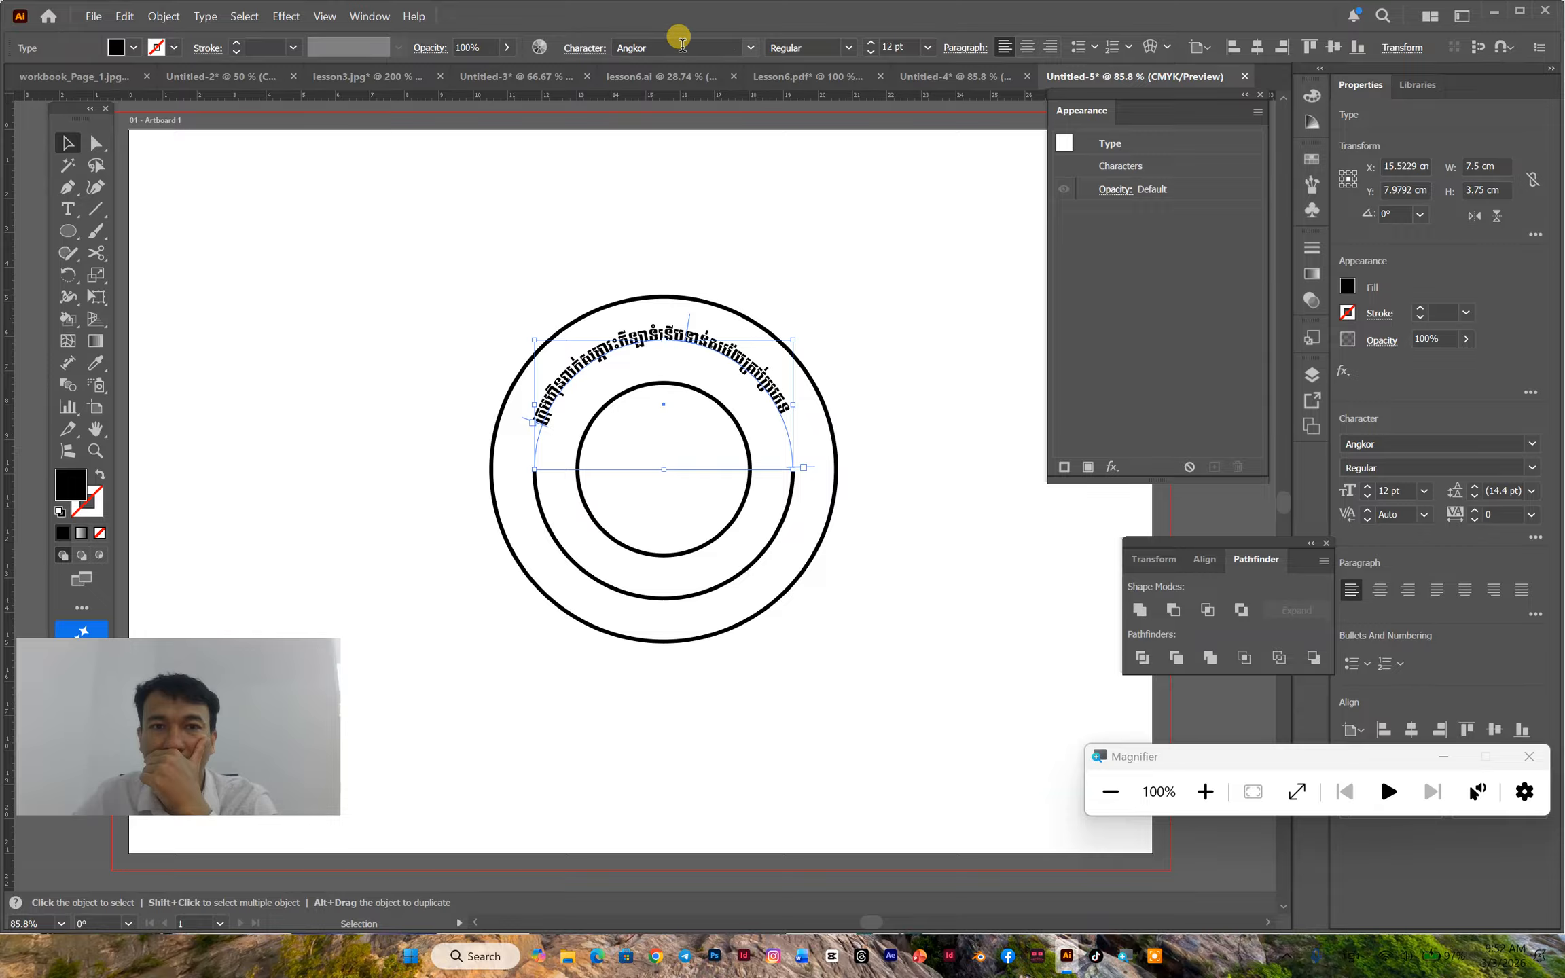
left_click(870, 45)
left_click(871, 45)
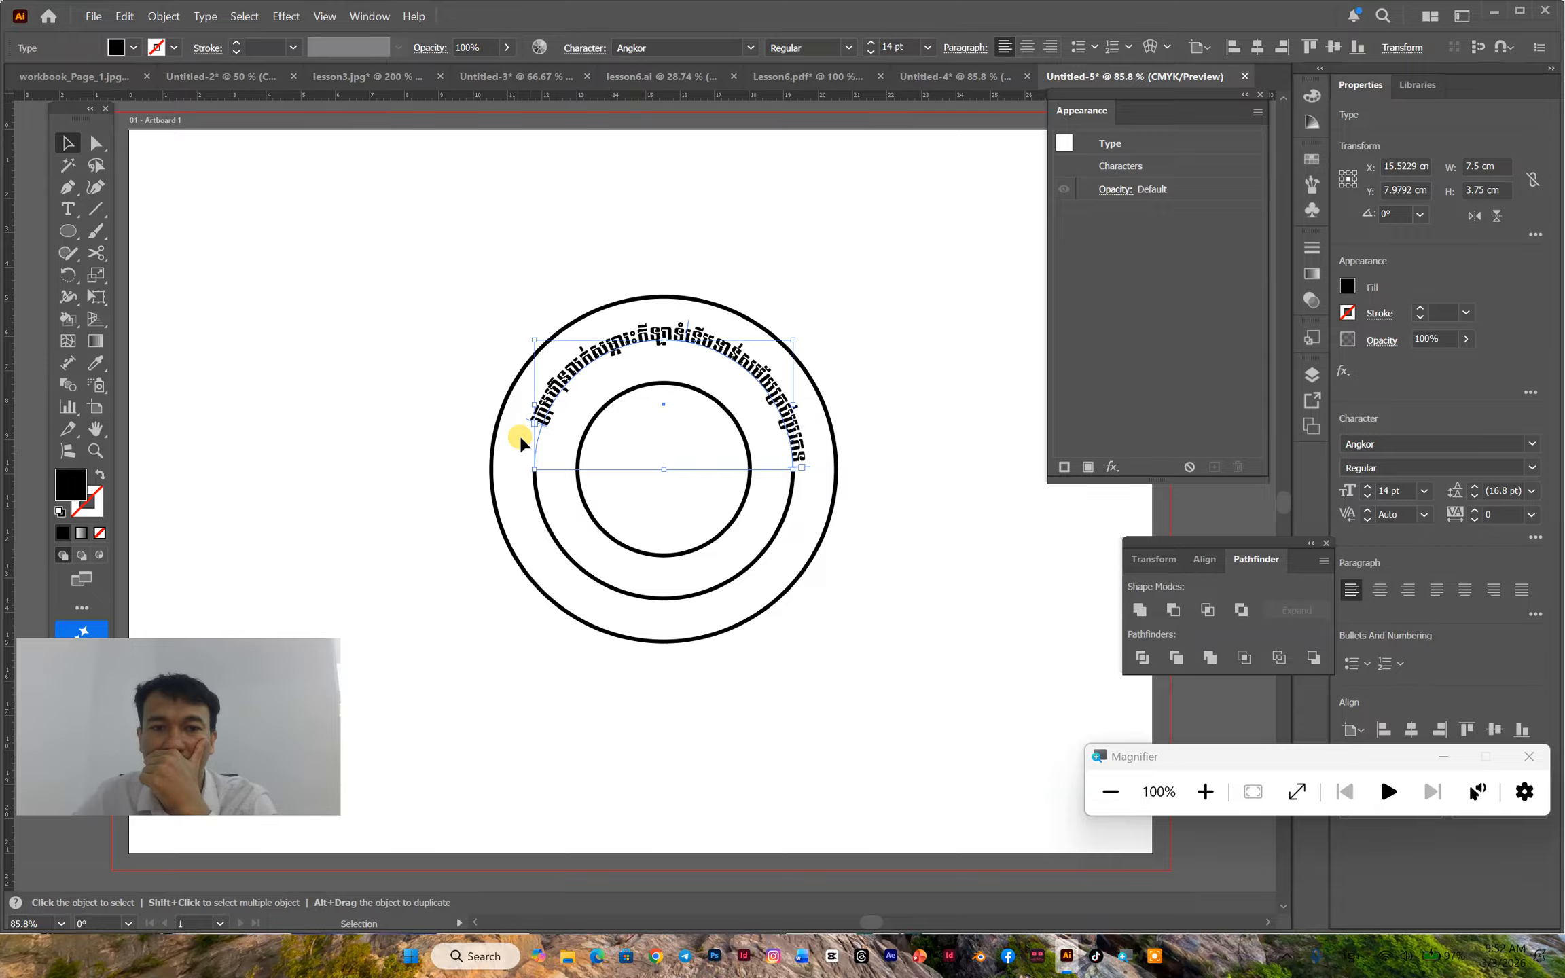
- Slide the start and end of the curved text along the upper arc to position it between the arc's ends, and deselect it
left_click_drag(541, 426, 535, 459)
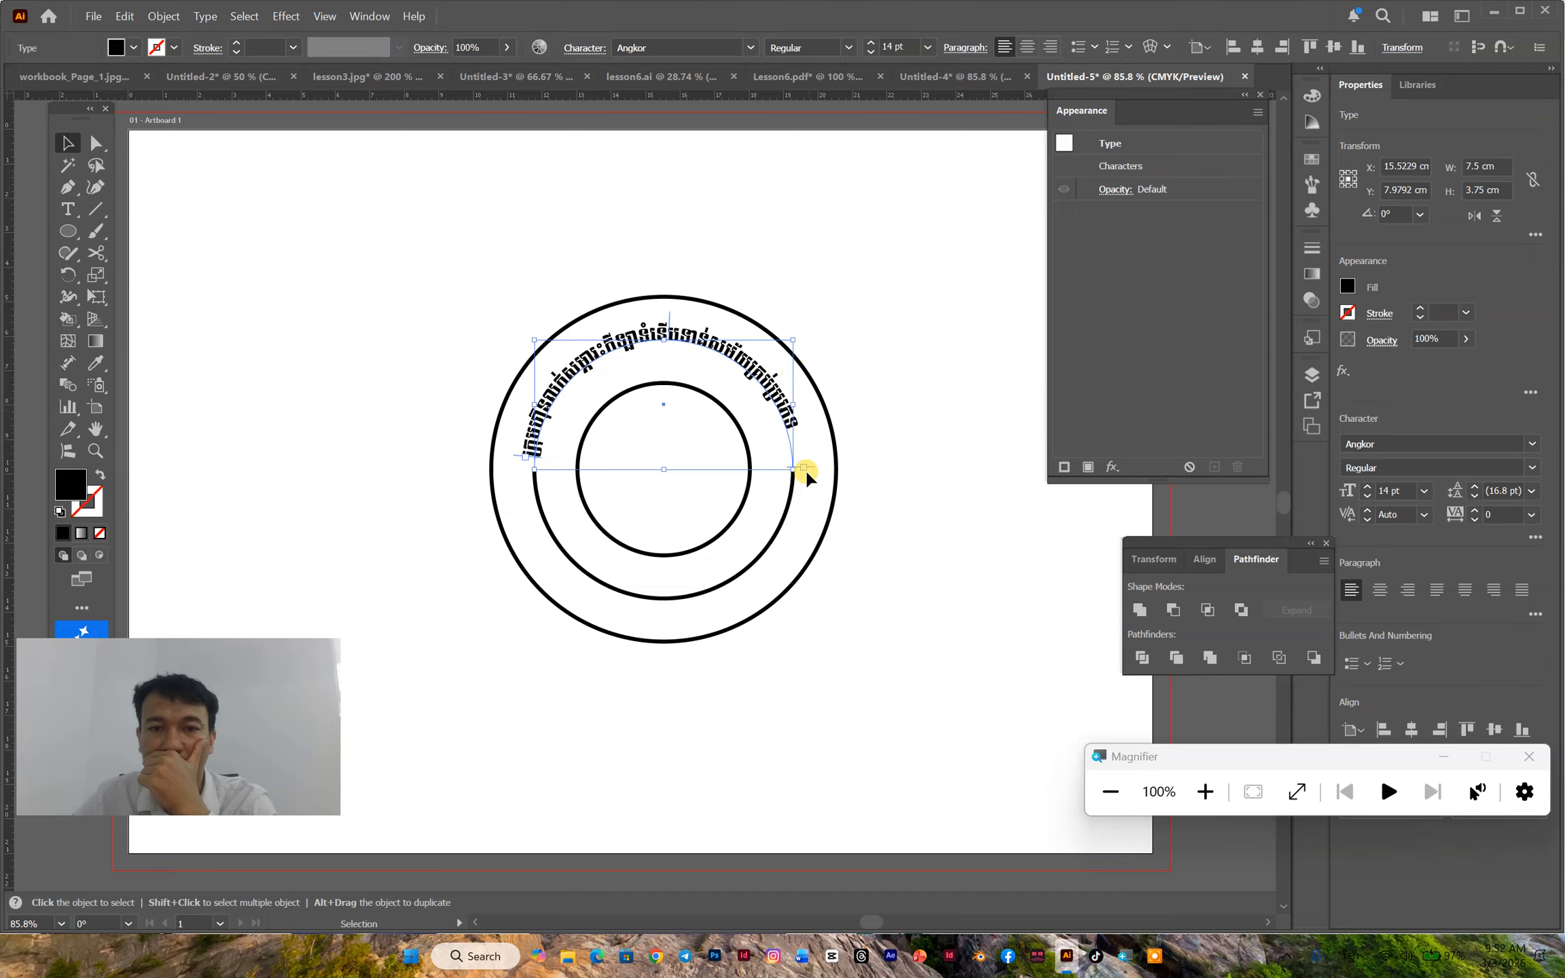
mouse_move(809, 463)
left_mouse_down()
mouse_move(806, 418)
mouse_move(804, 455)
left_mouse_up()
left_click_drag(544, 462, 543, 440)
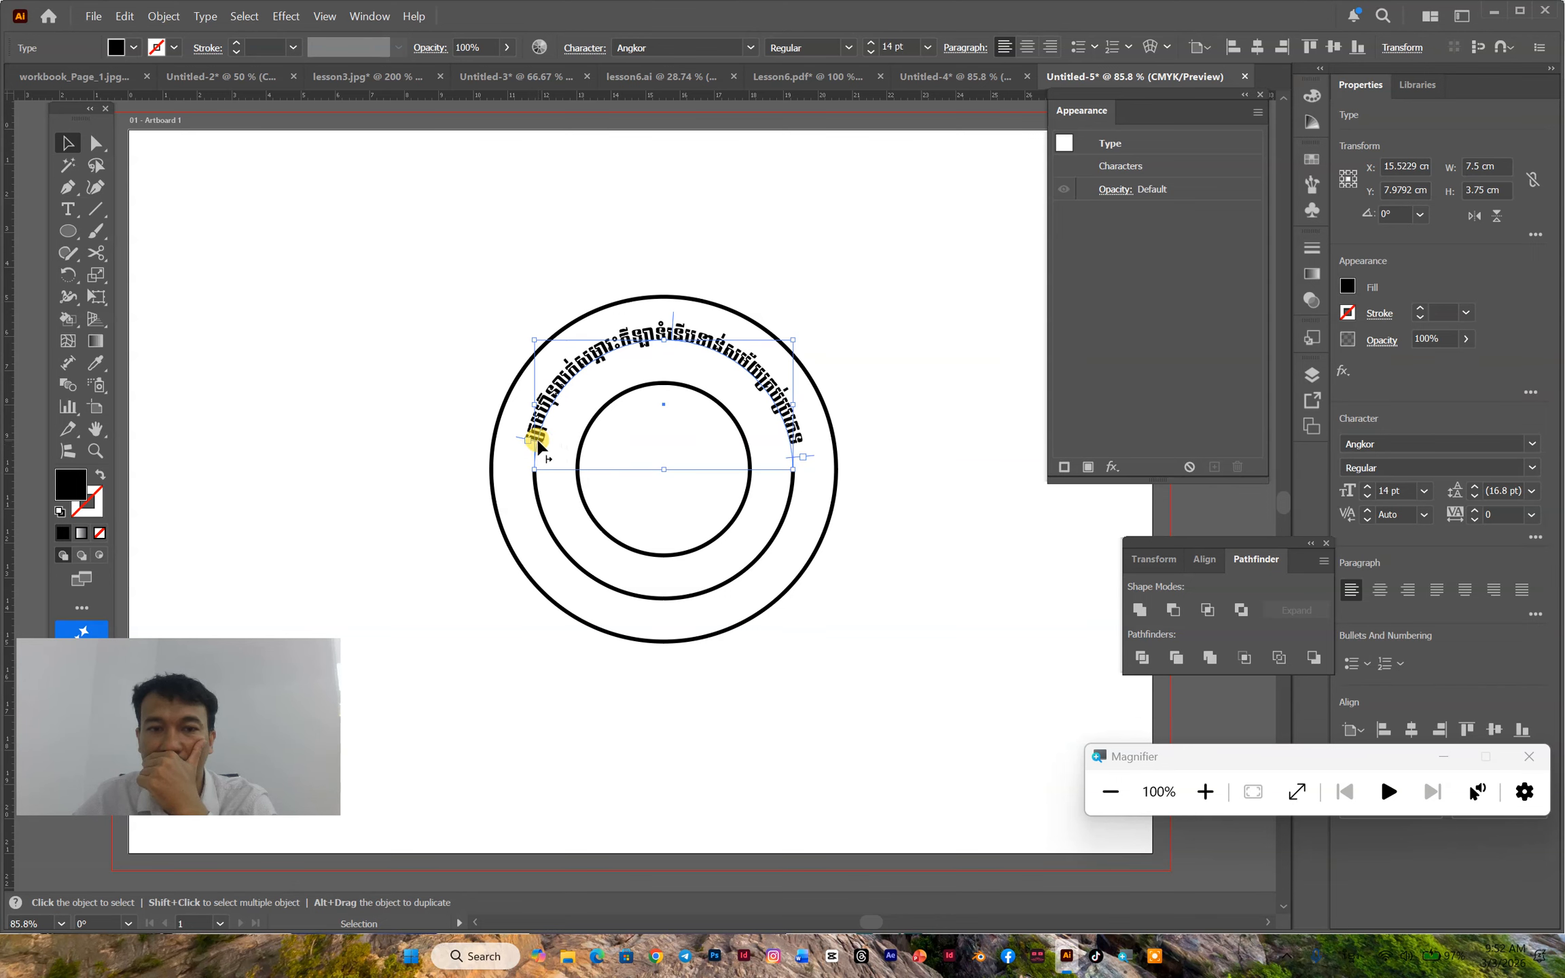
left_click_drag(537, 441, 535, 459)
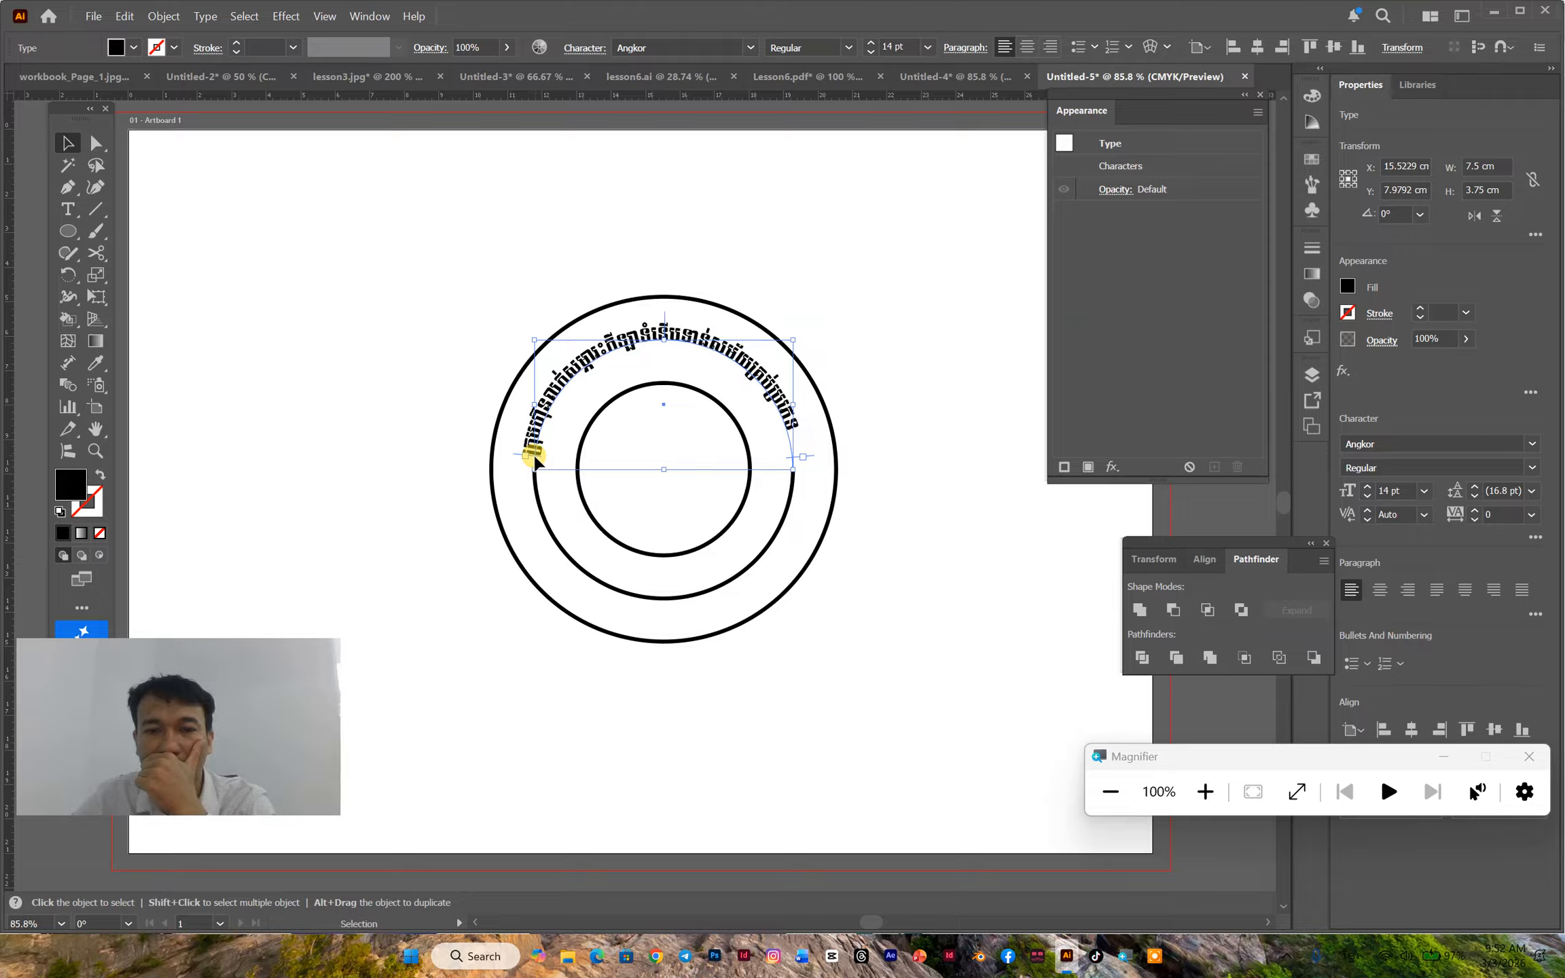
left_click(887, 575)
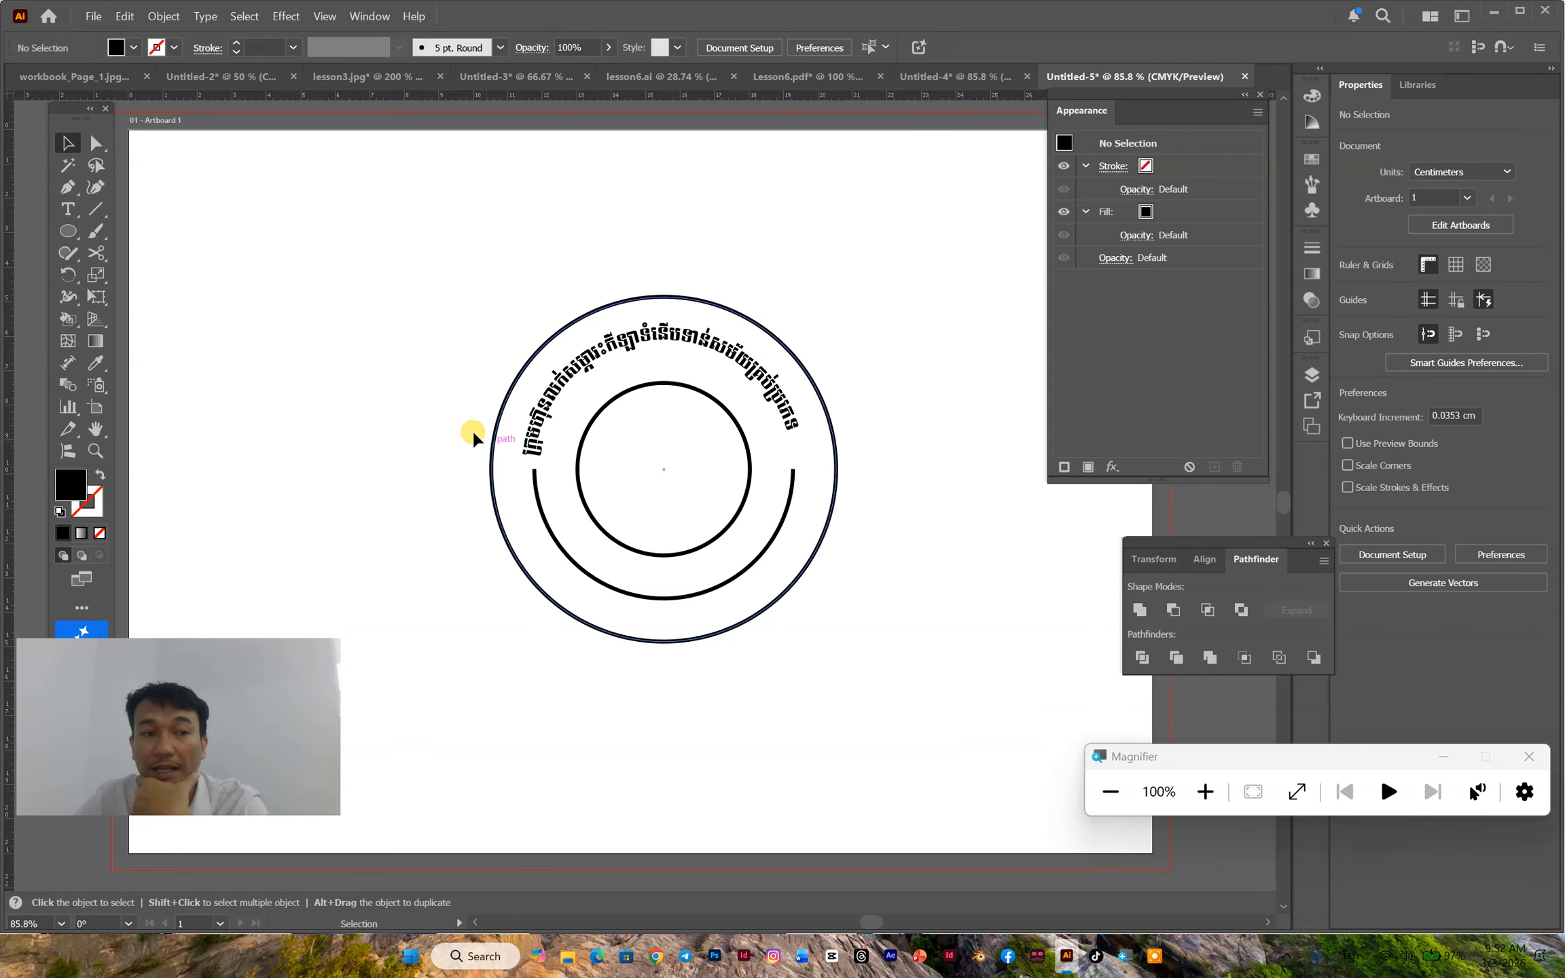
- Place type along the middle circle's lower half and extend its start and end to the two ends of the arc
left_click(532, 503)
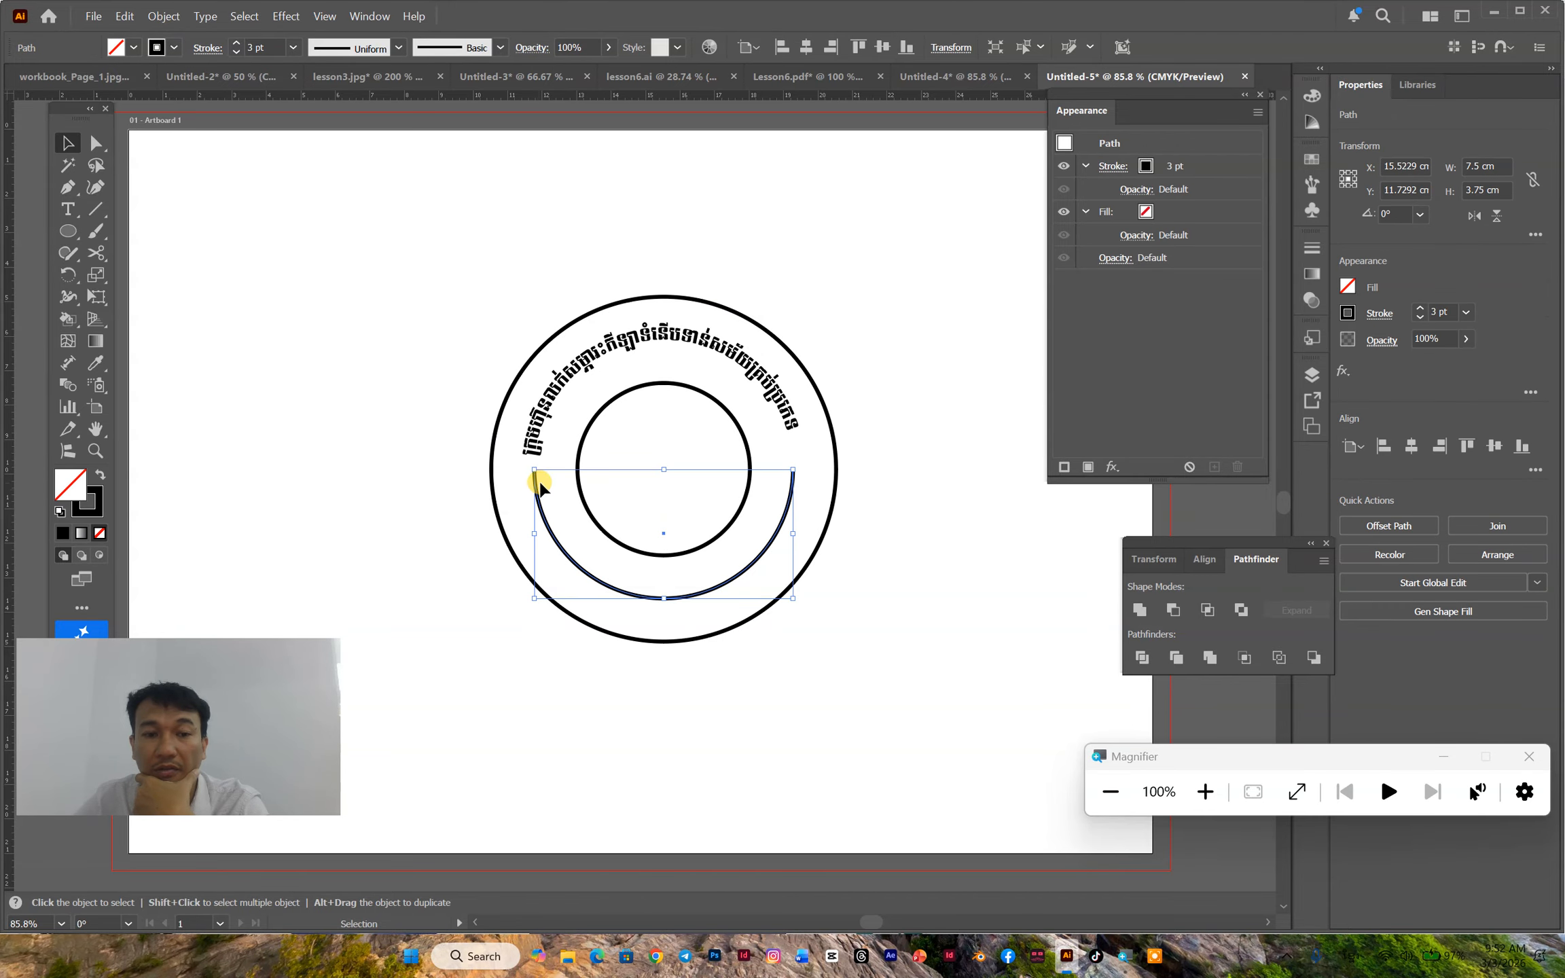
left_click(70, 209)
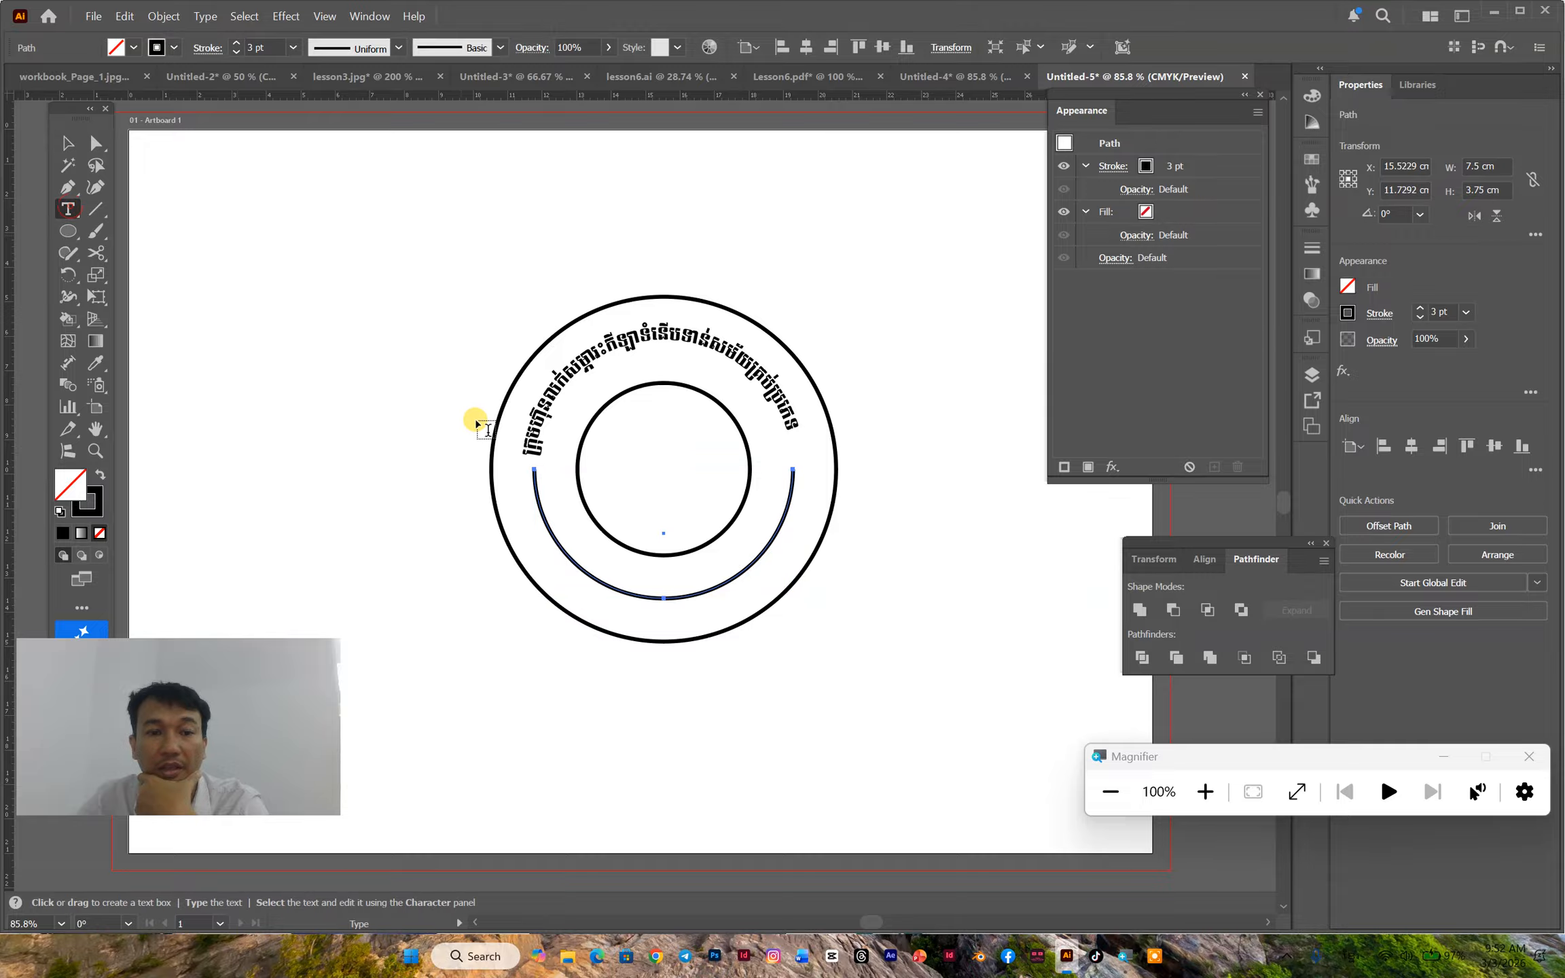
left_click(534, 483)
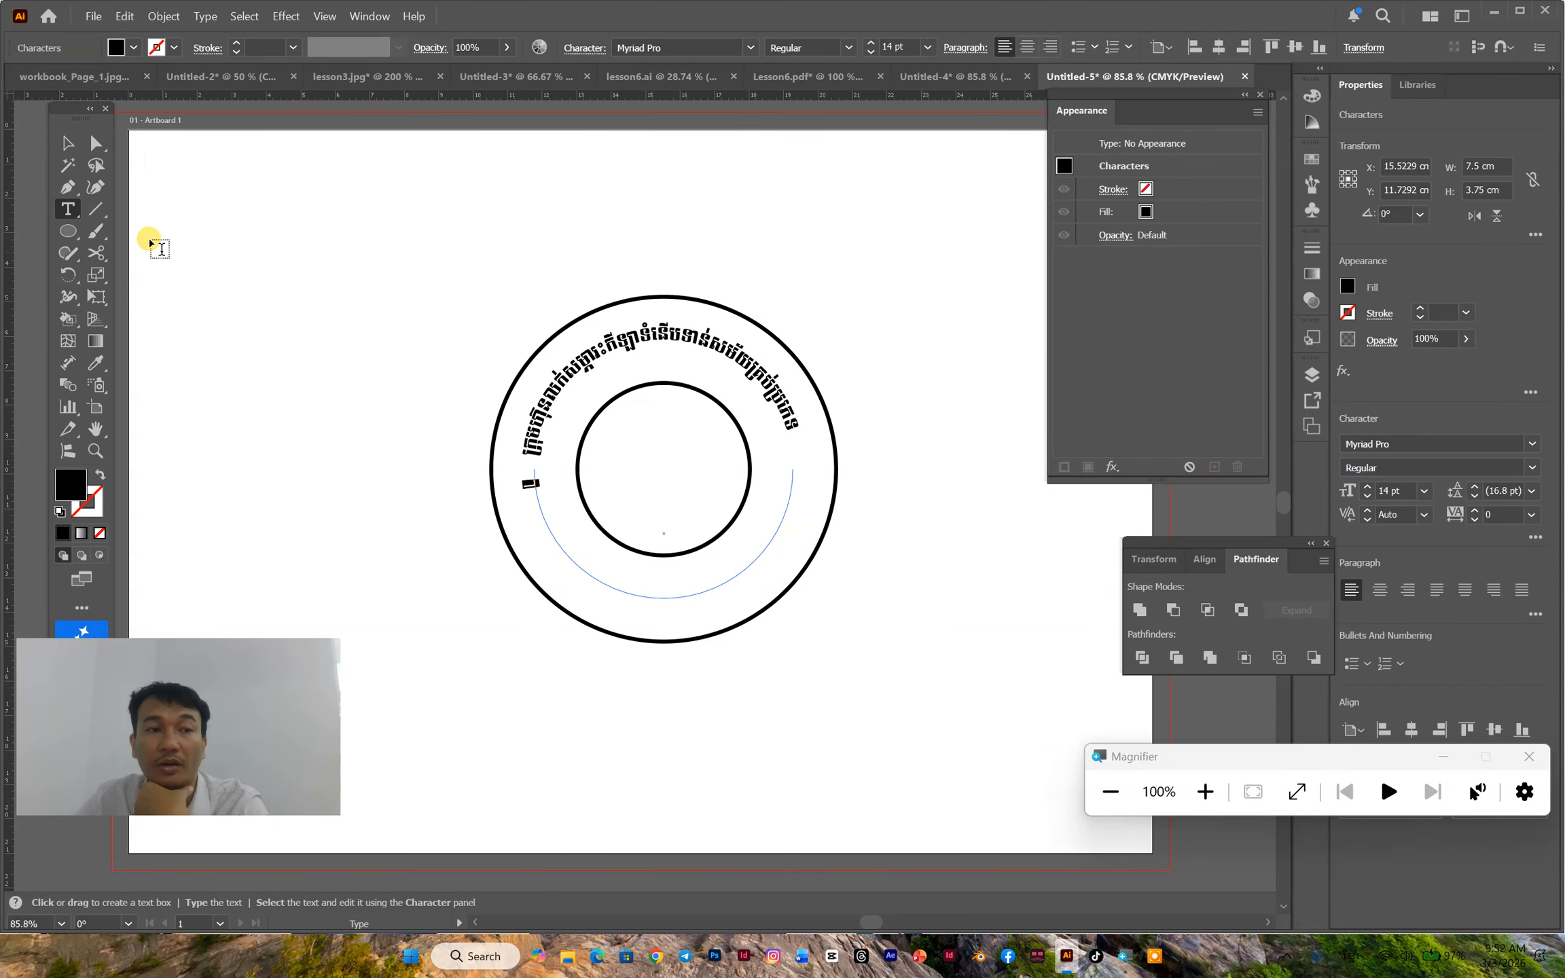
left_click(66, 143)
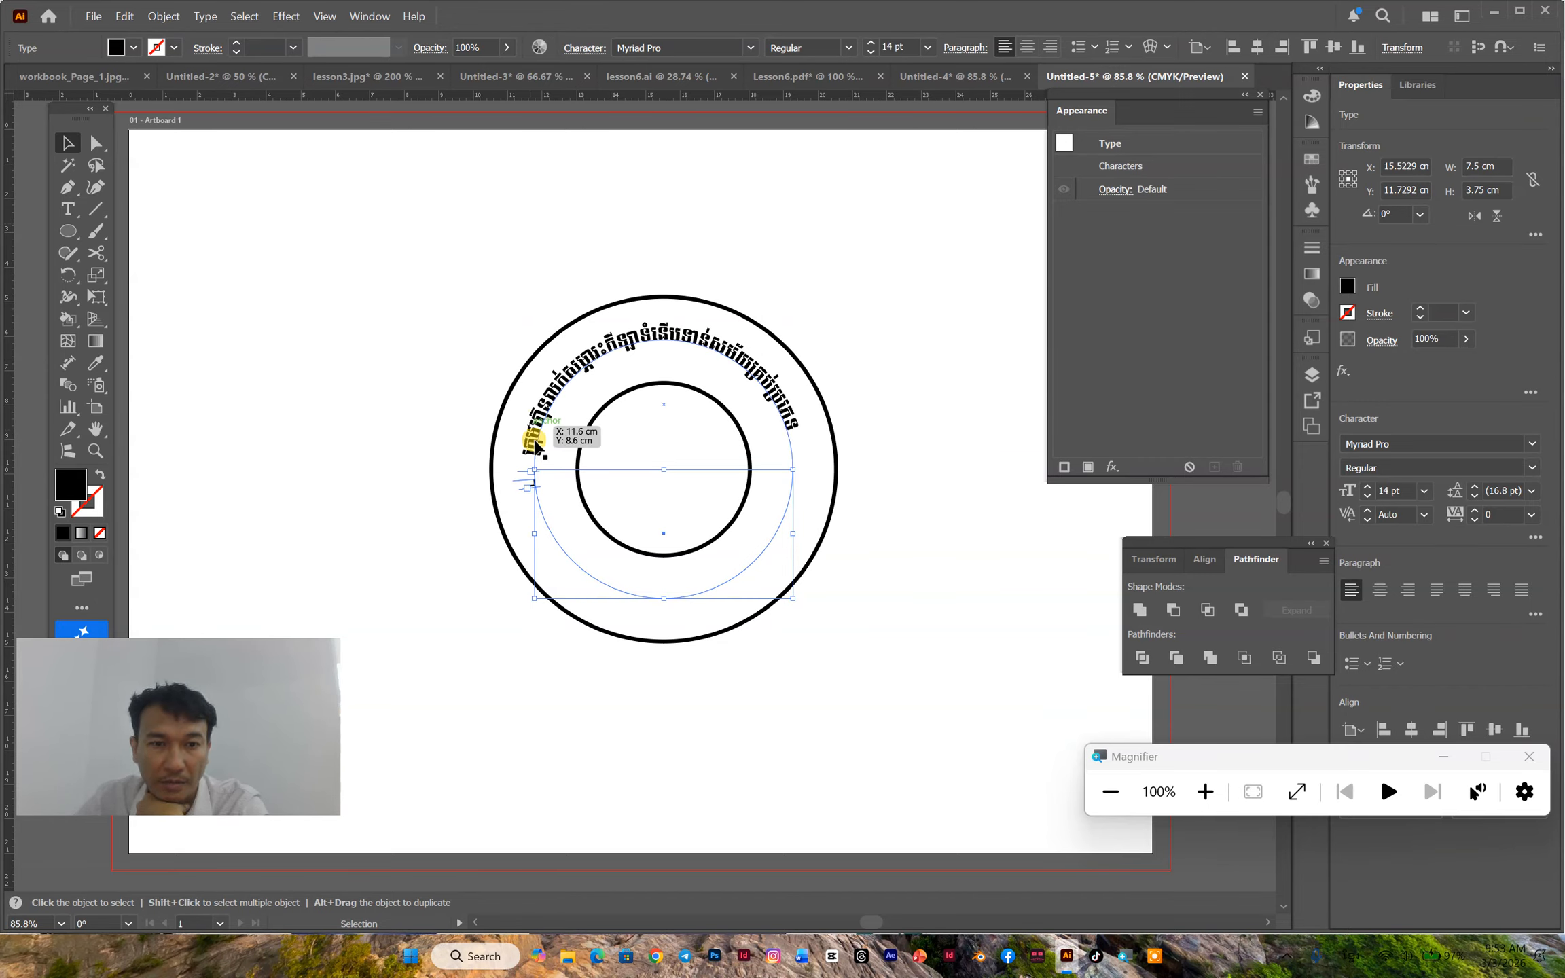
left_click_drag(539, 488, 562, 526)
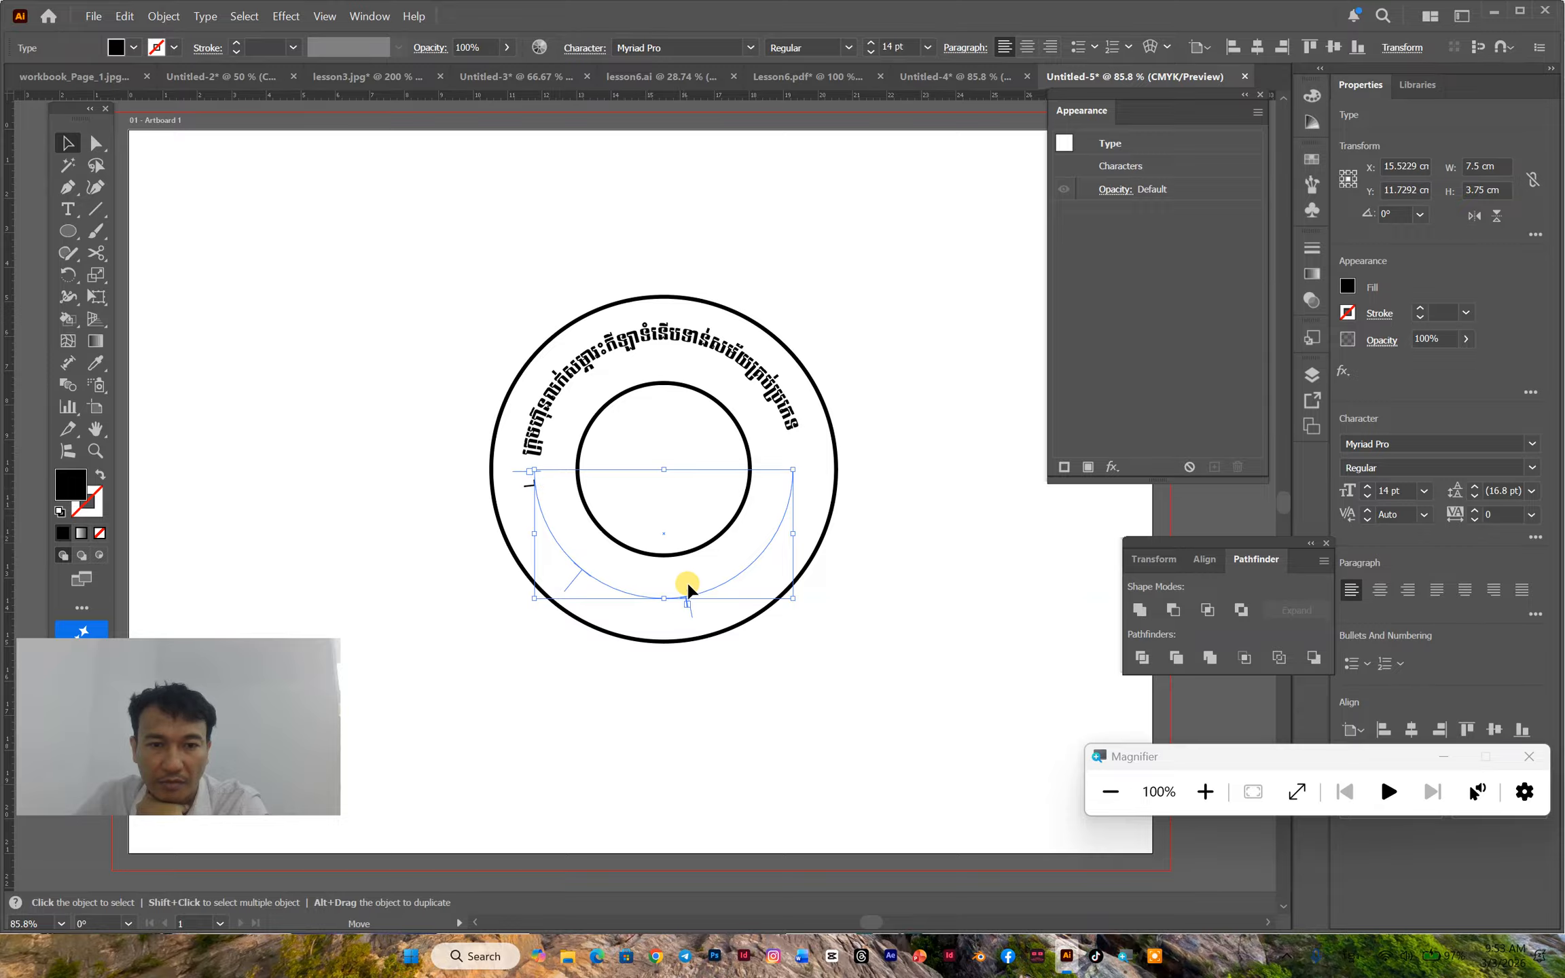
left_click_drag(787, 476, 790, 468)
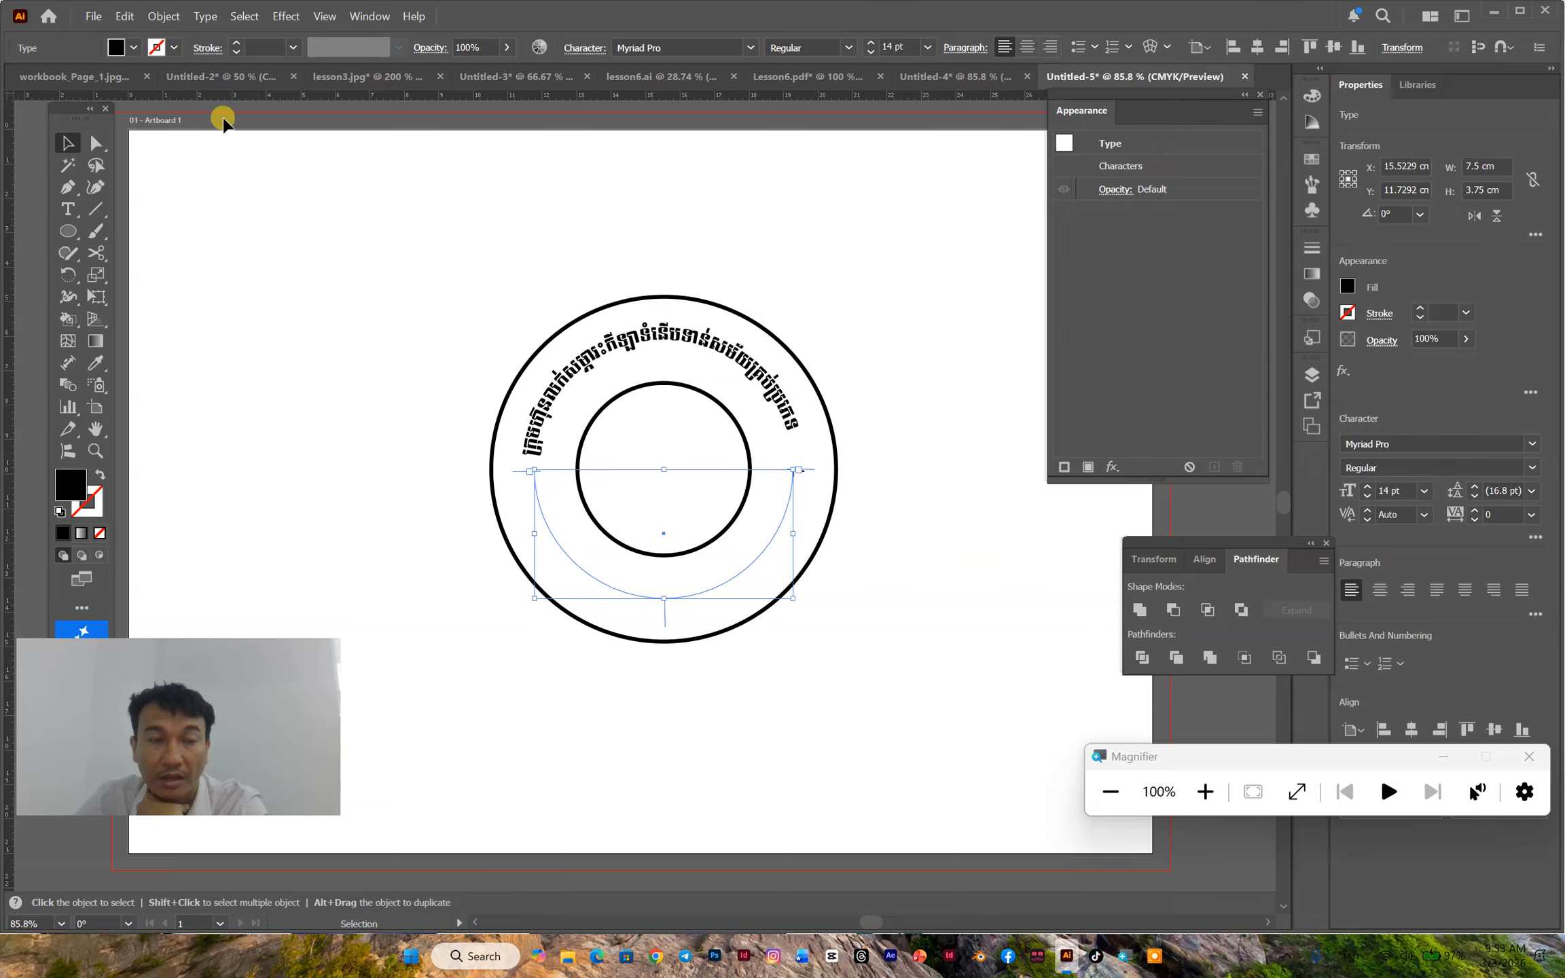
- Flip the lower arc's type on its path and align it to the path by Center, keeping the Rainbow effect
left_click(205, 17)
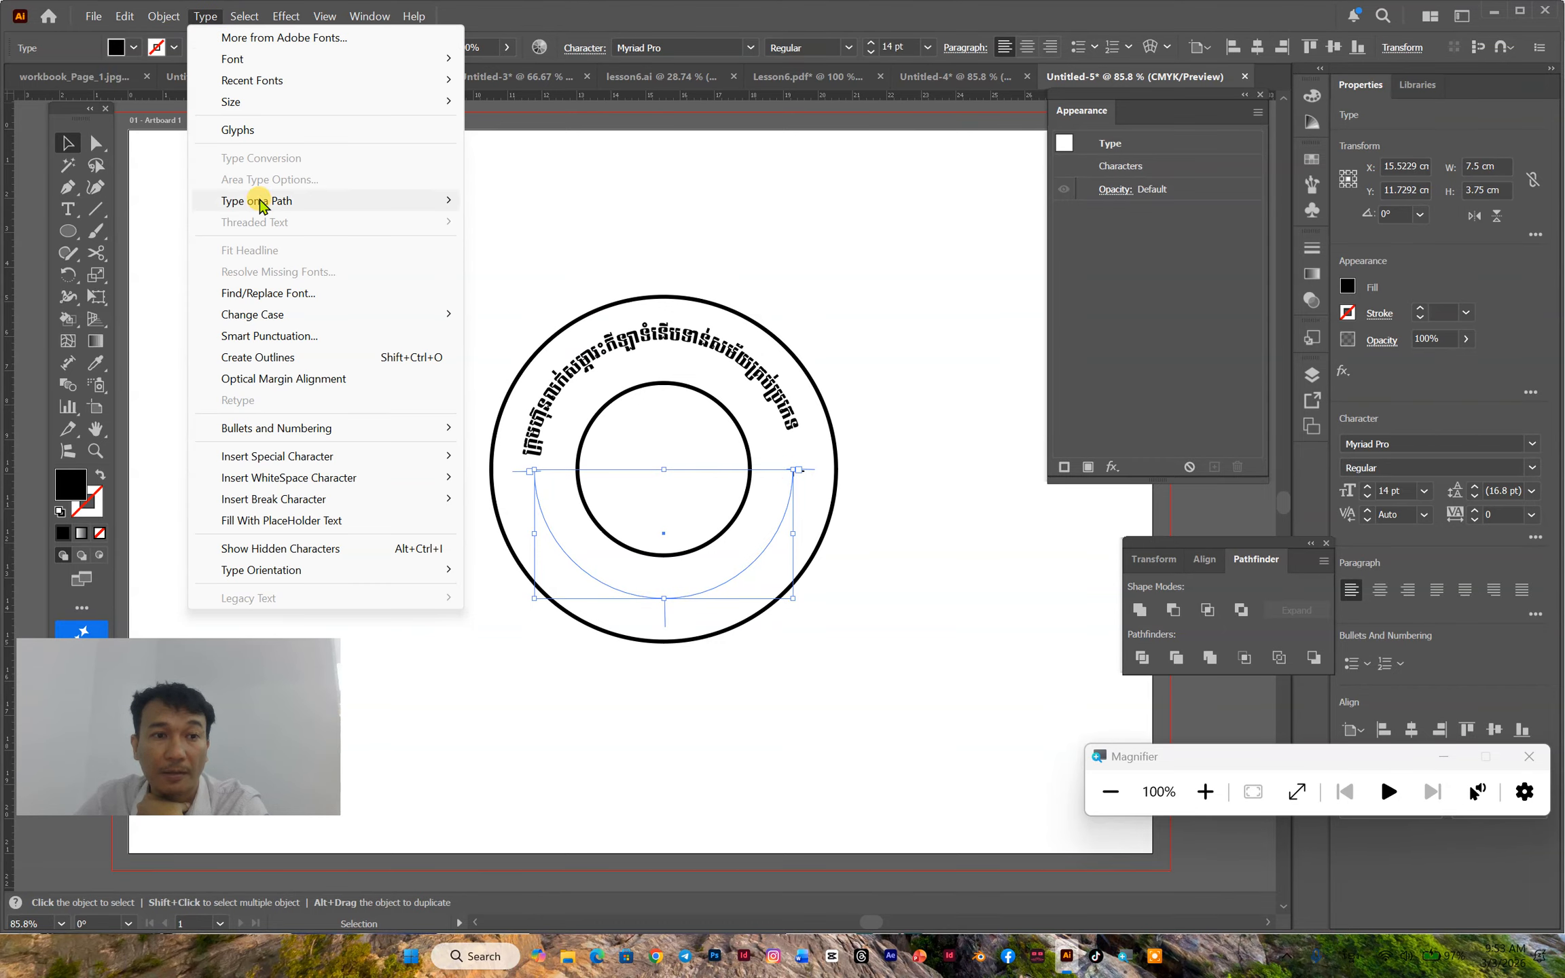
mouse_move(255, 201)
left_click(543, 314)
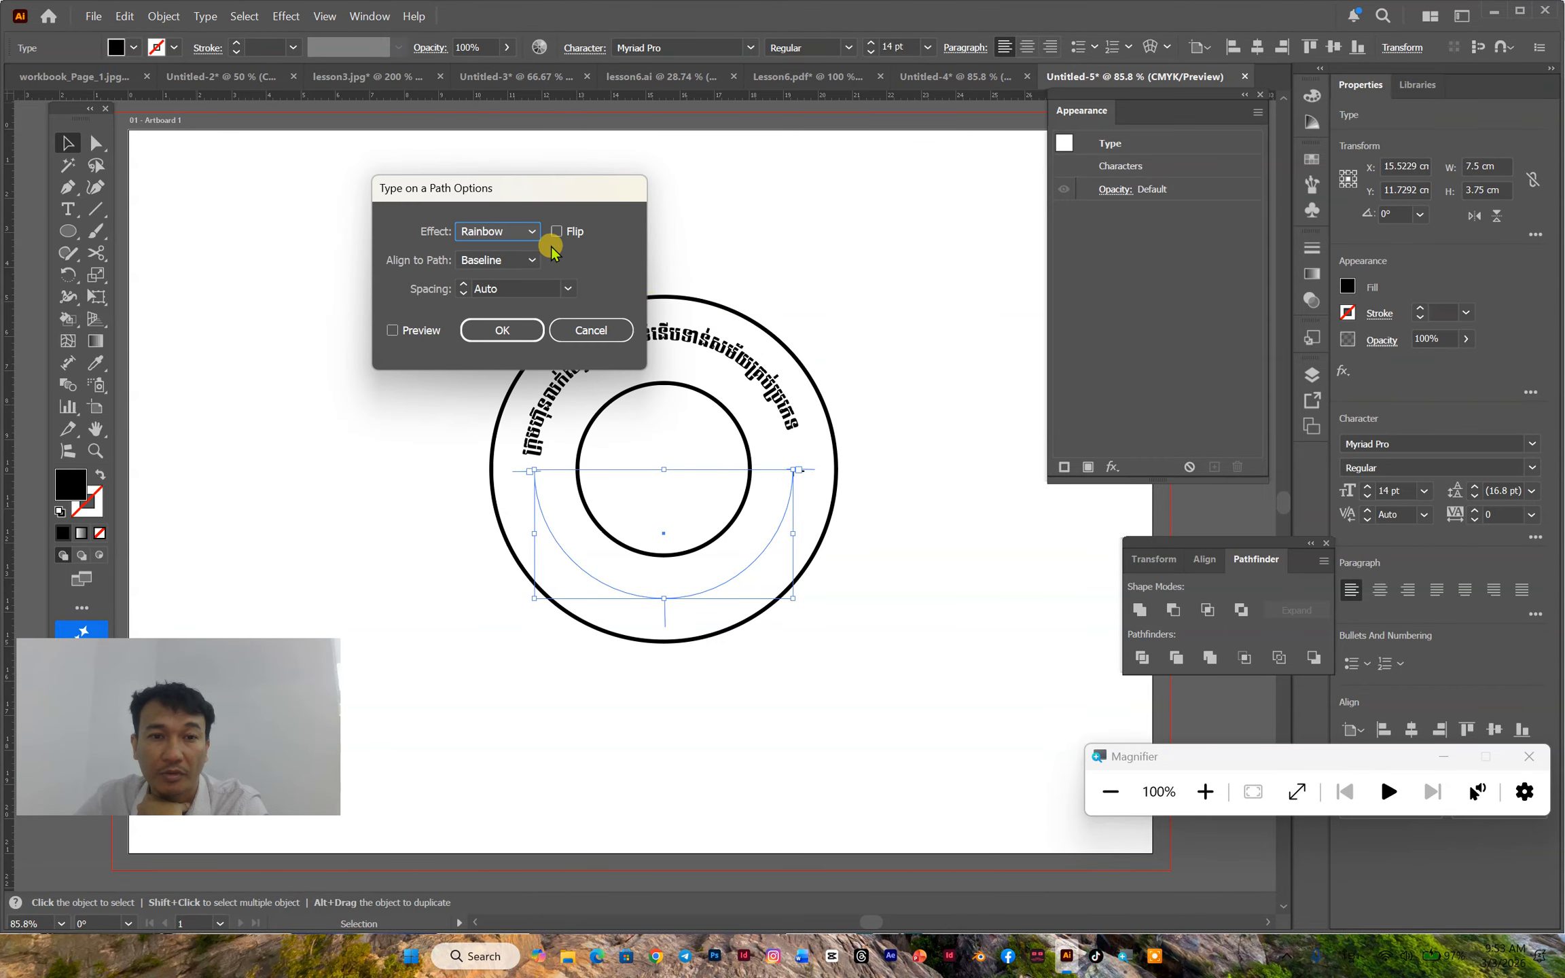
left_click(556, 231)
left_click(487, 259)
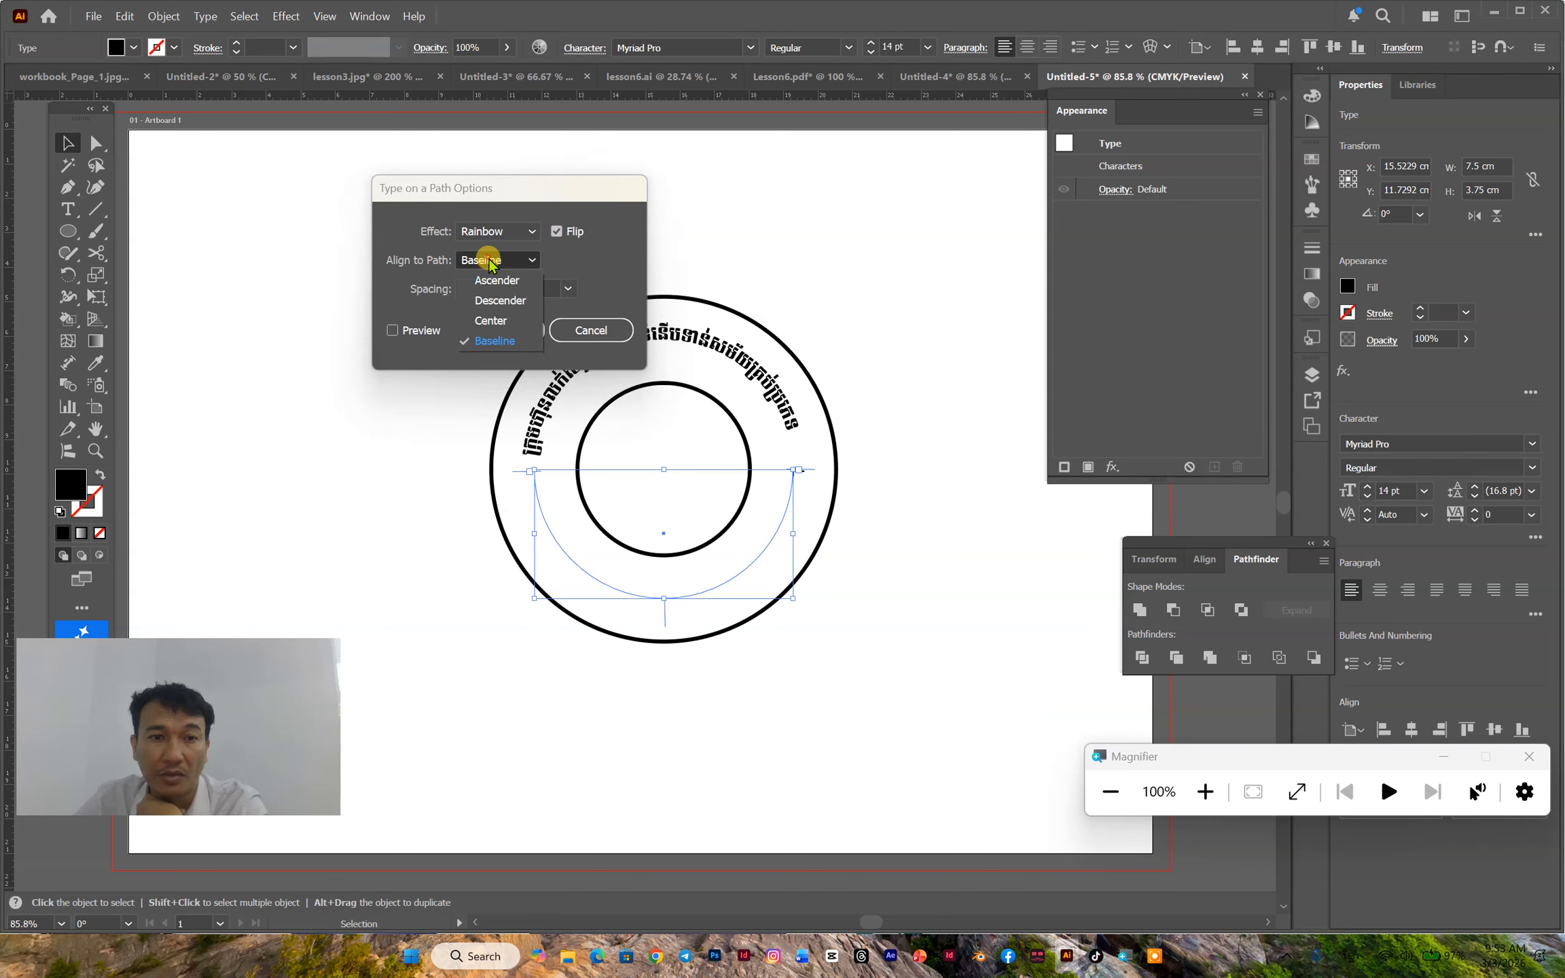
left_click(492, 321)
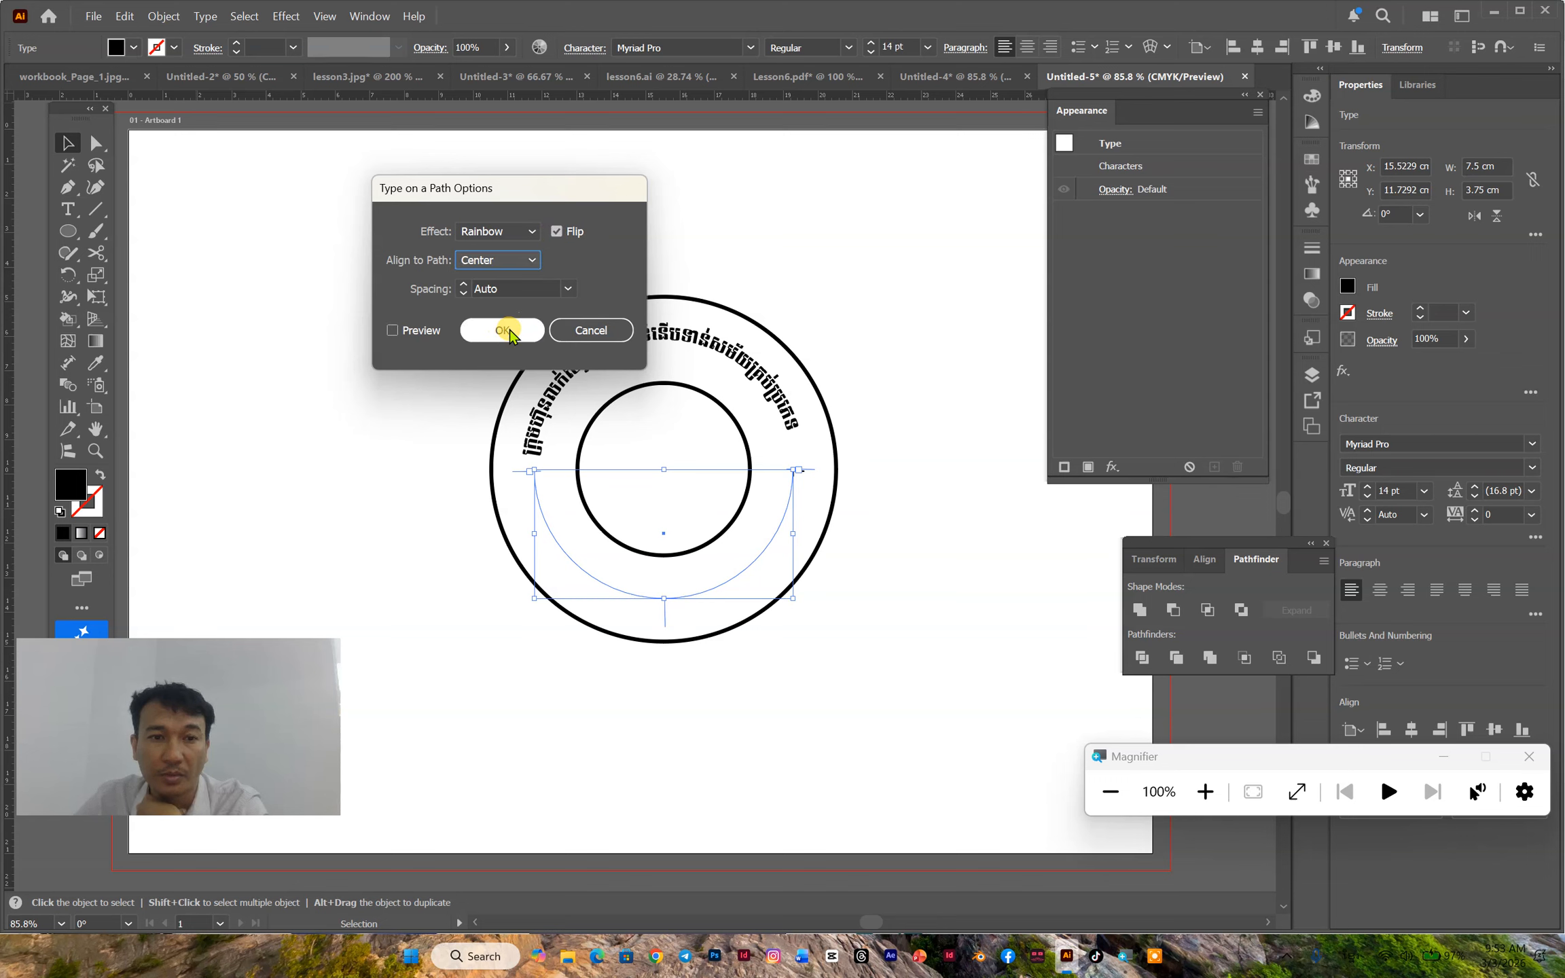
left_click(510, 330)
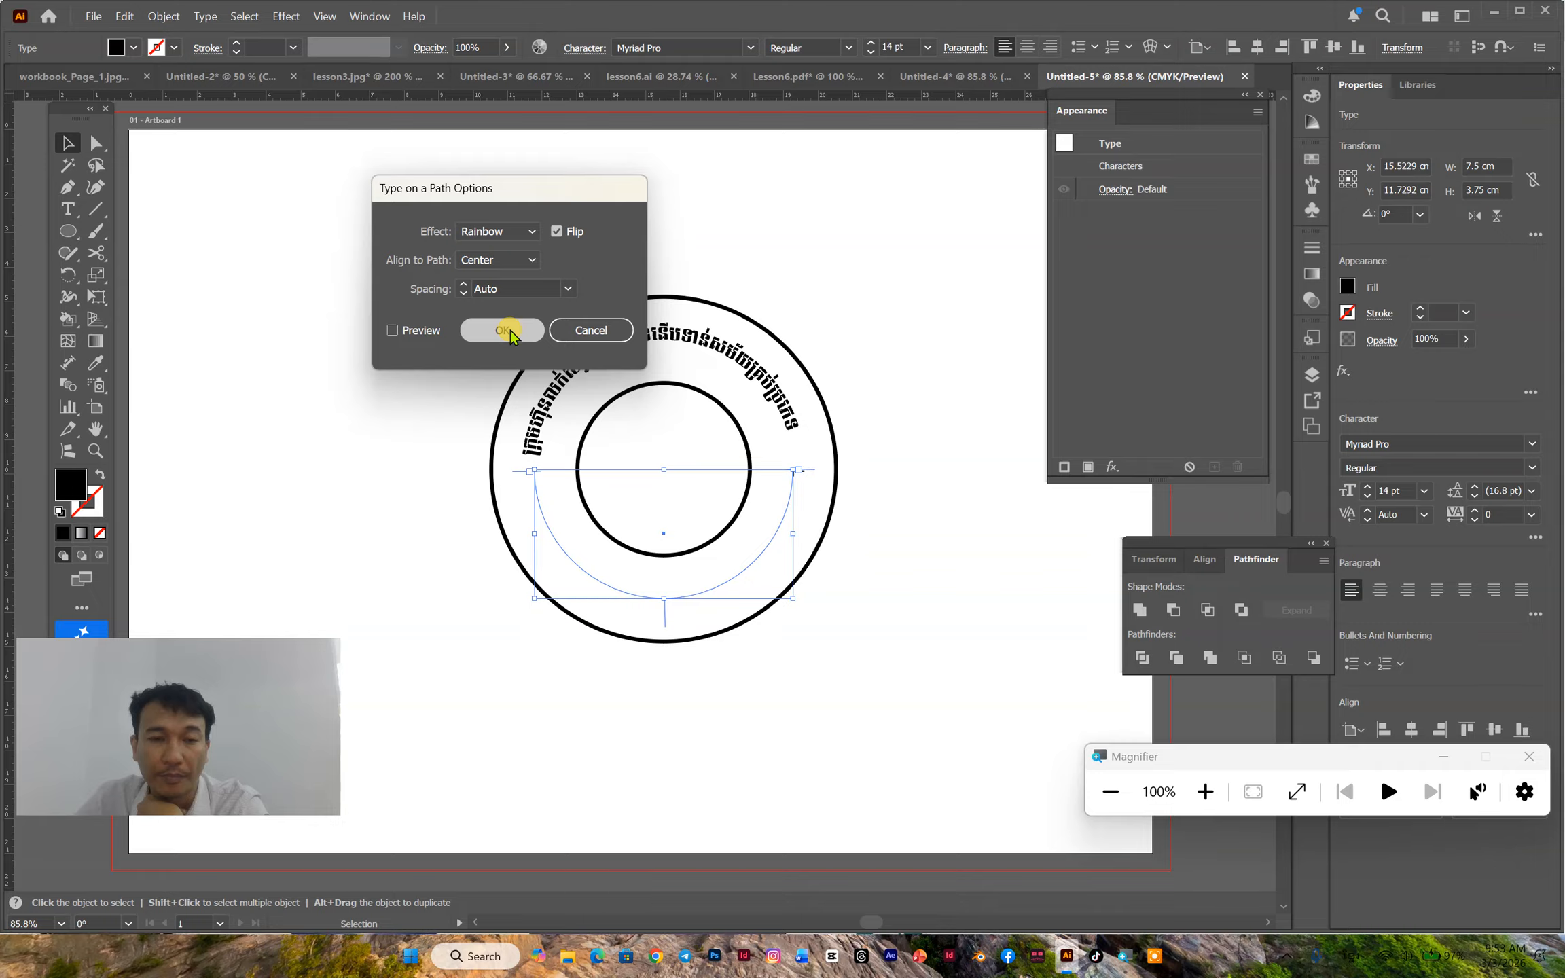
- Enter "ព្រះរាជាណាចក្រ កម្ពុជា" as the text along the lower arc
key("t")
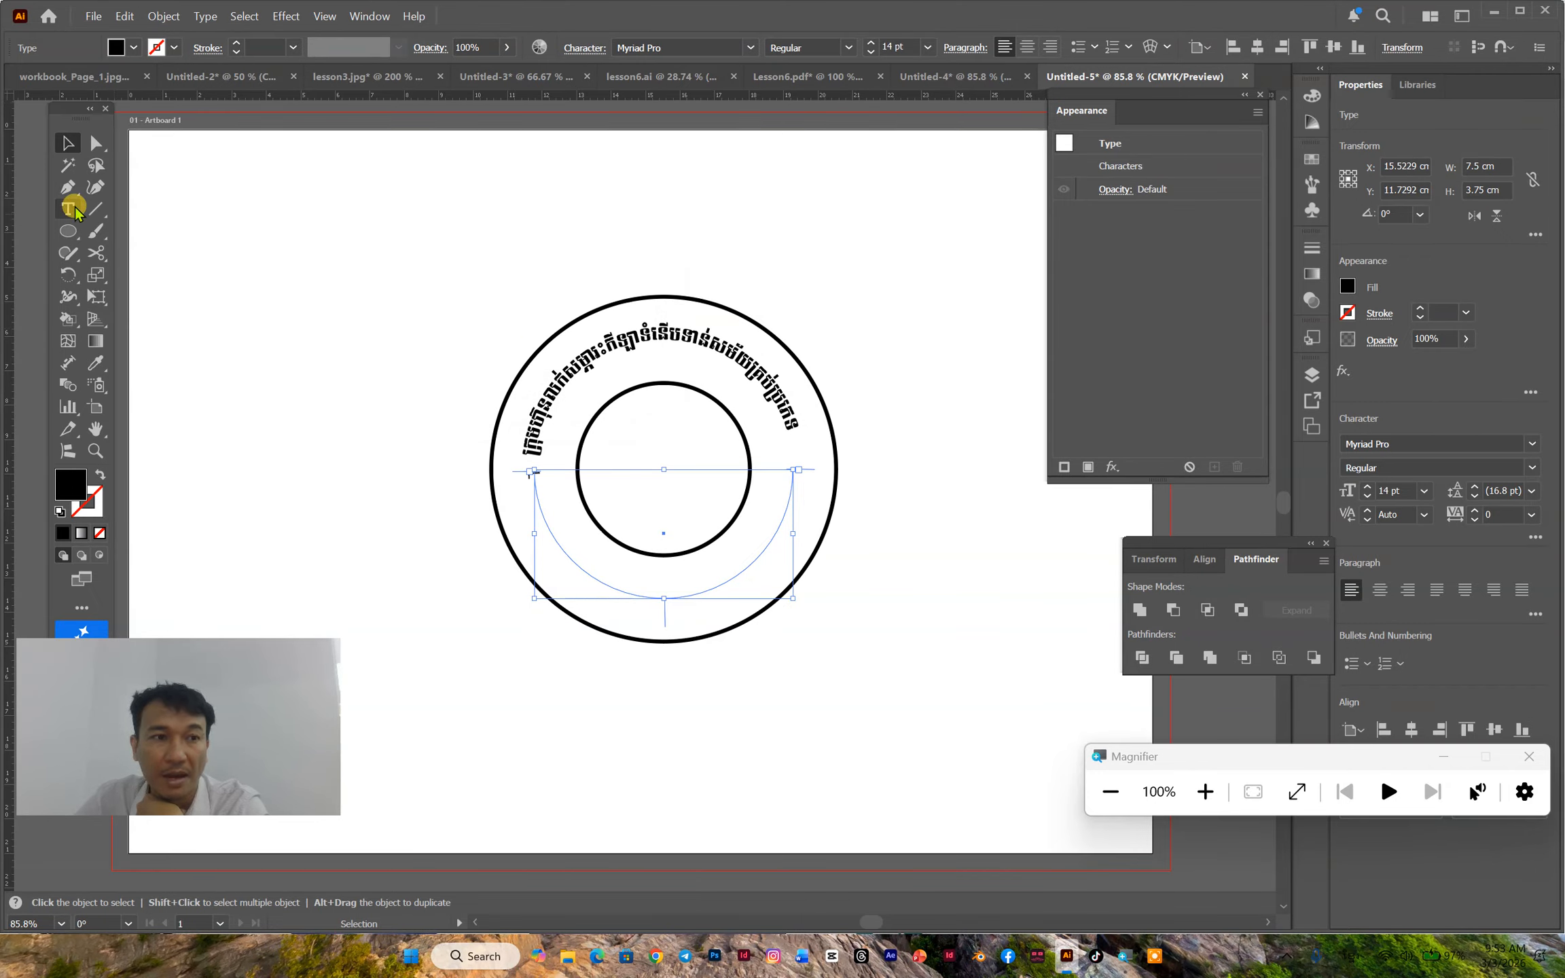
left_click(548, 520)
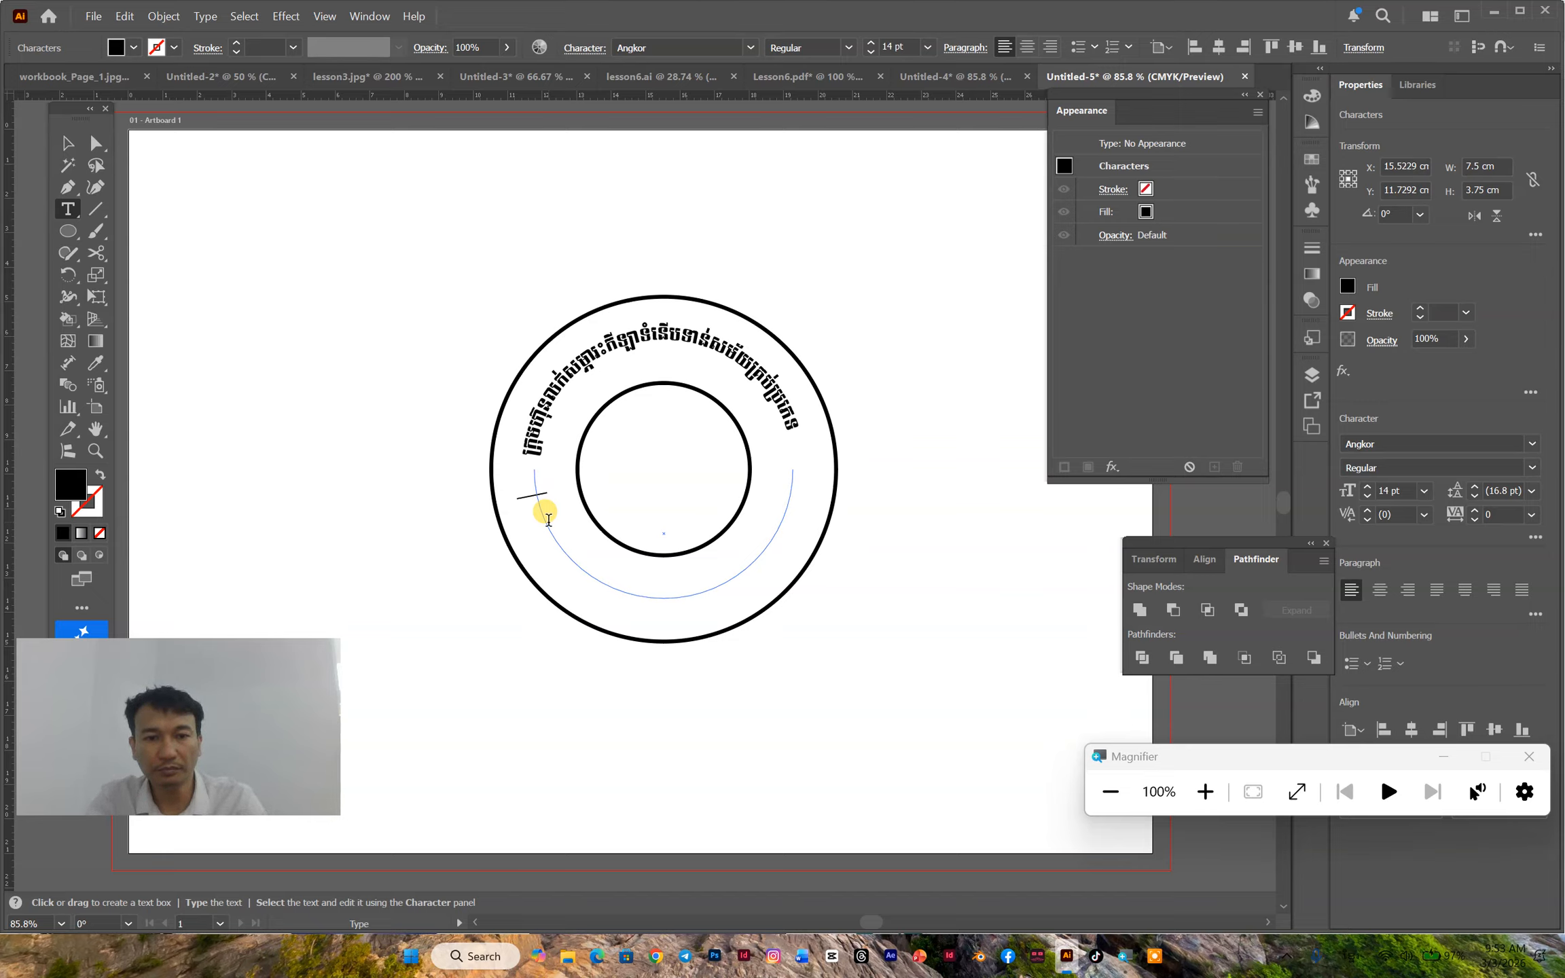
type("ព្រាហា")
key("BackSpace")
key("BackSpace")
type("ះ")
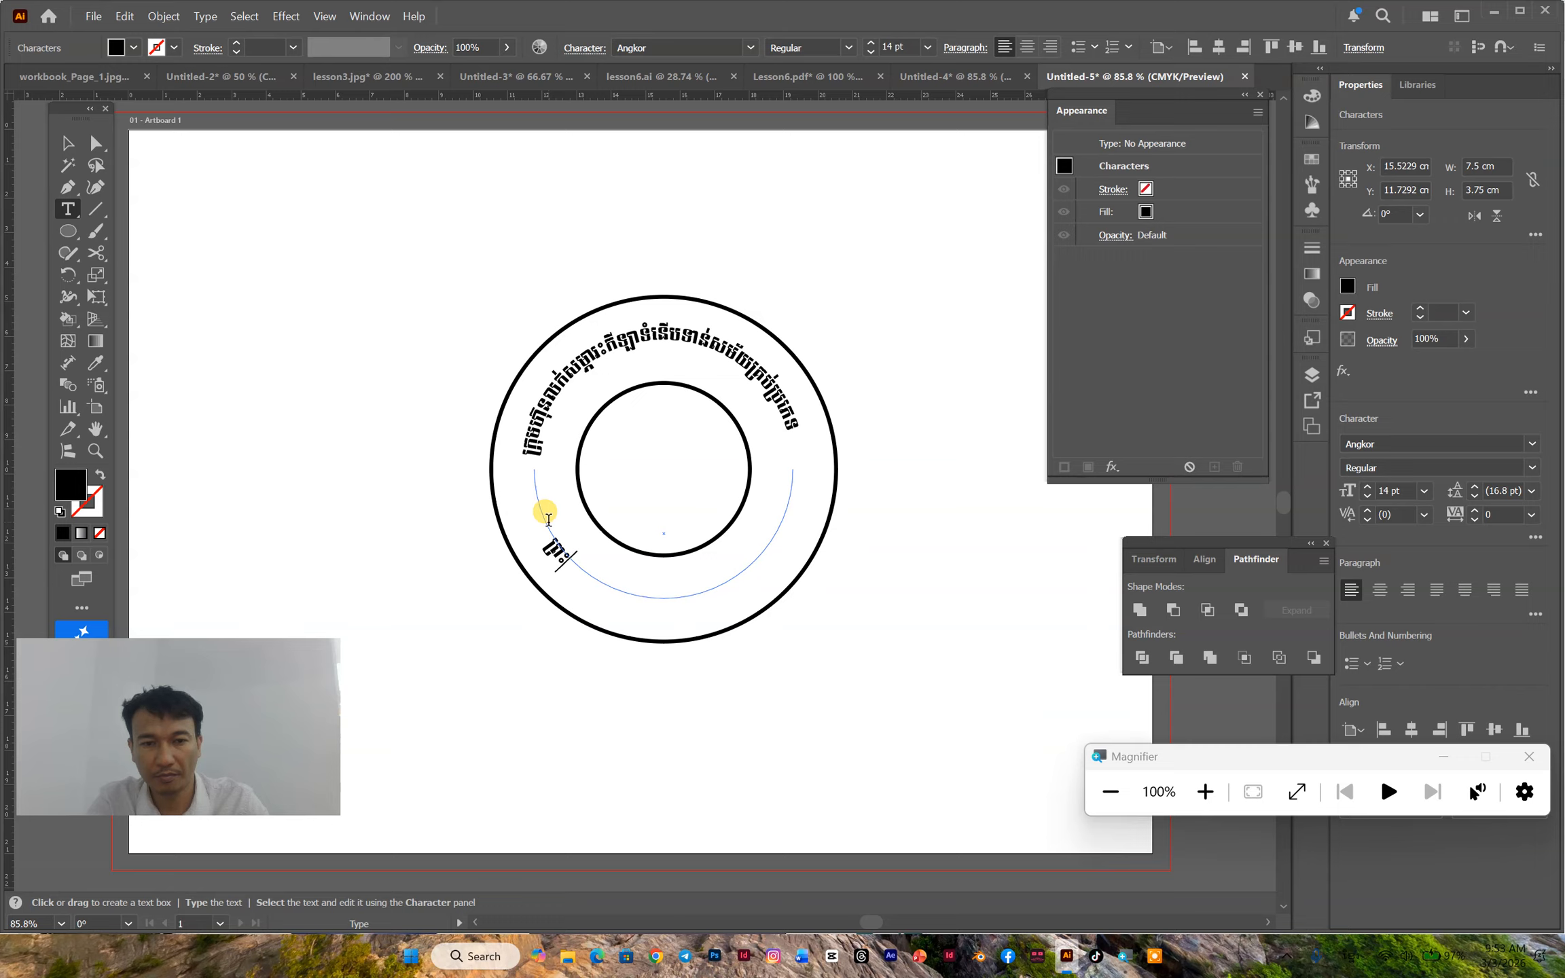
type("រាជ")
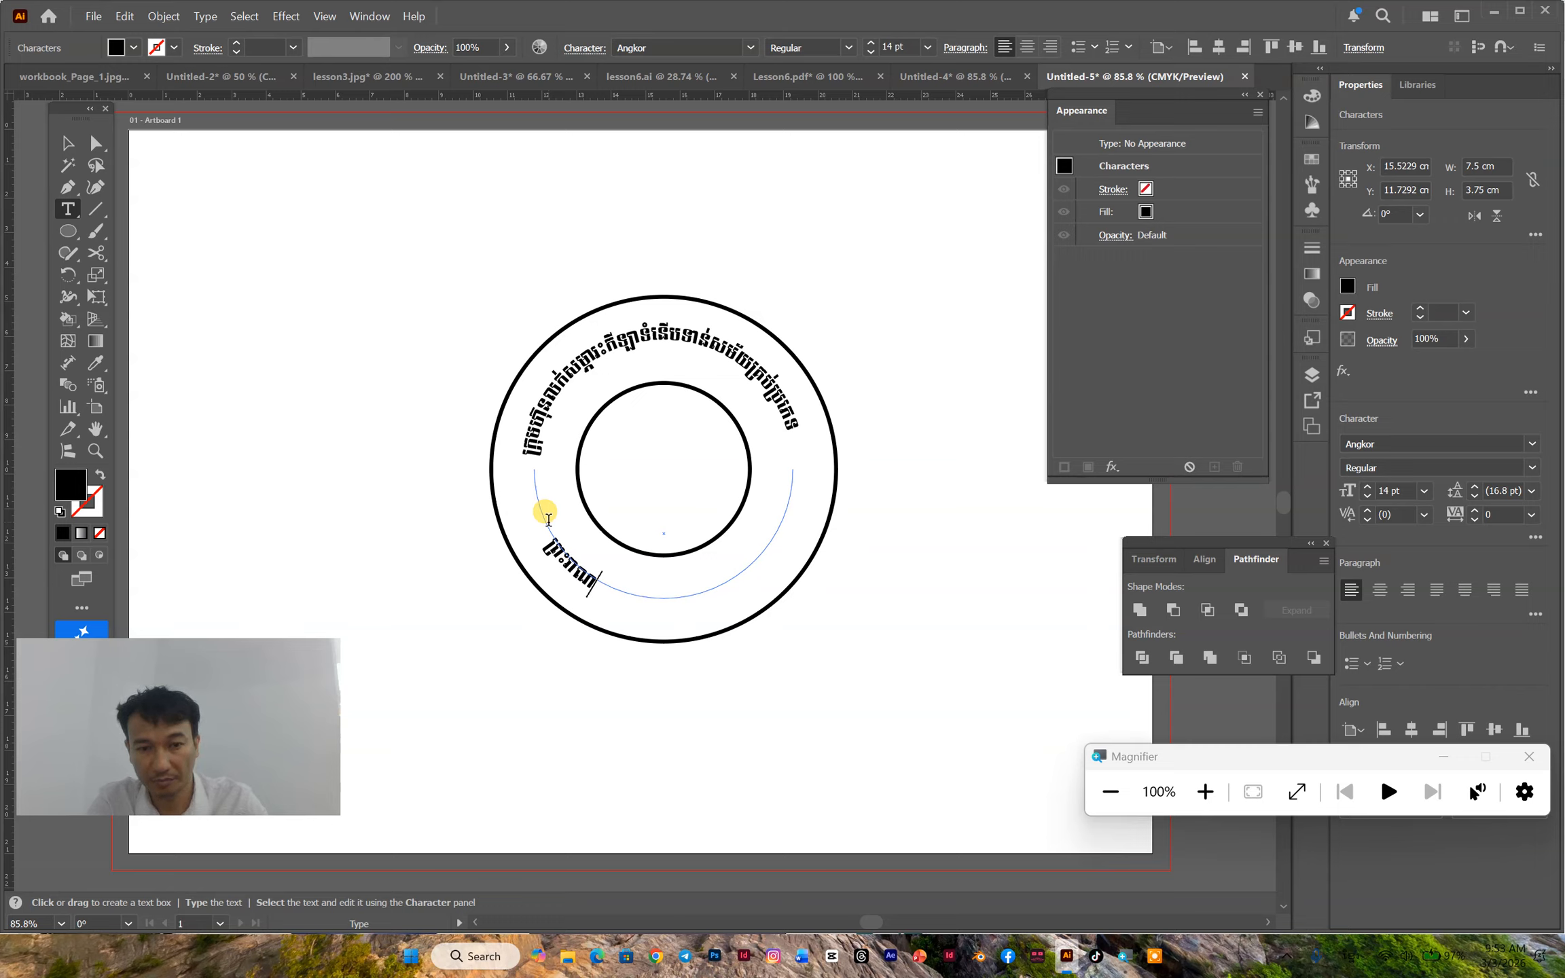
key("BackSpace")
type("ជាណាចក្រ កម្ពុជា")
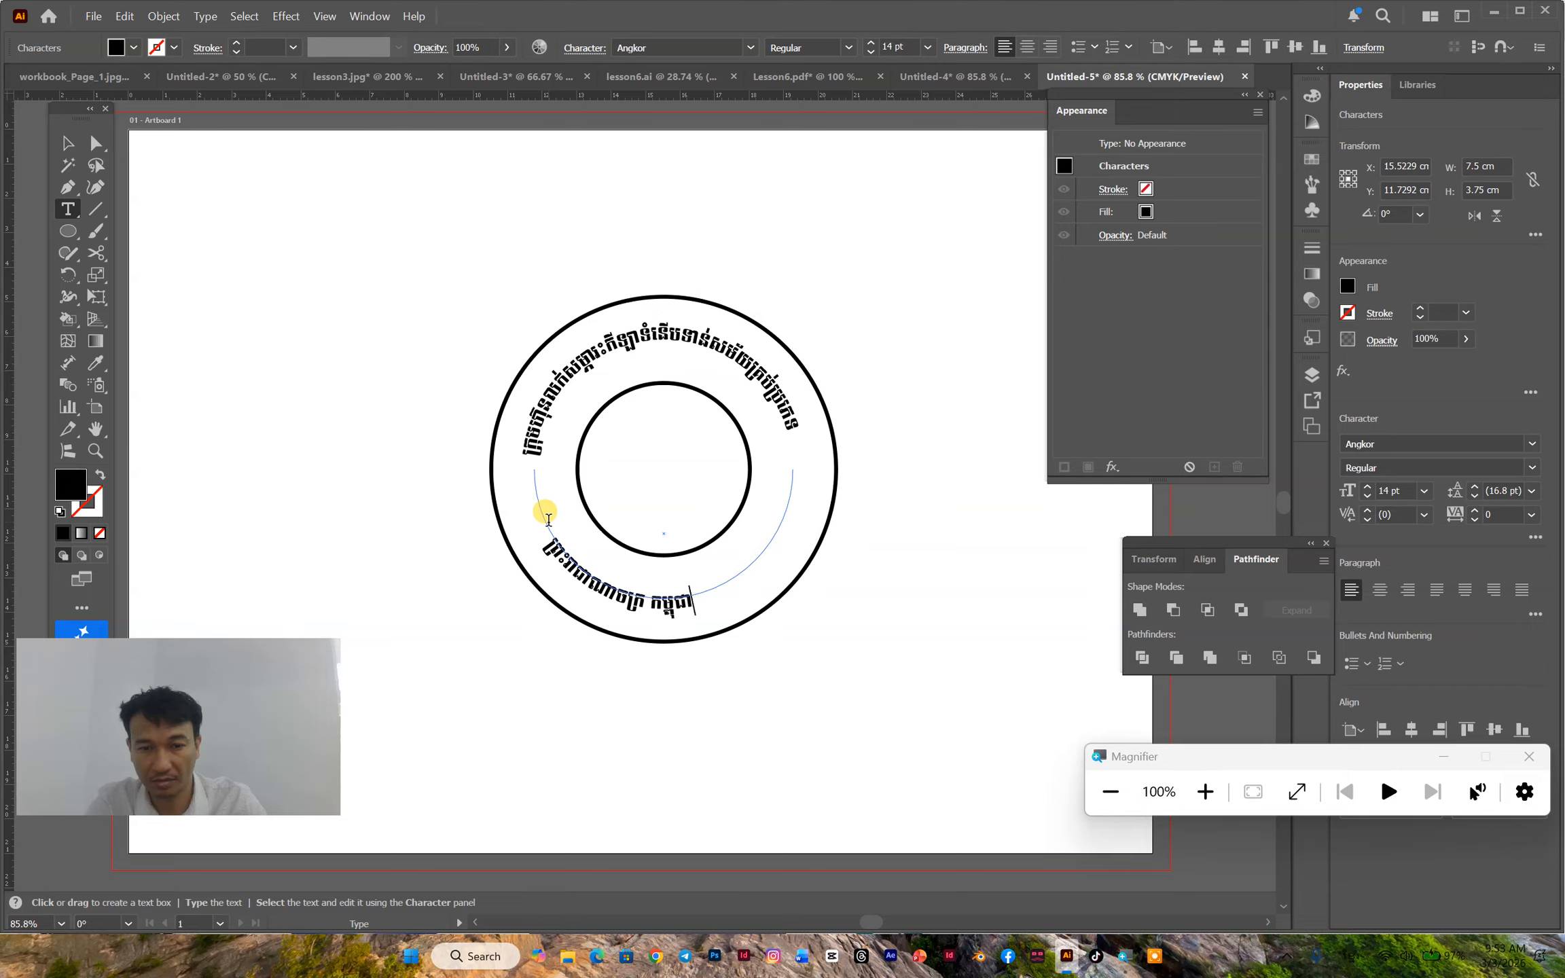
type(" ជា")
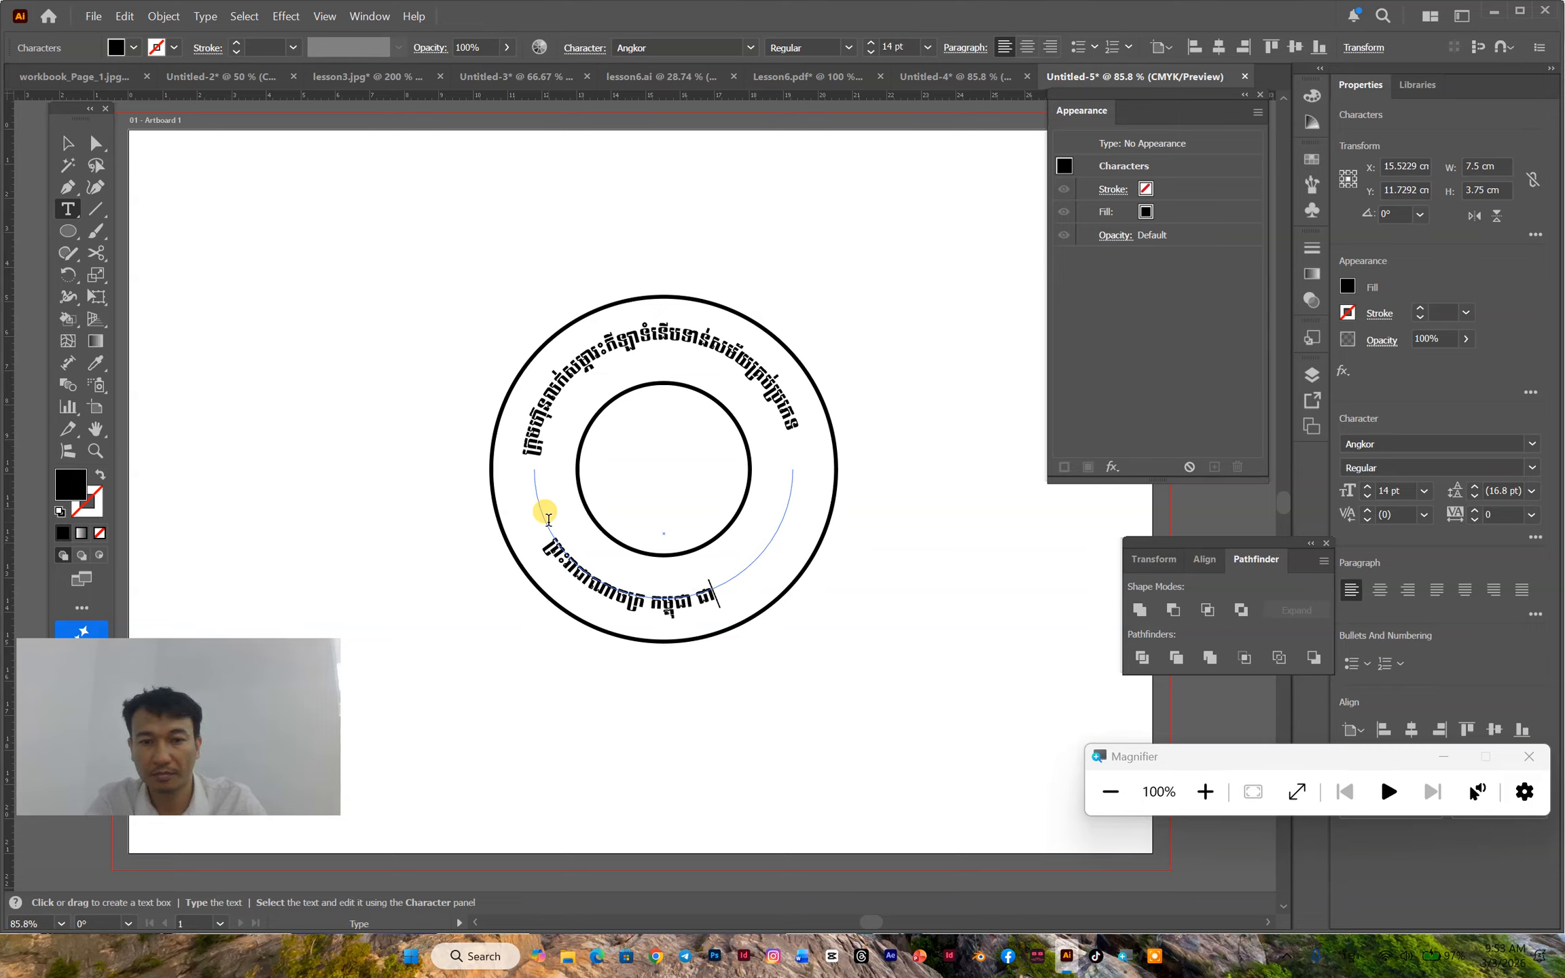
type("តិ សា")
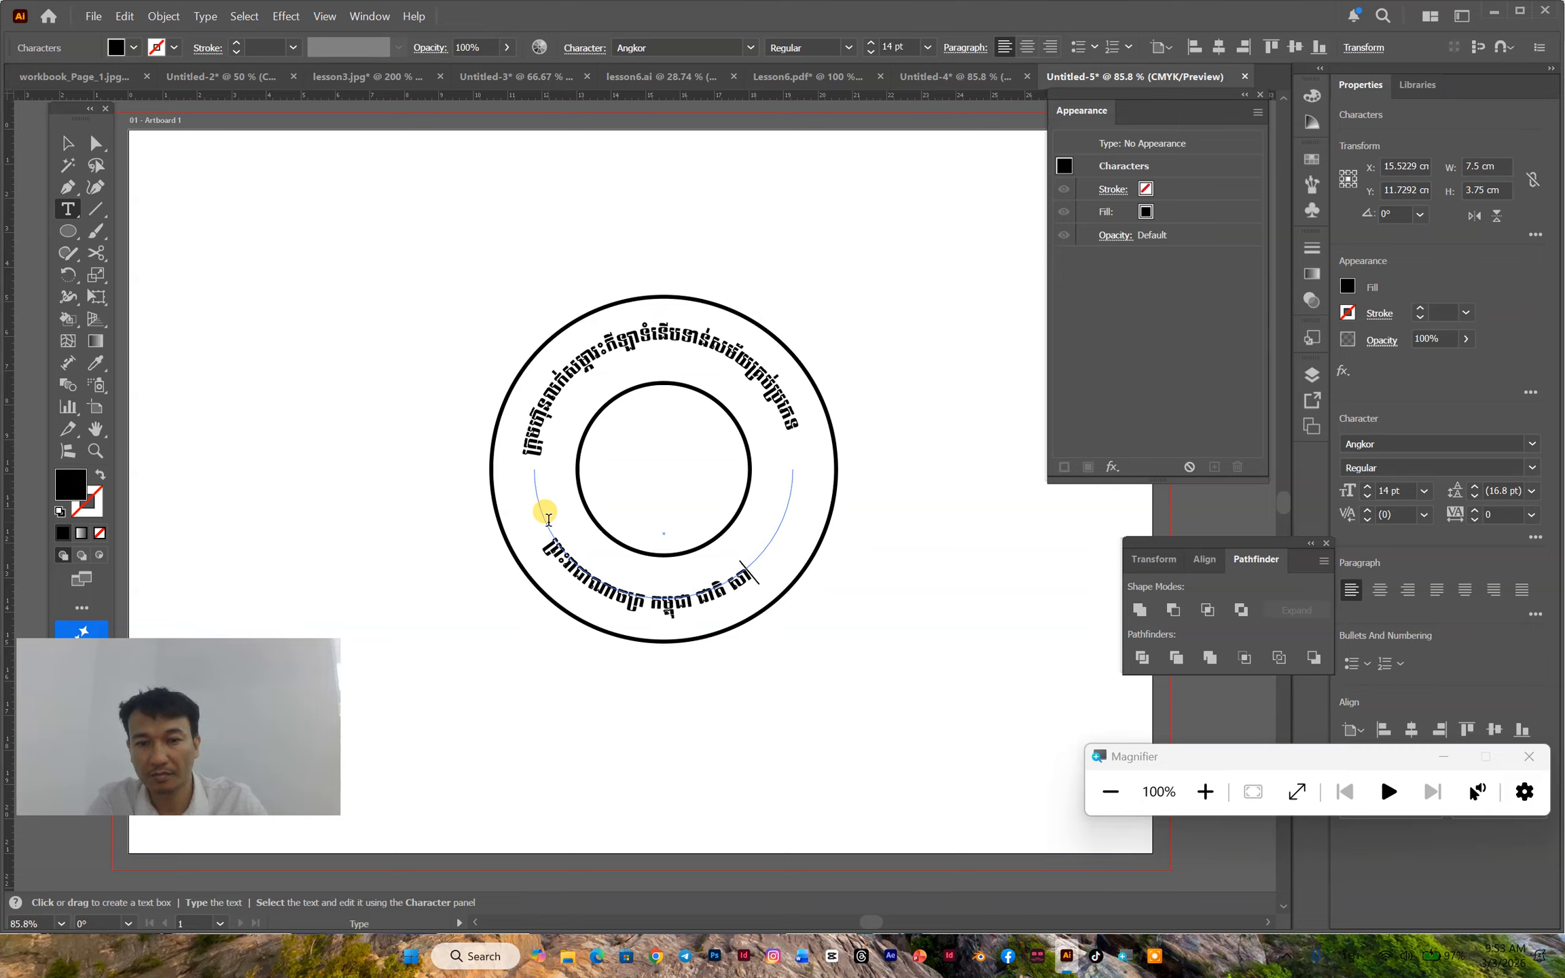
type("សនា")
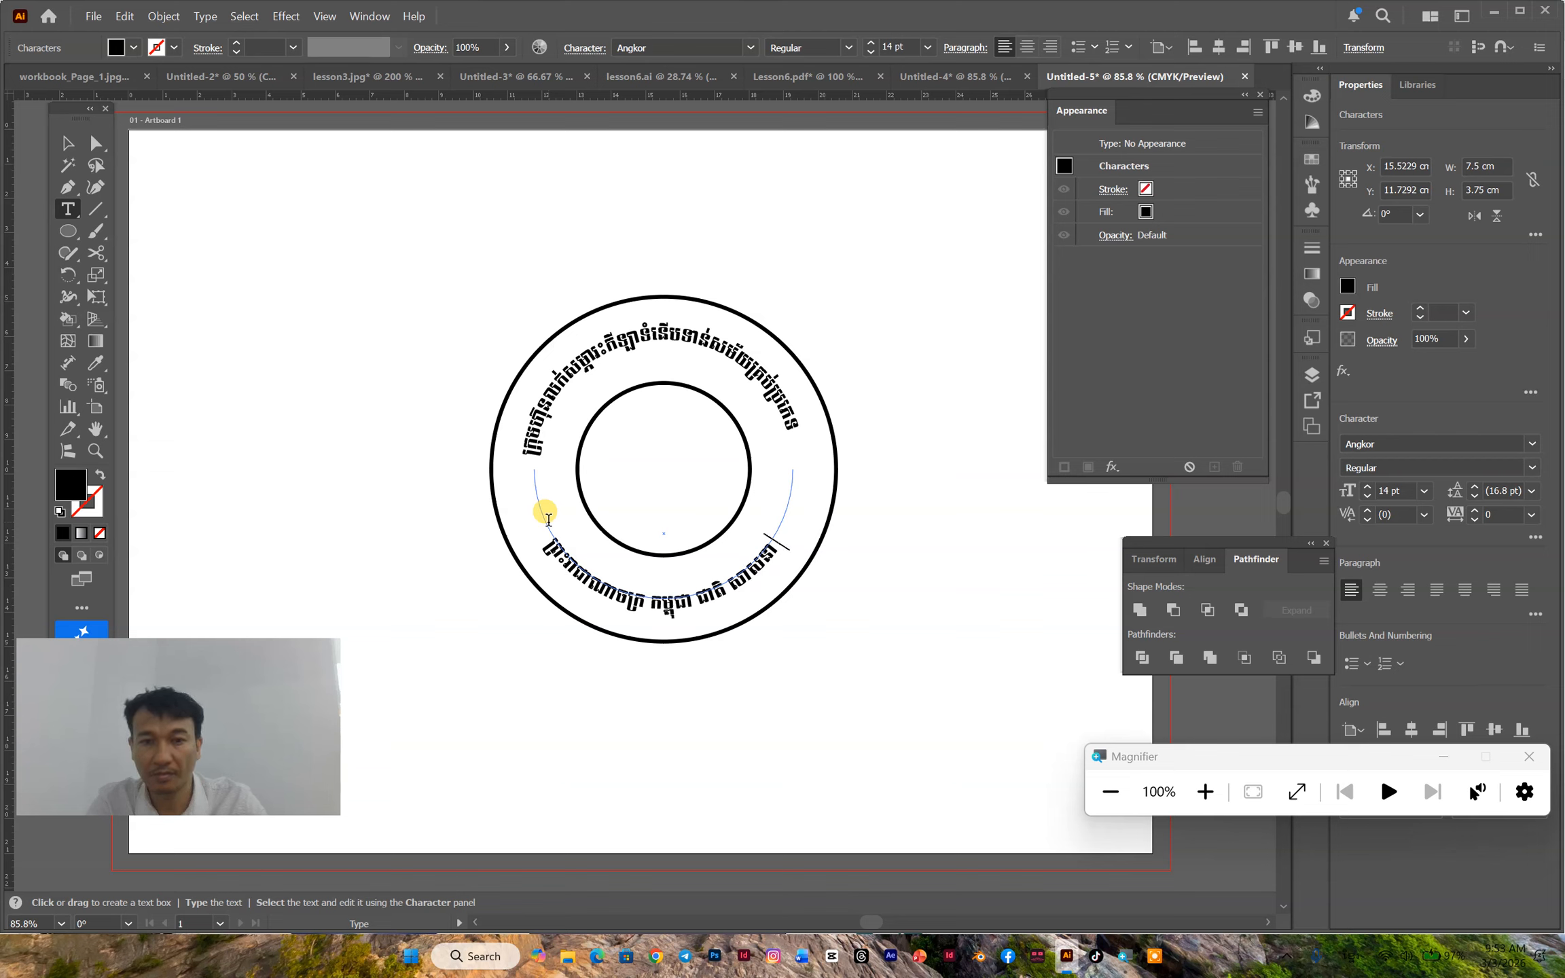
type(" ព្រះម")
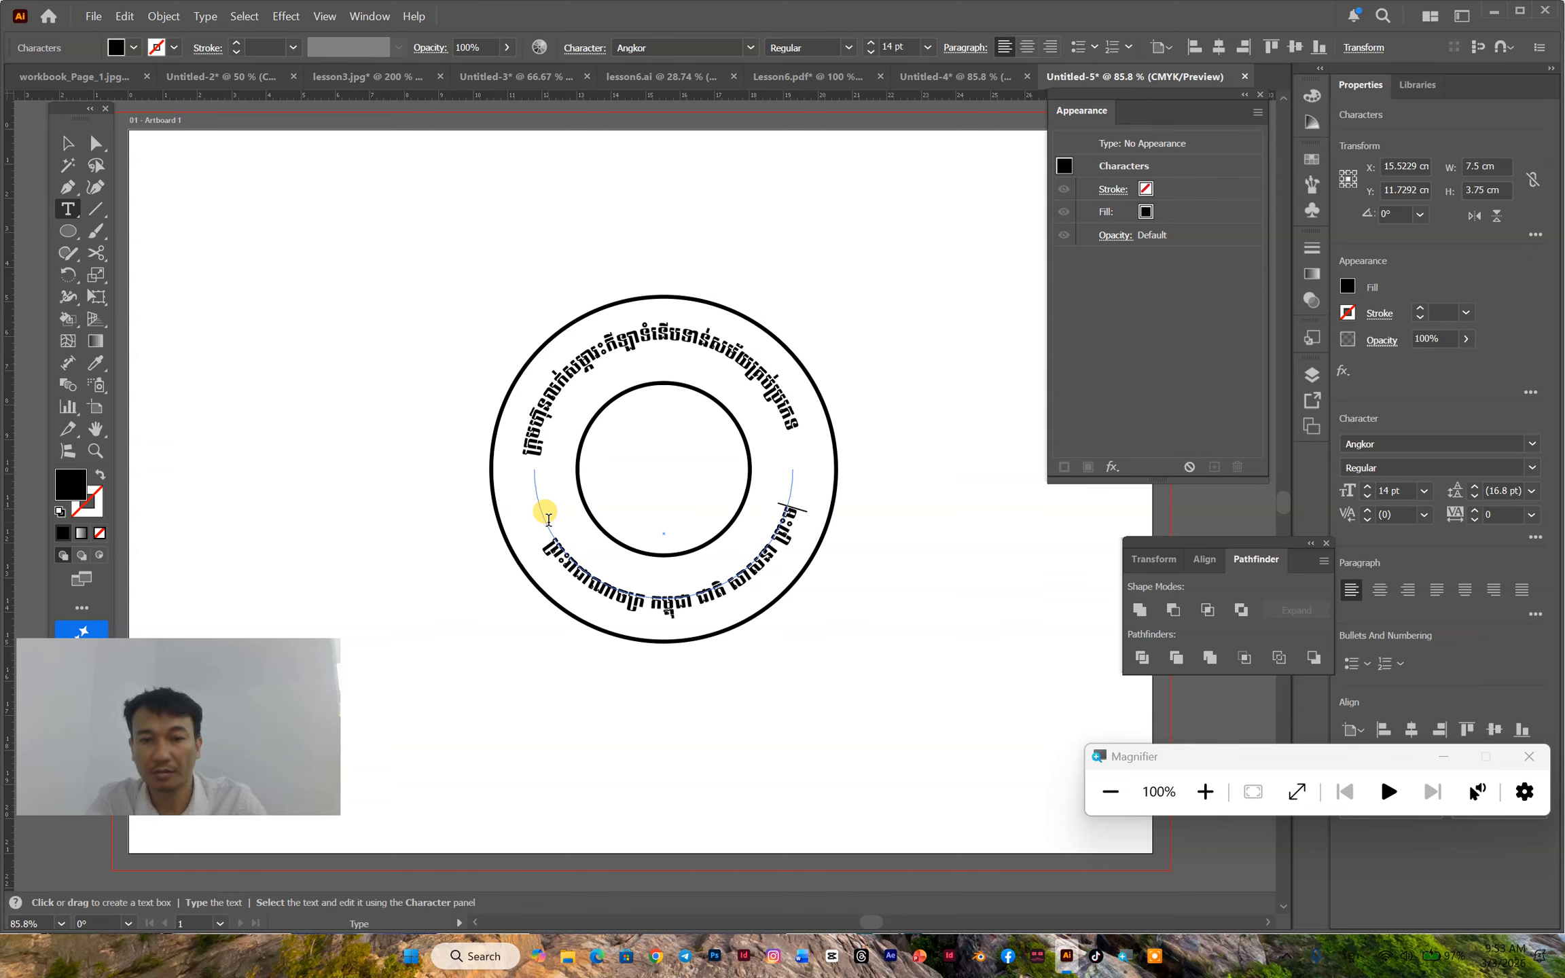
type("ហាក្ស")
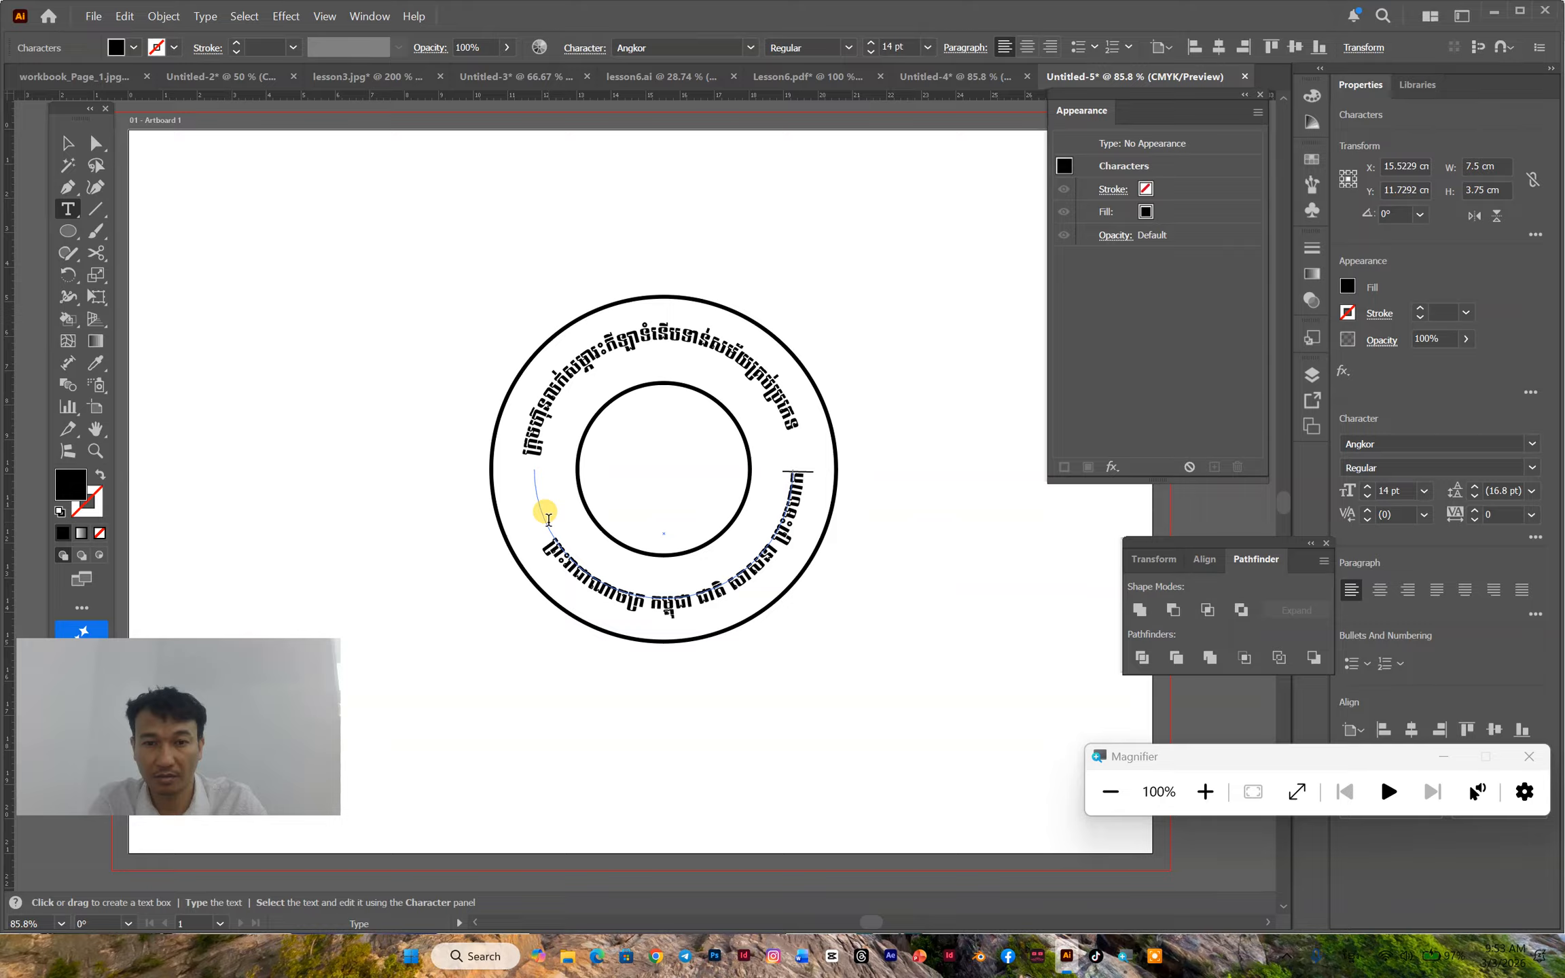
key("BackSpace")
key("BackSpace")
key("BackSpace")
key("BackSpace")
key("BackSpace")
key("BackSpace")
key("BackSpace")
key("BackSpace")
key("BackSpace")
key("BackSpace")
key("BackSpace")
key("BackSpace")
key("BackSpace")
key("BackSpace")
key("BackSpace")
key("BackSpace")
key("BackSpace")
key("BackSpace")
key("BackSpace")
key("BackSpace")
key("BackSpace")
key("BackSpace")
key("BackSpace")
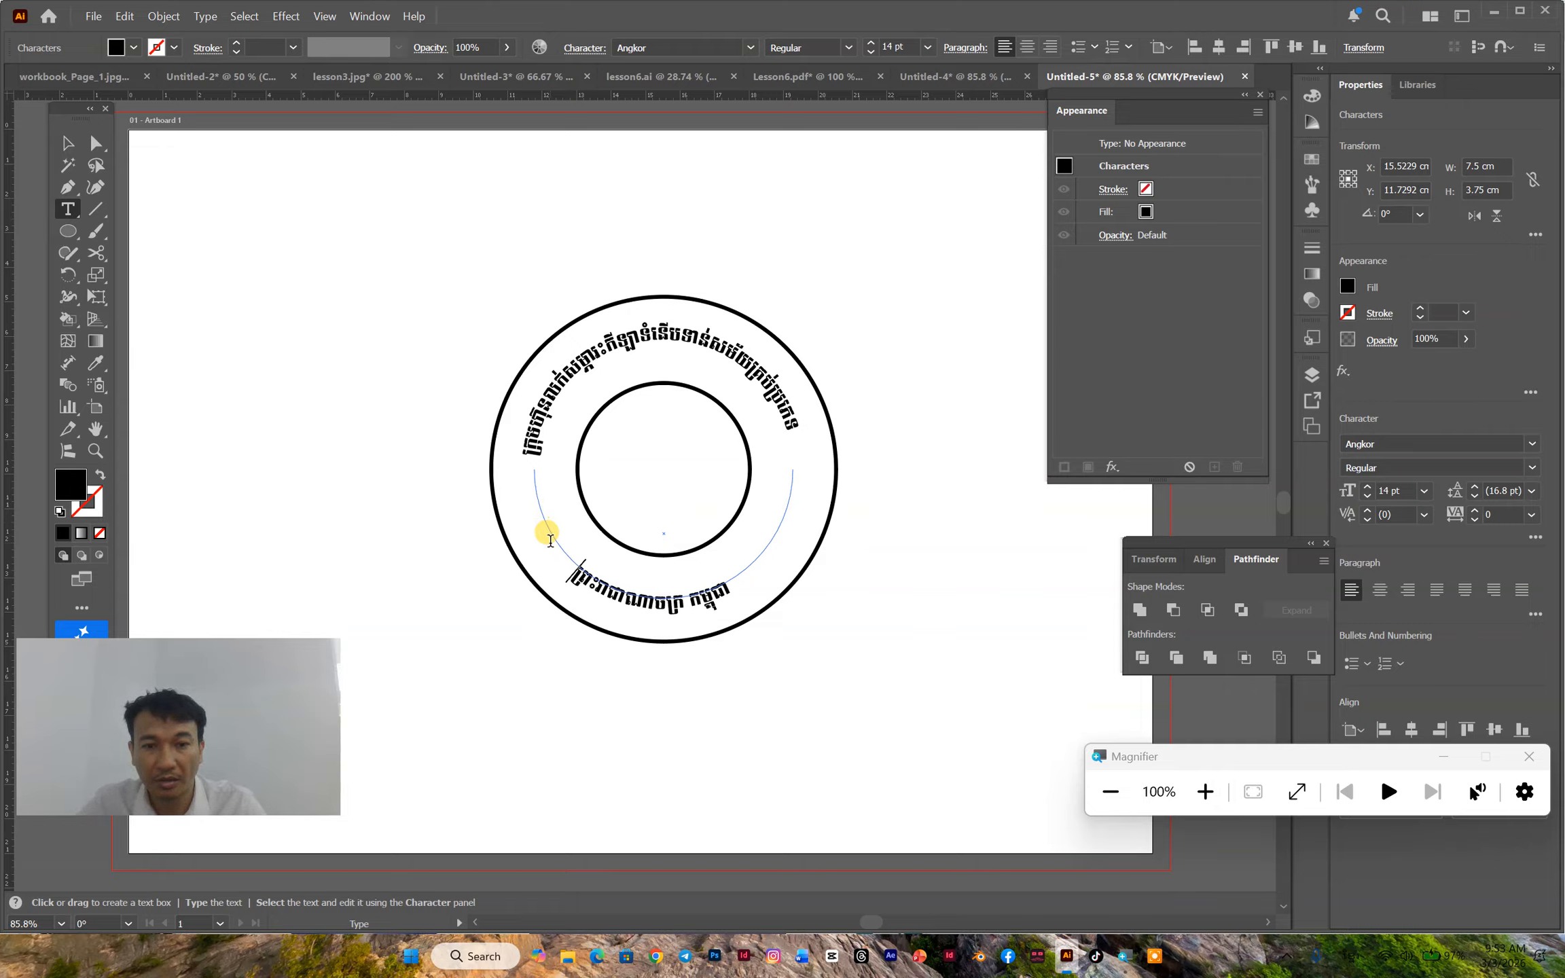
- Shift the lower arc's text with leading spaces until it sits centred at the bottom of the ring, and finish text editing
key("BackSpace")
key("BackSpace")
key("BackSpace")
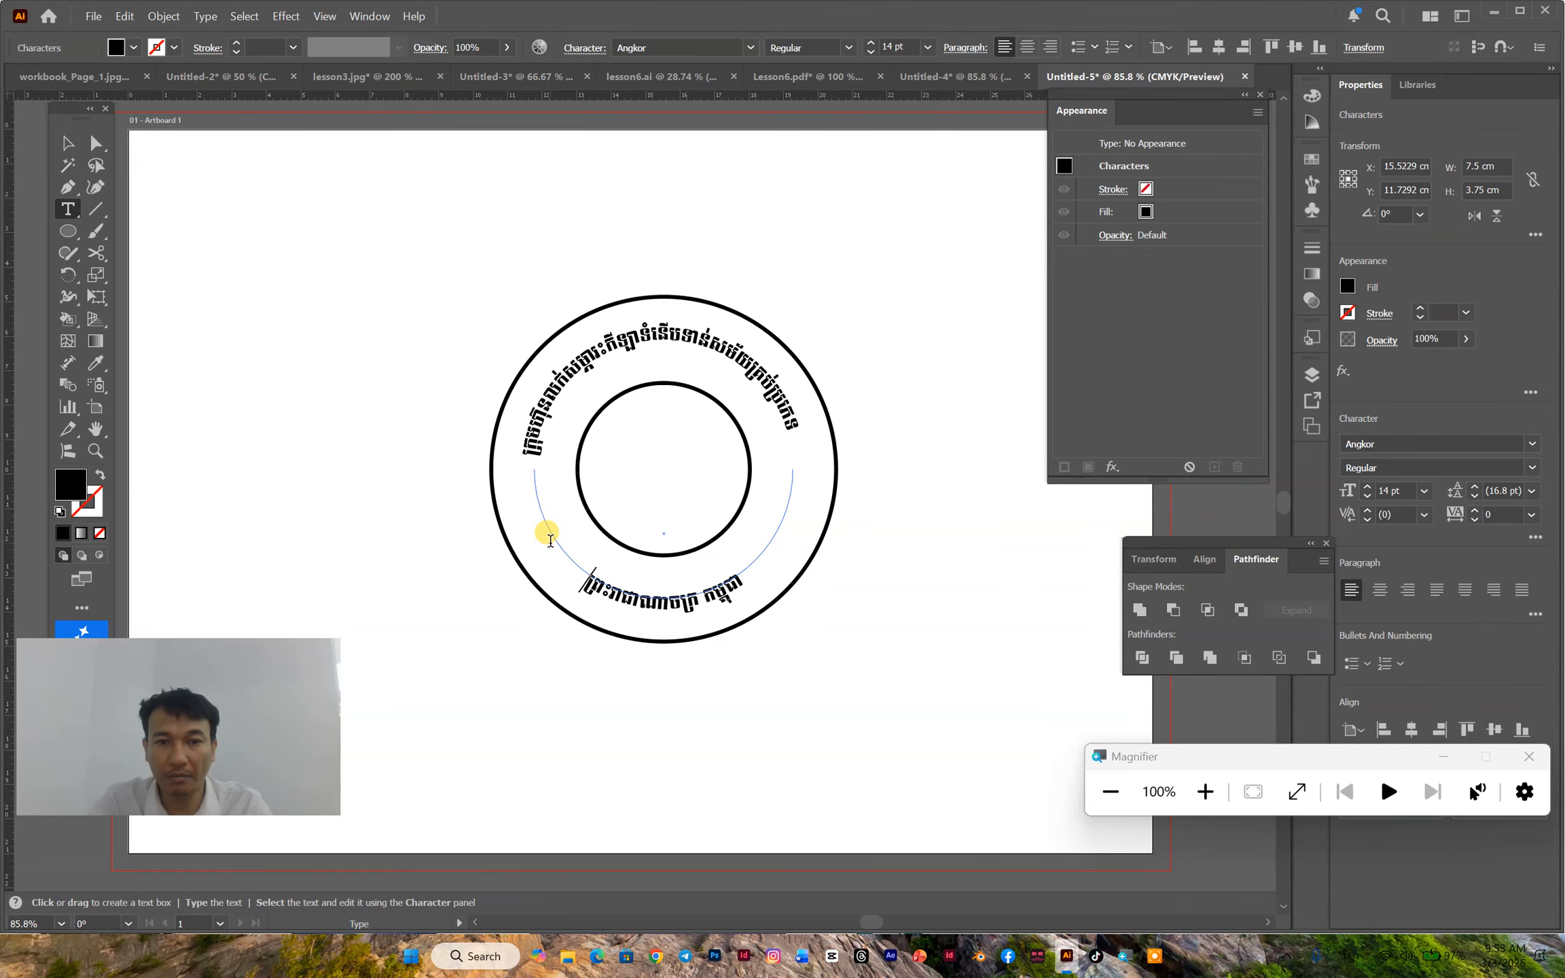
left_click(67, 143)
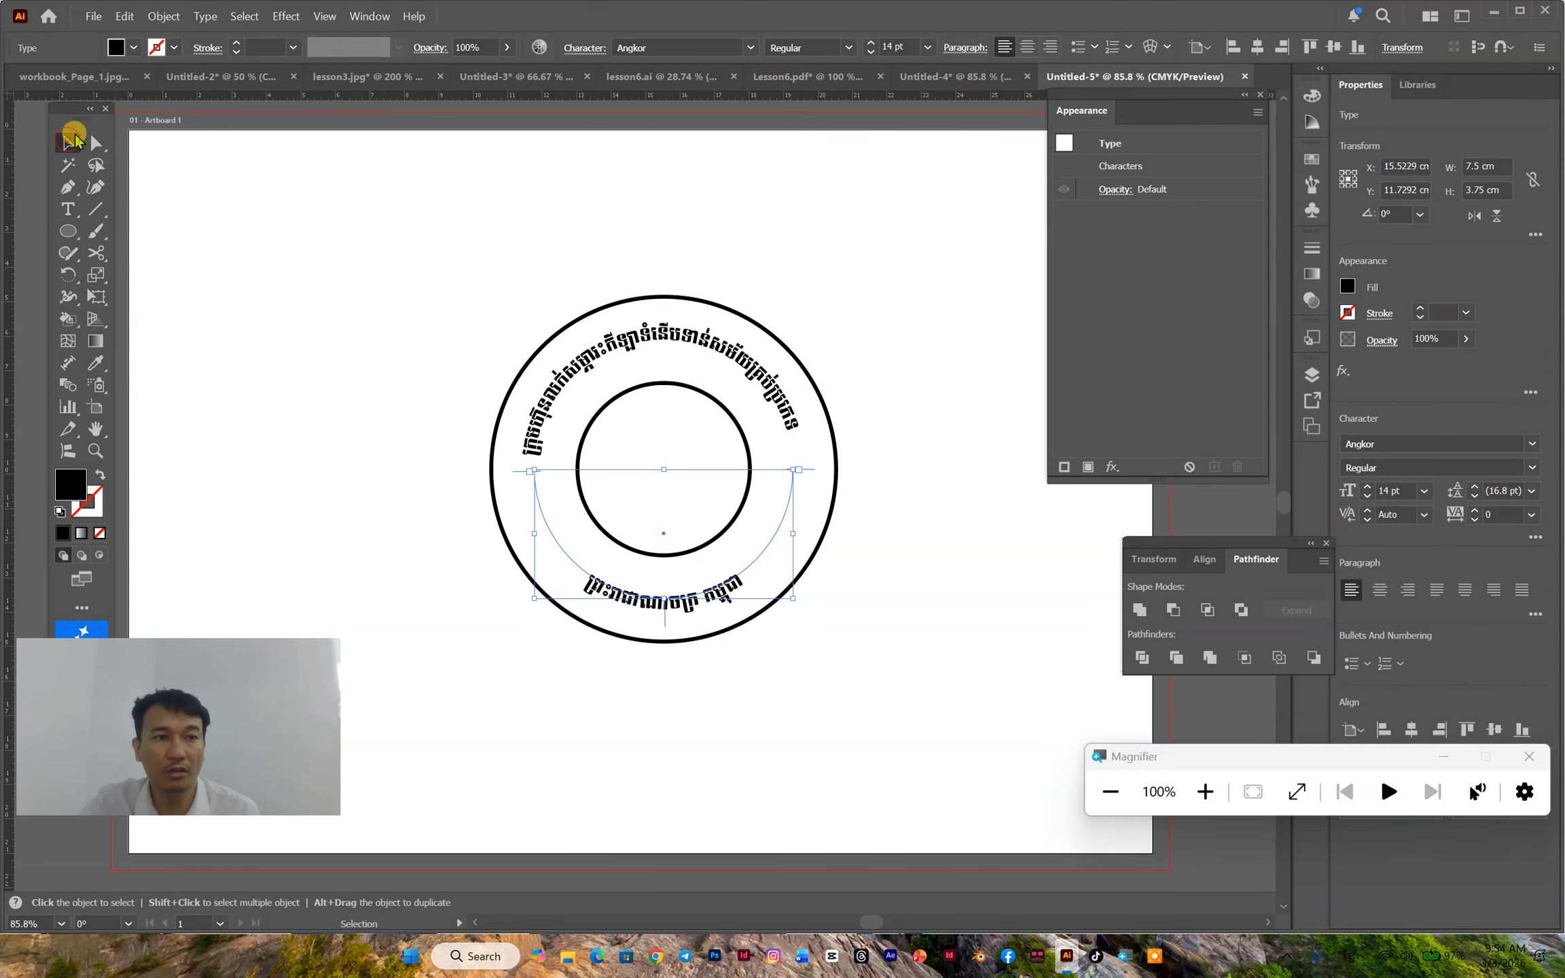
- Place the image Sport_balls.svg.png inside the inner circle, about 3.63 cm wide and high, centred on the circles
left_click(92, 17)
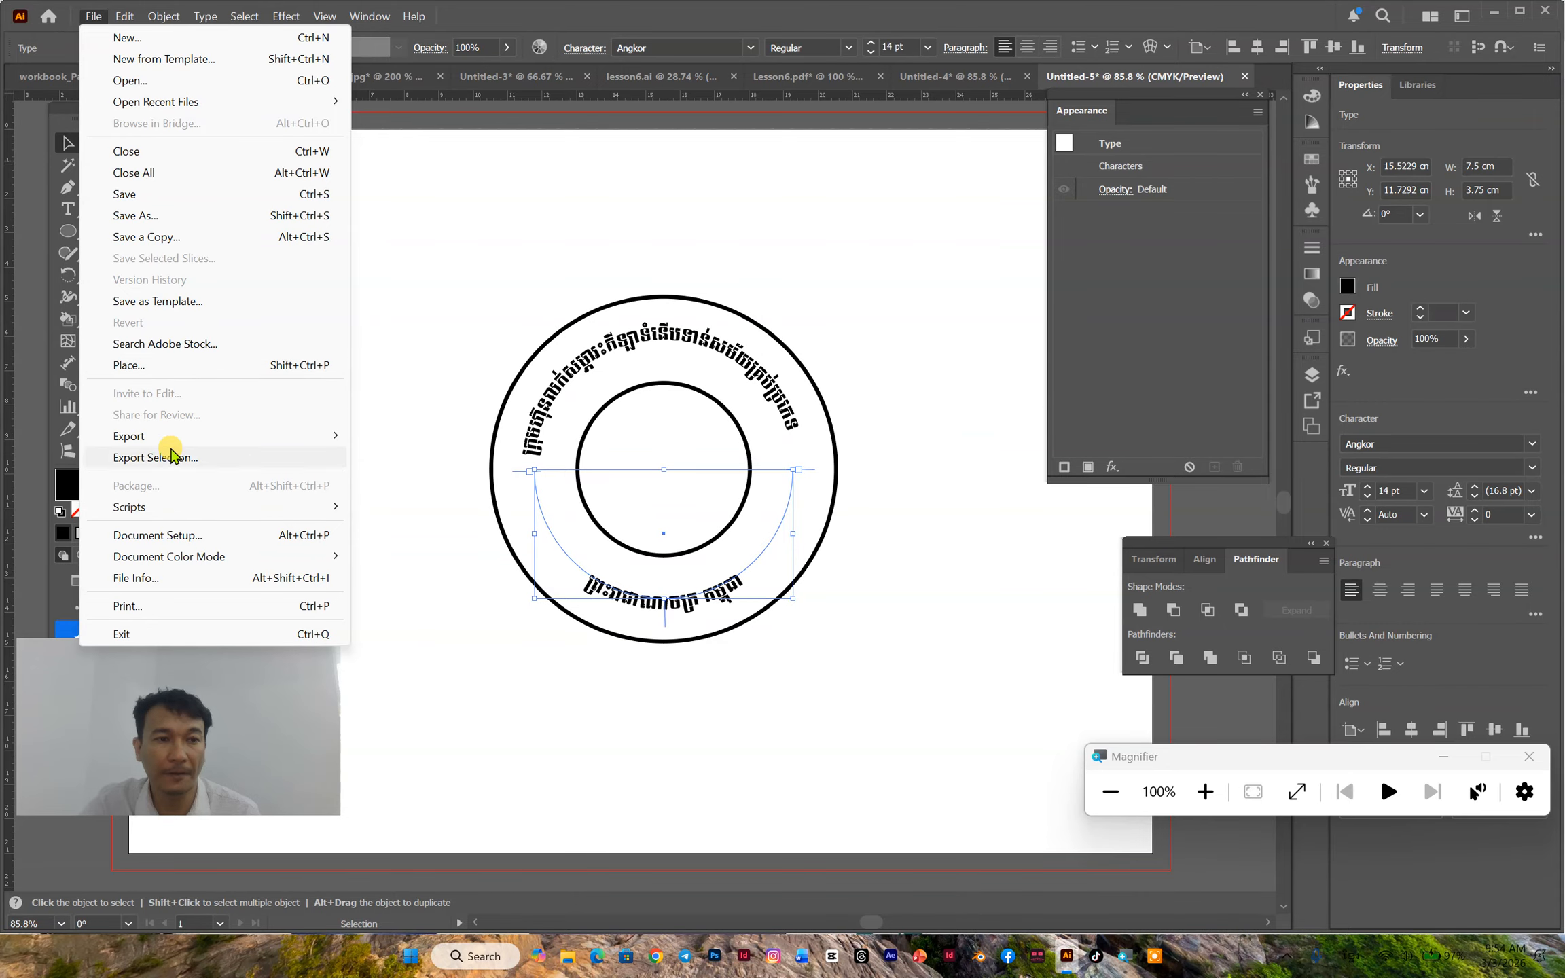
left_click(129, 365)
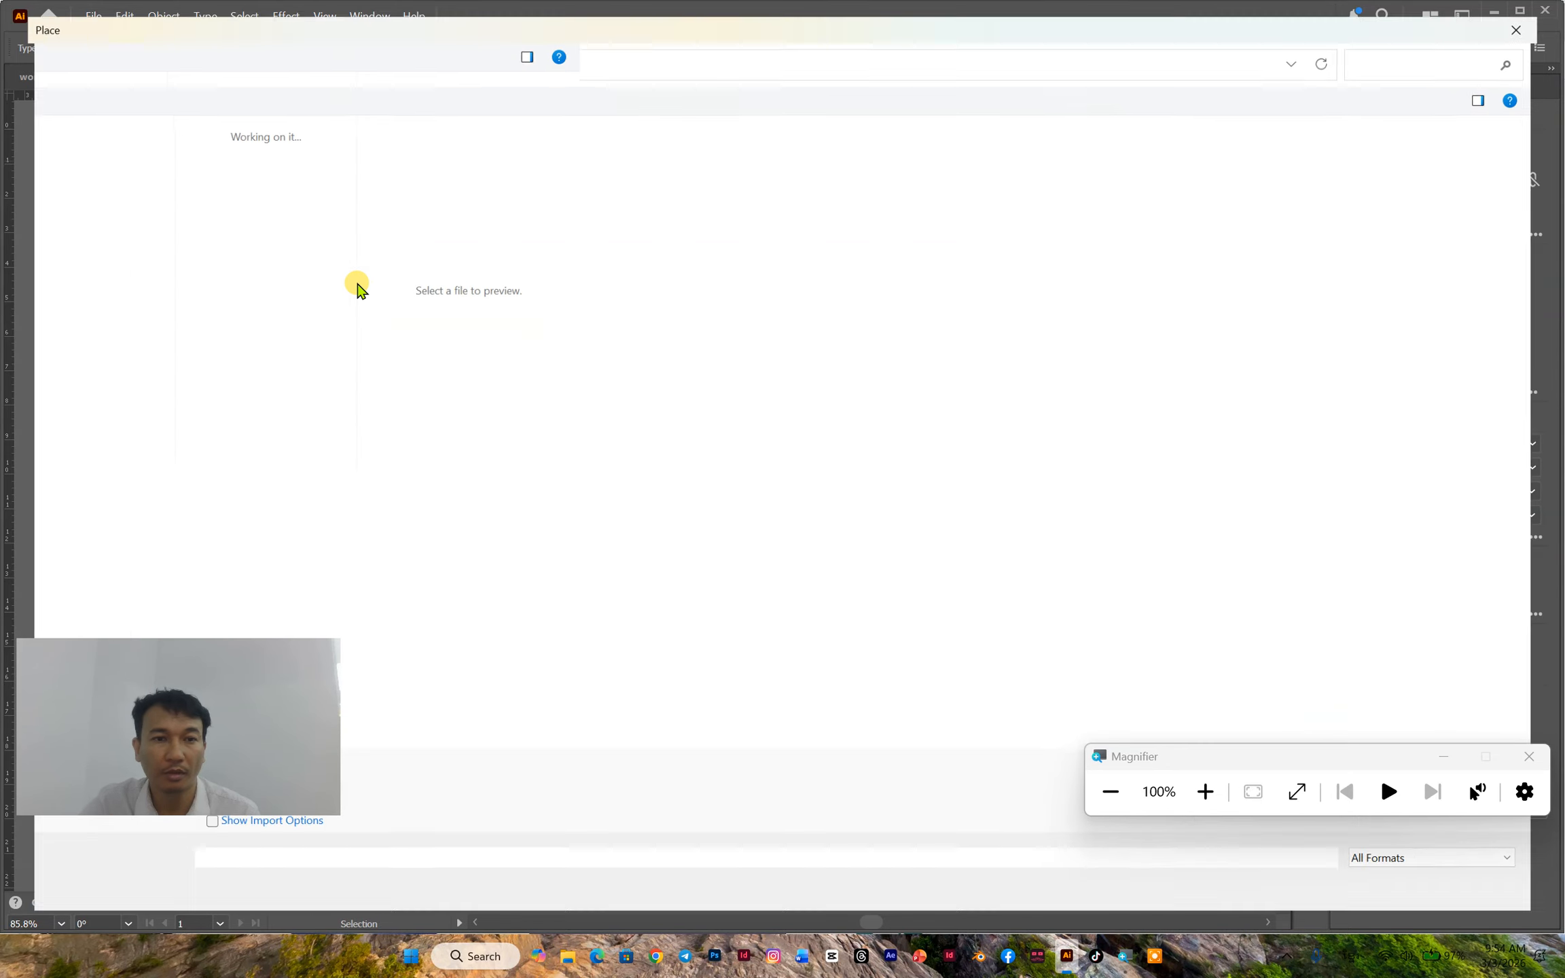
double_click(229, 195)
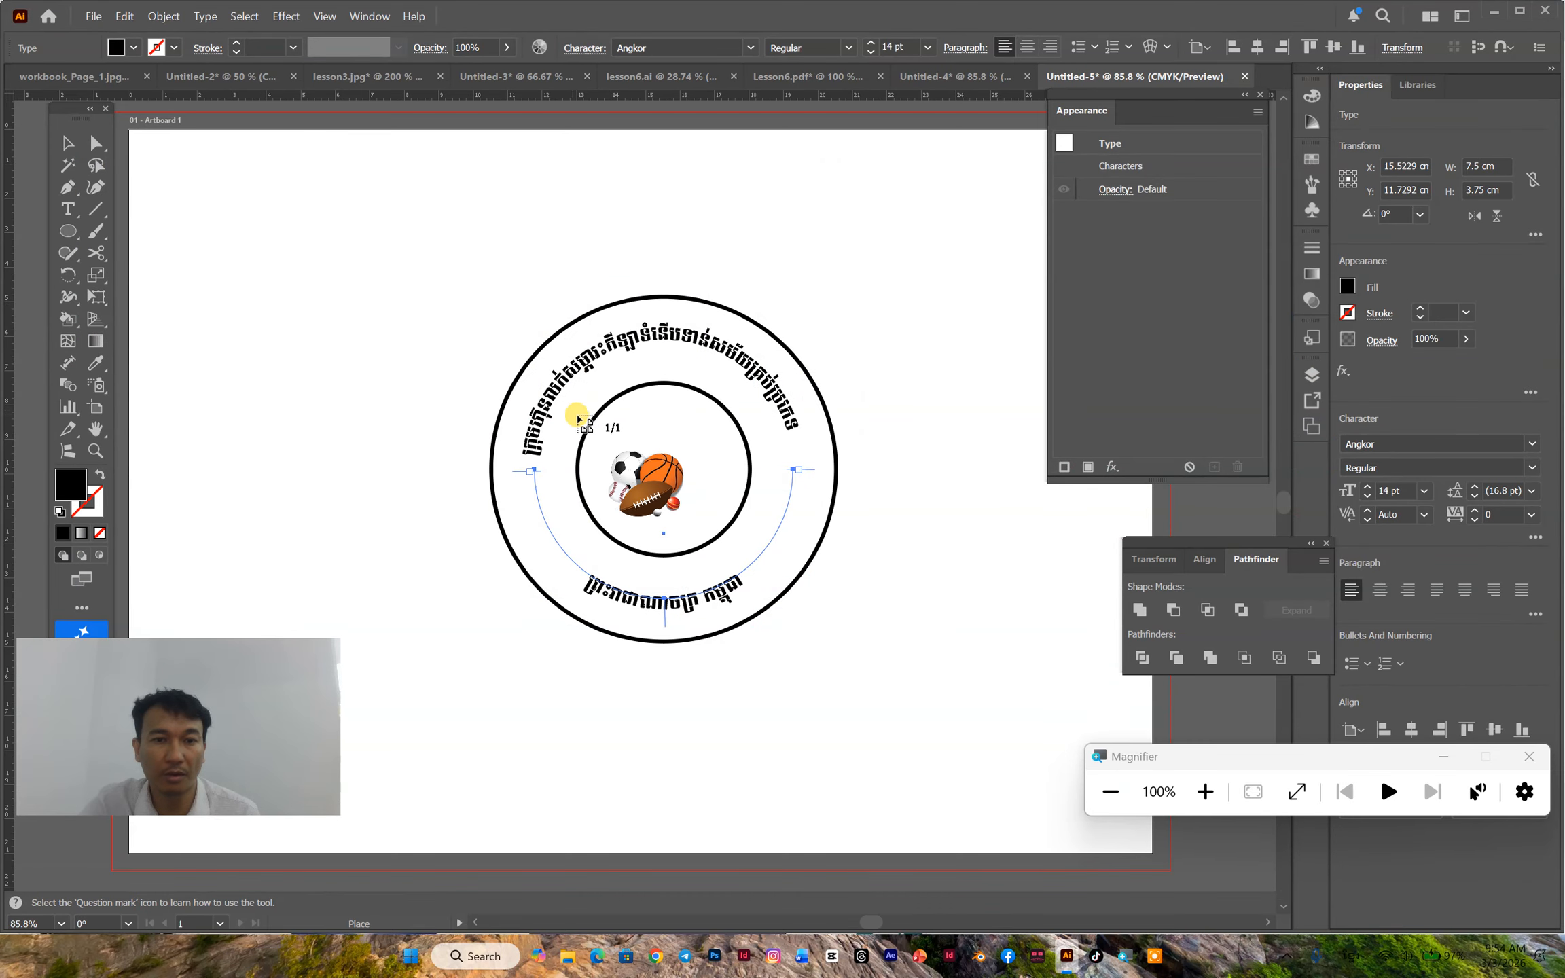
left_click_drag(700, 524, 737, 554)
mouse_move(697, 494)
left_mouse_down()
mouse_move(676, 497)
mouse_move(684, 487)
left_mouse_up()
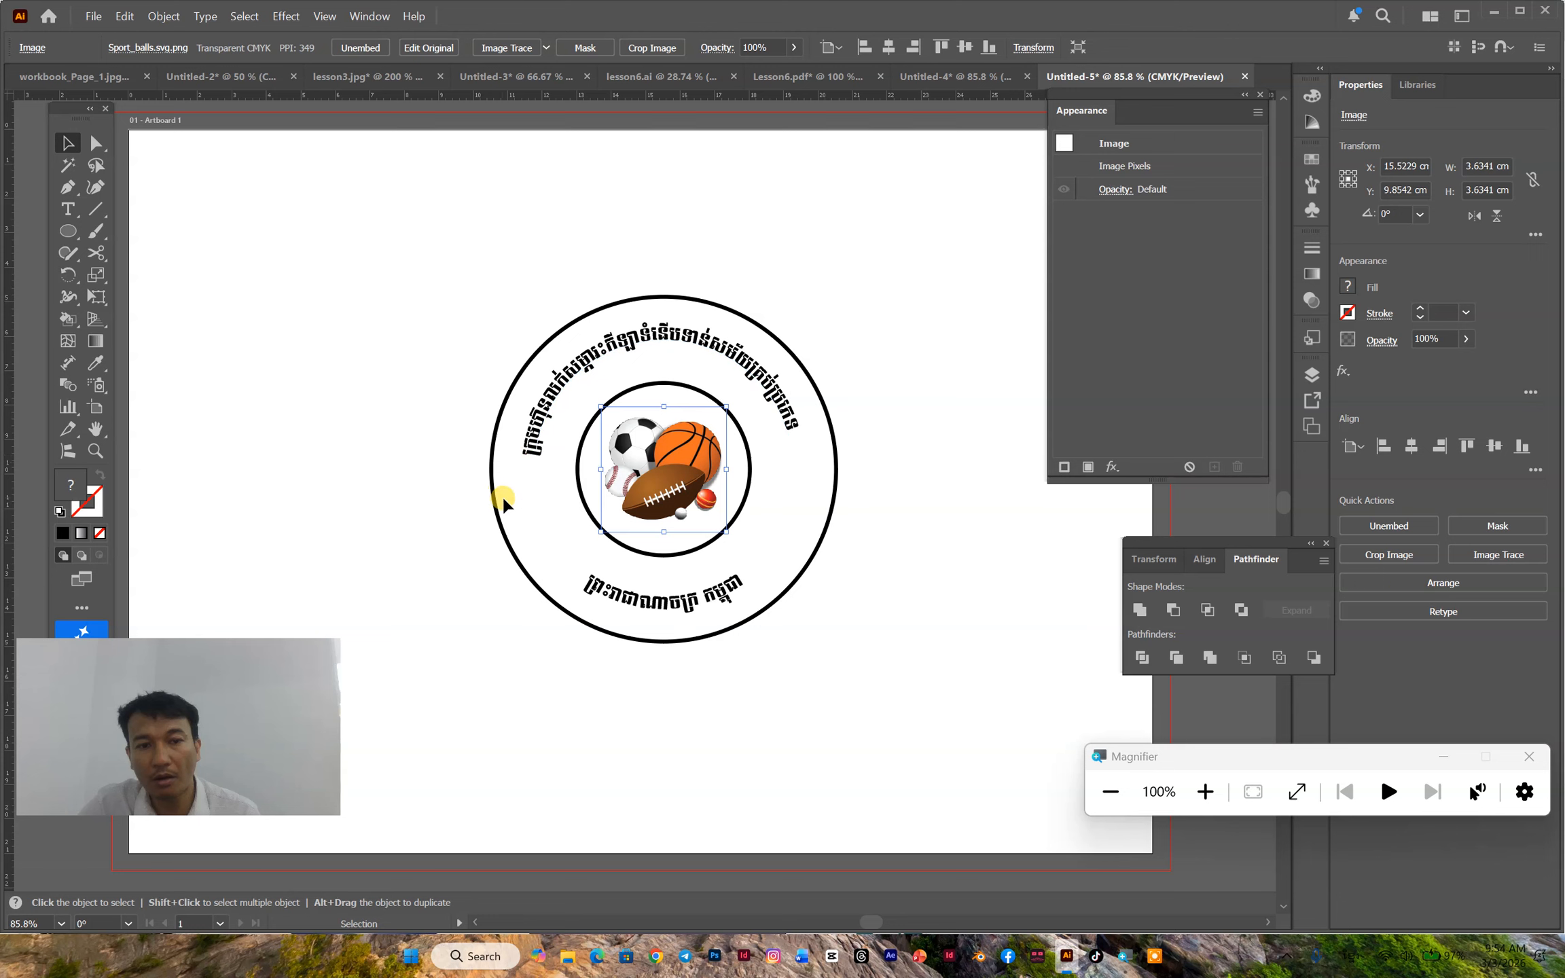
- Create a copy of the outer circle scaled uniformly to 105%
left_click(700, 300)
right_click(647, 305)
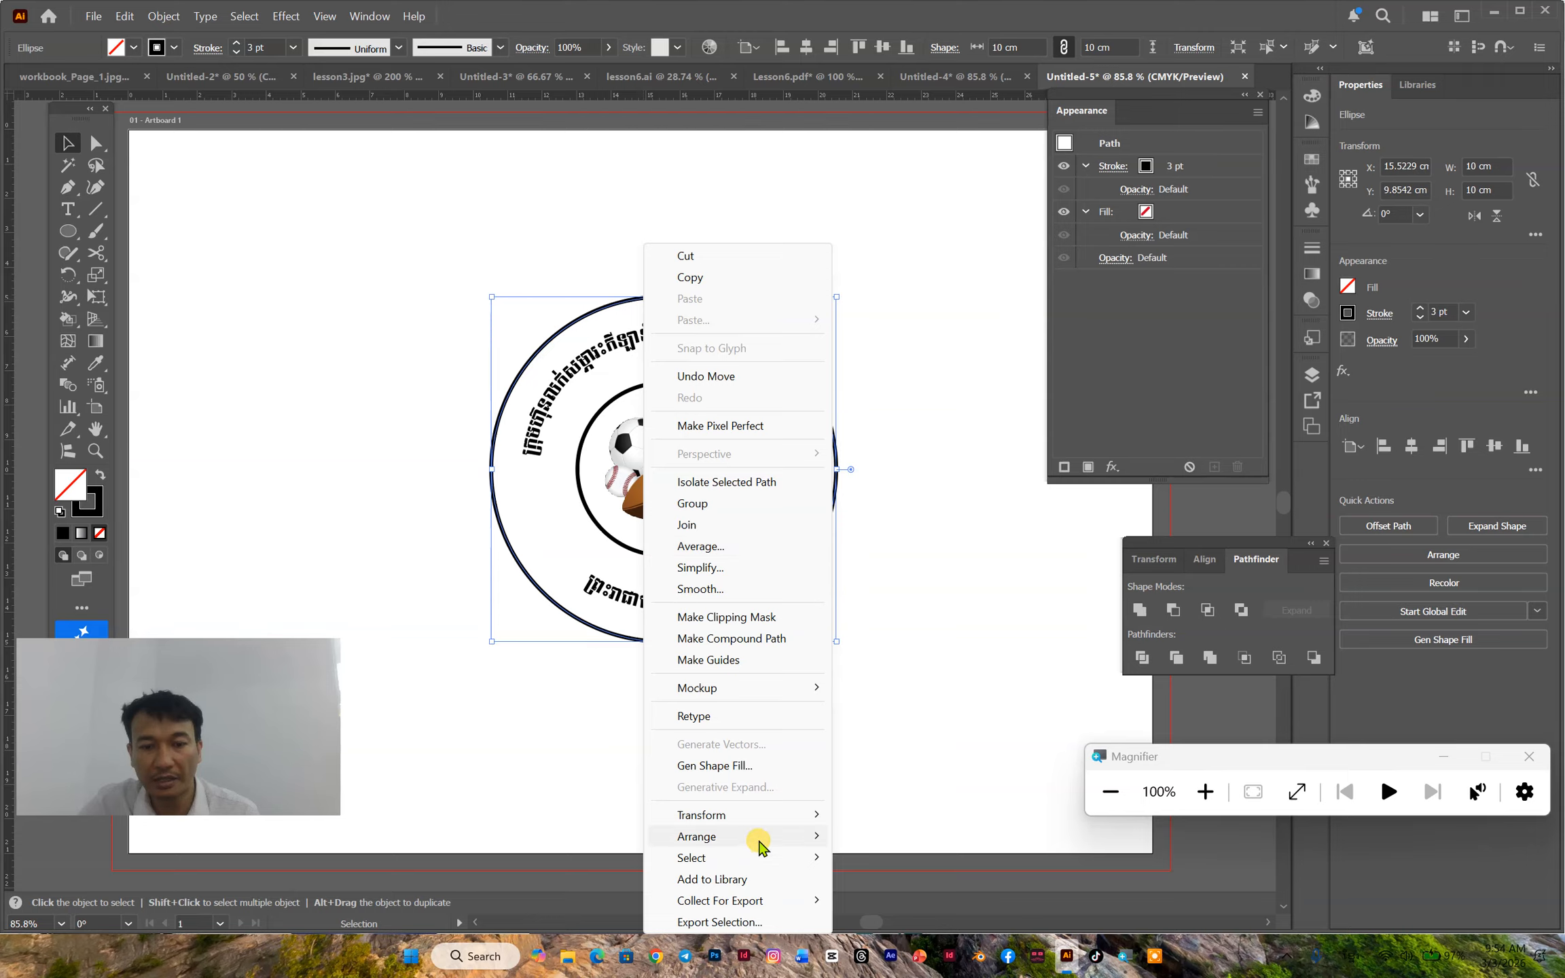
mouse_move(755, 838)
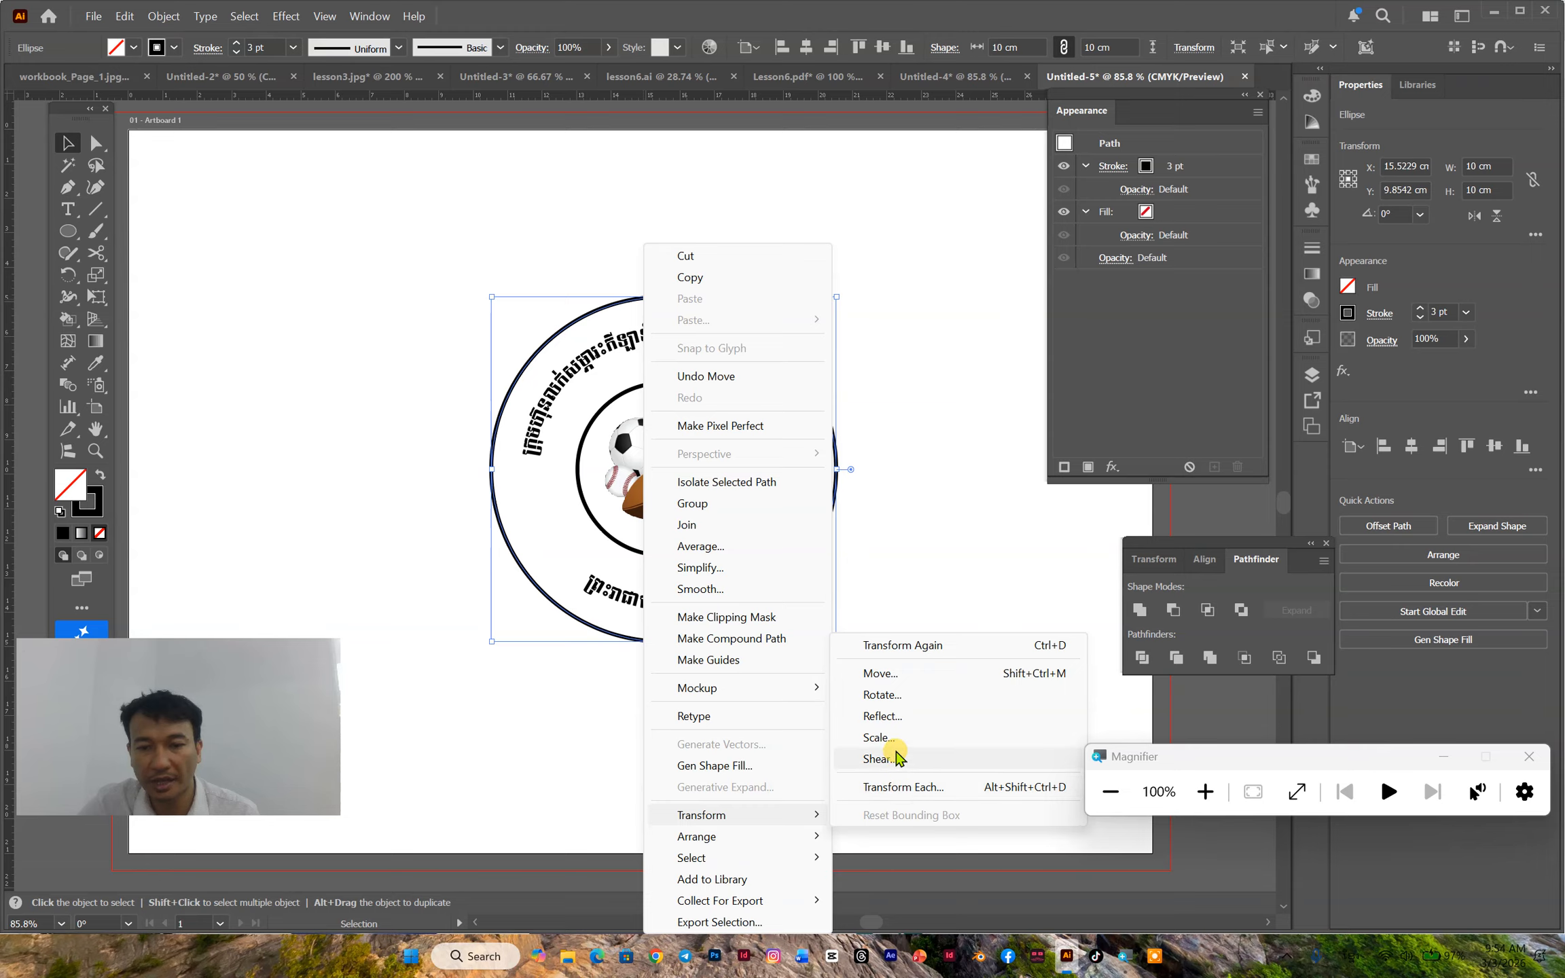
left_click(895, 739)
scroll(751, 347, "up", 14)
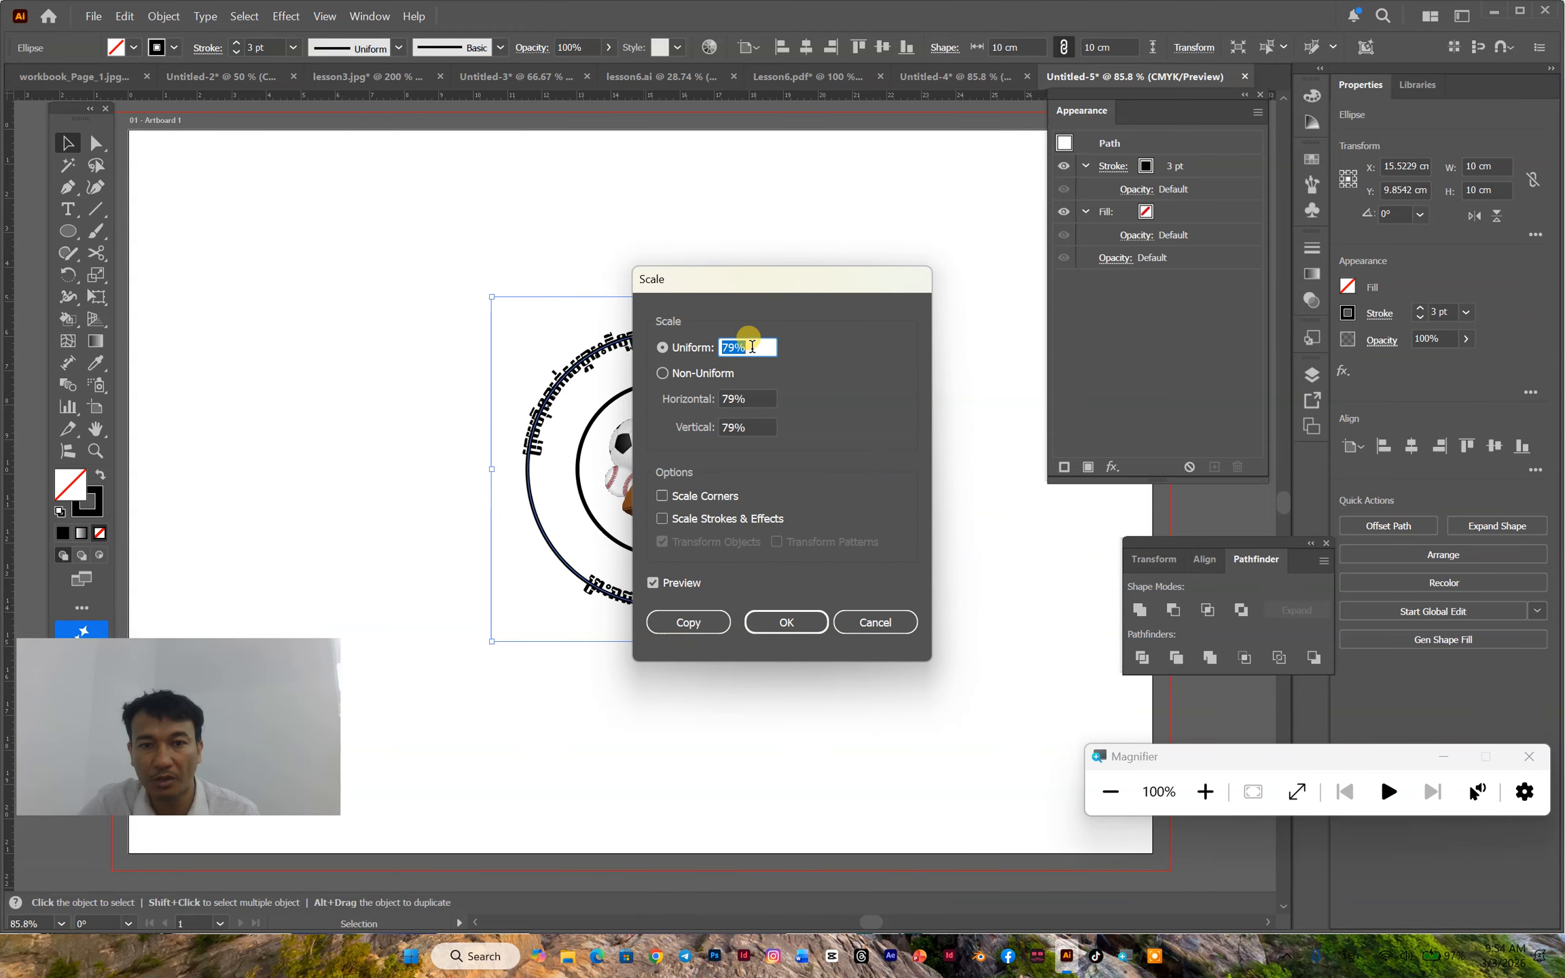
scroll(752, 347, "up", 15)
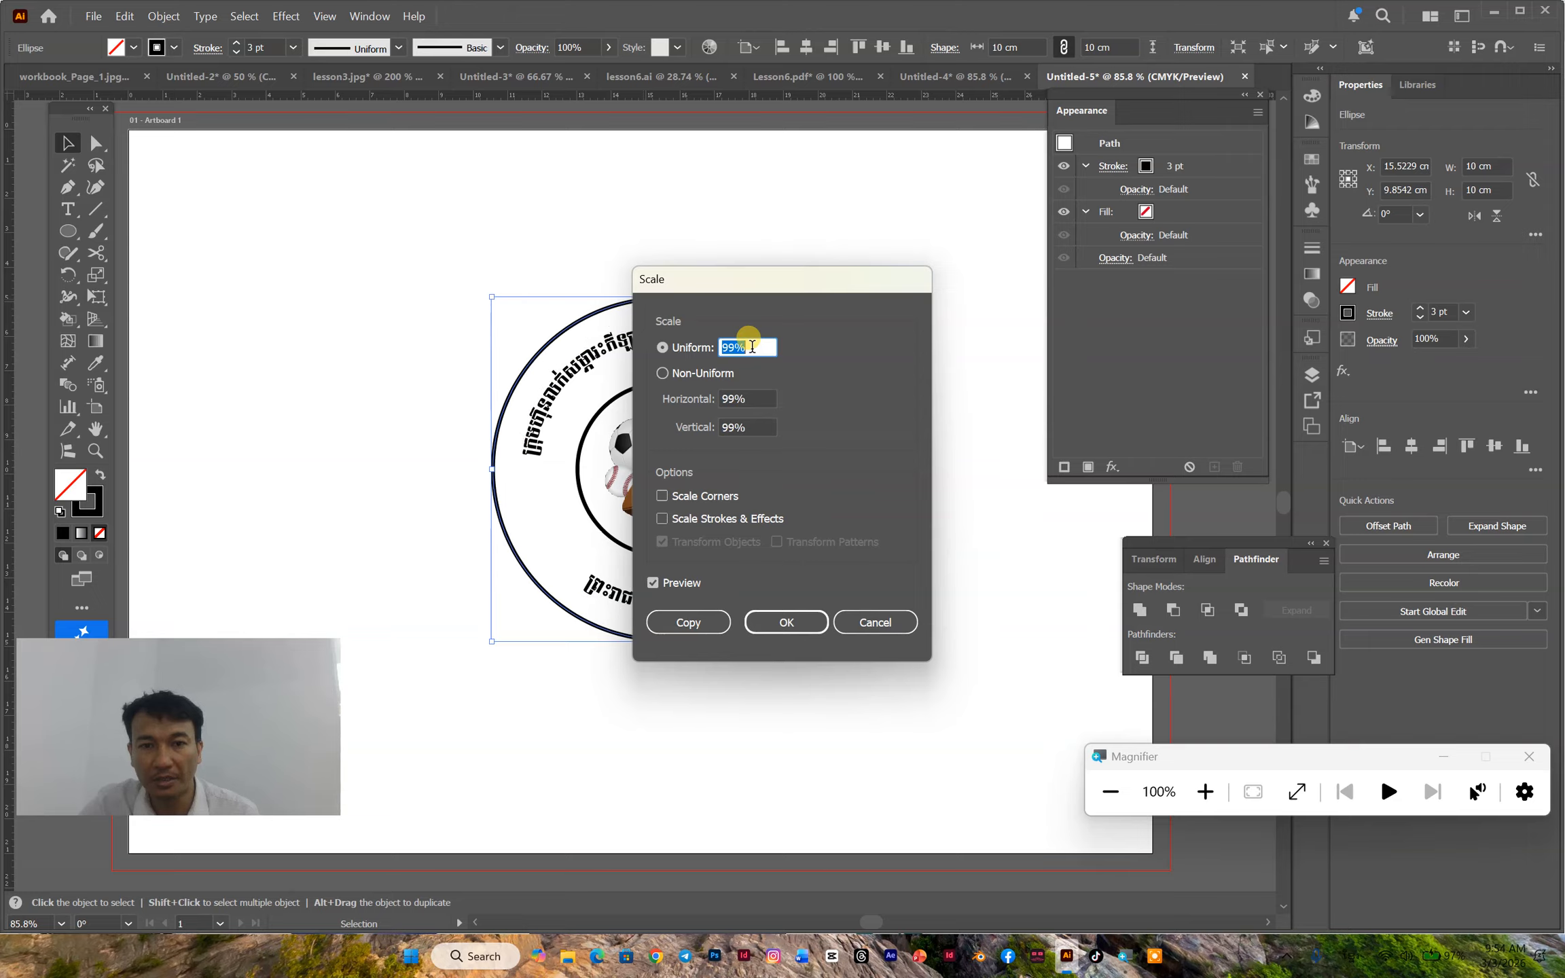
scroll(752, 347, "up", 1)
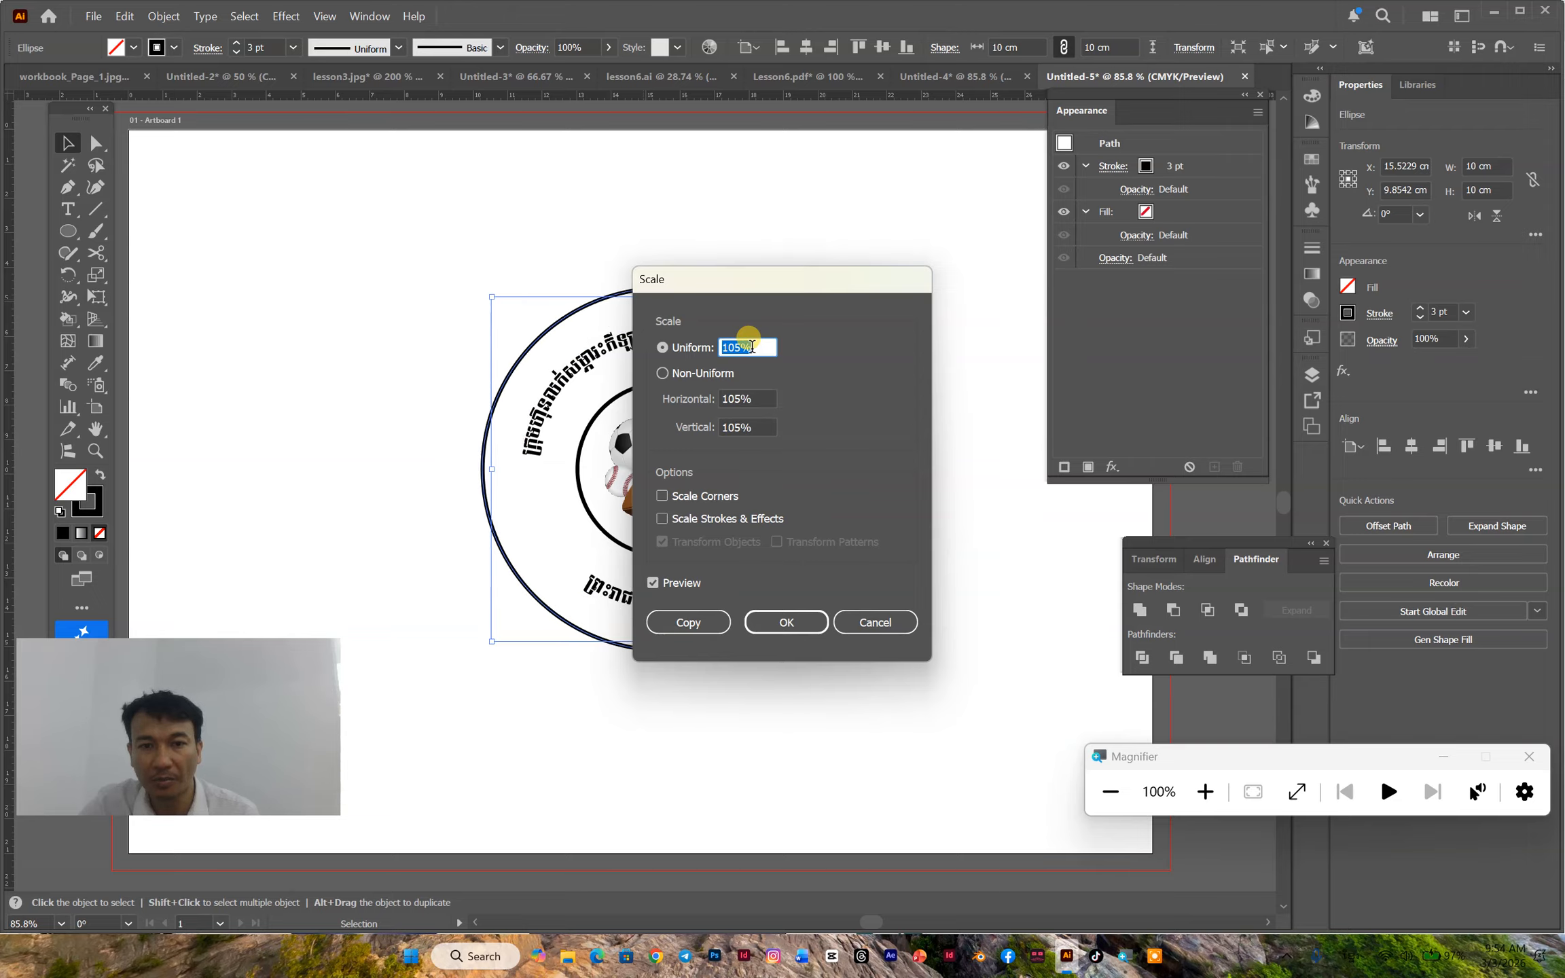
left_click(688, 622)
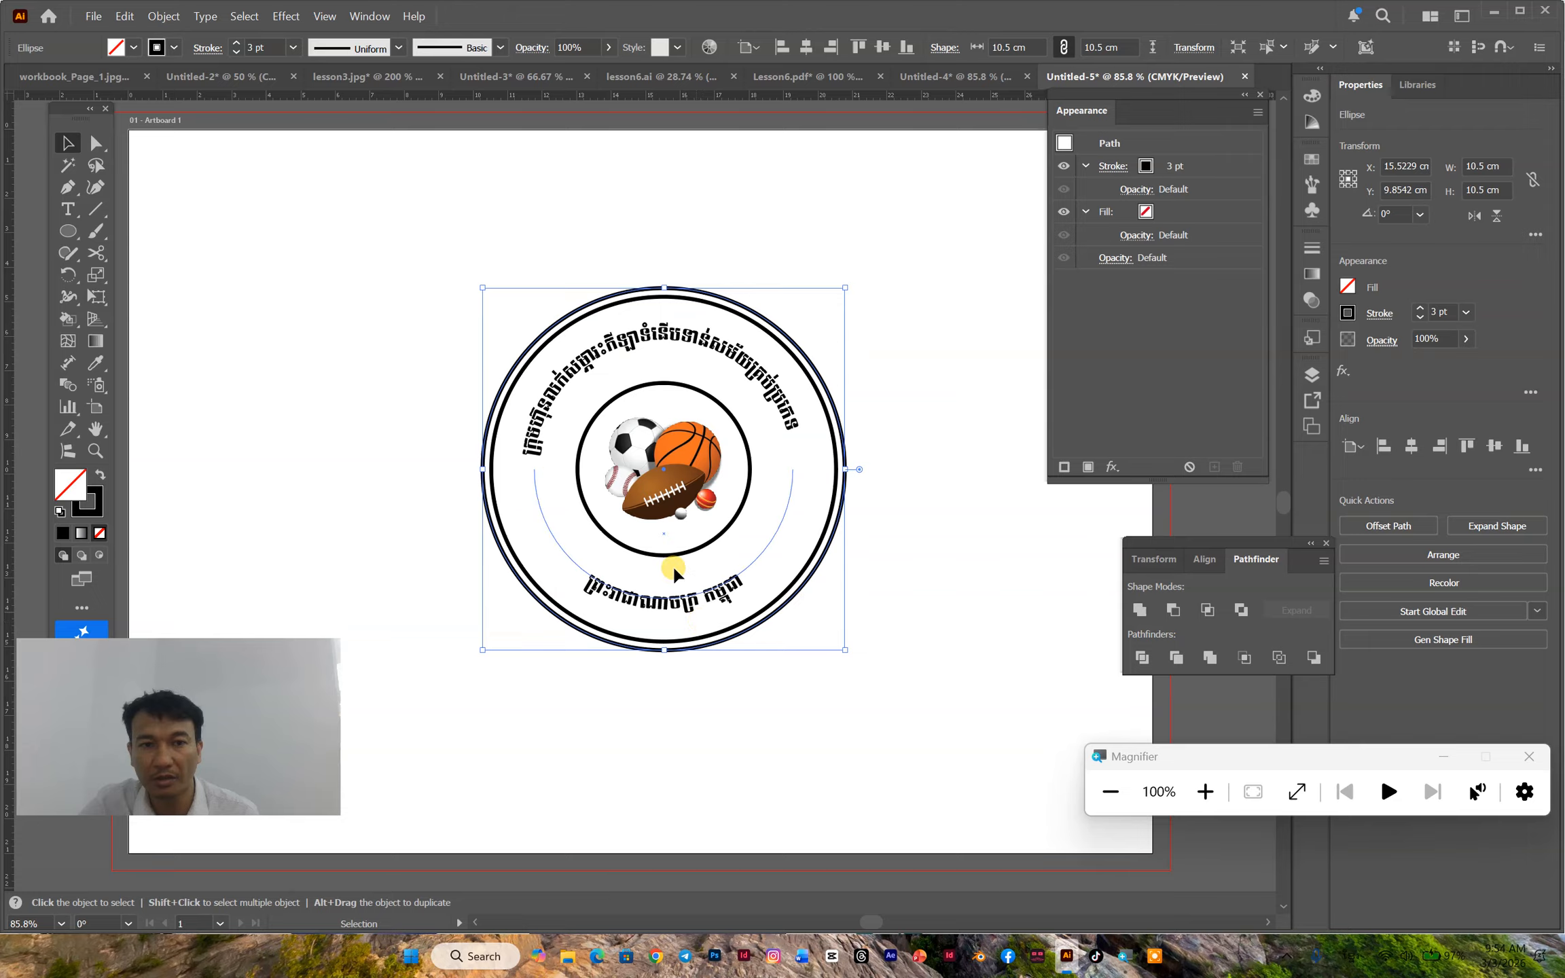
- Fill the outermost 10.5 cm circle with light green and remove its stroke
left_click(157, 48)
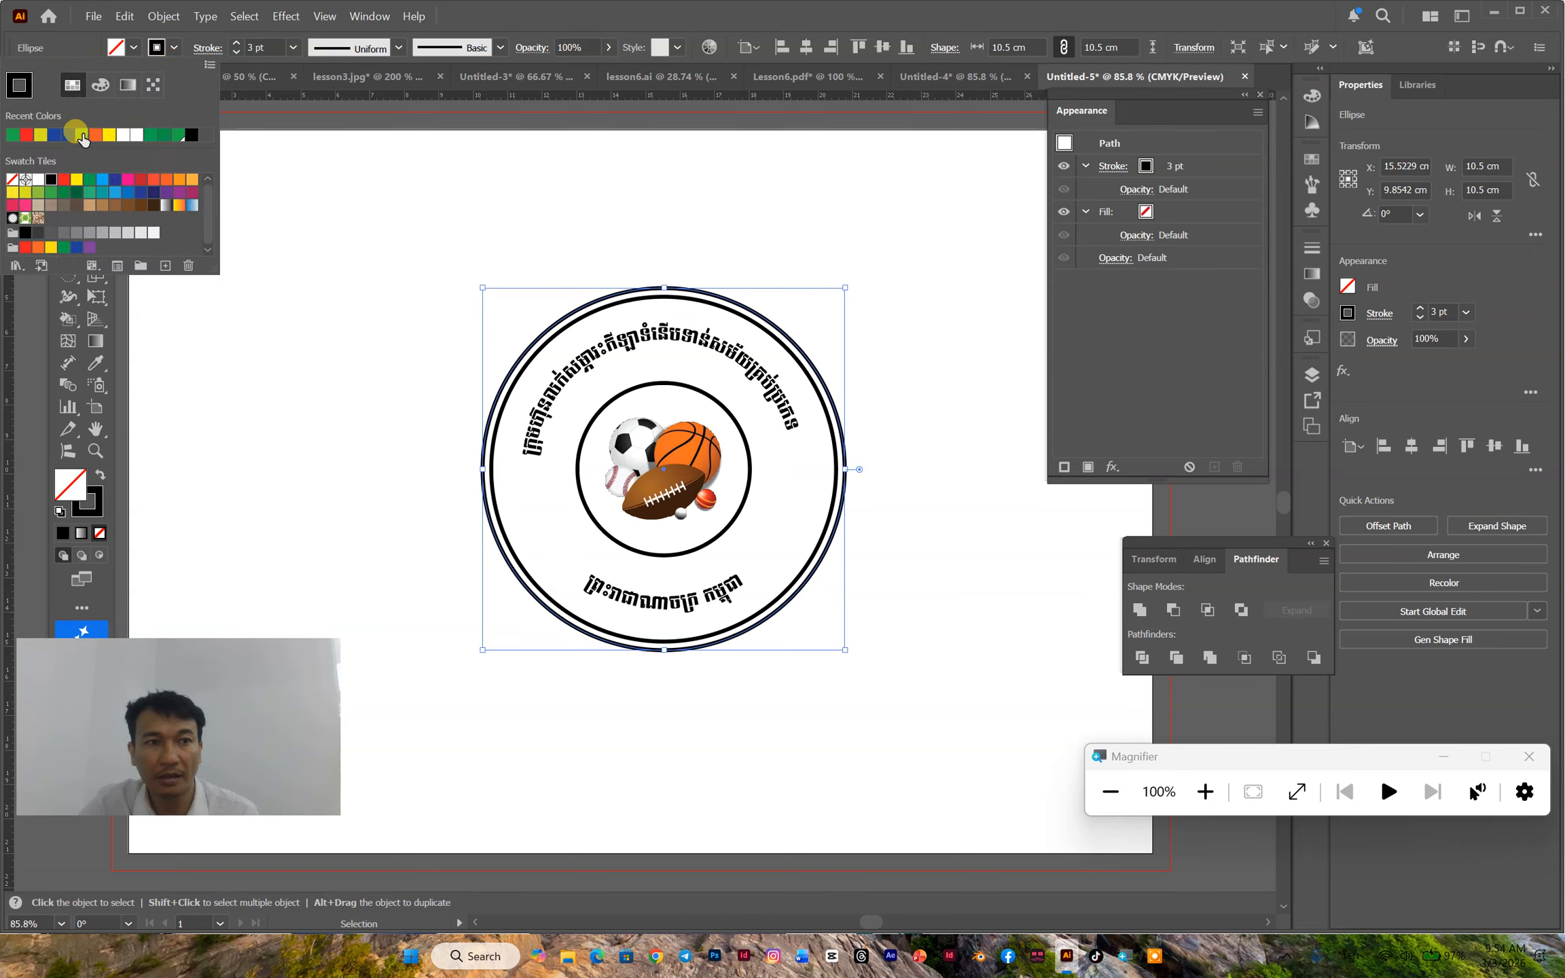
left_click(116, 47)
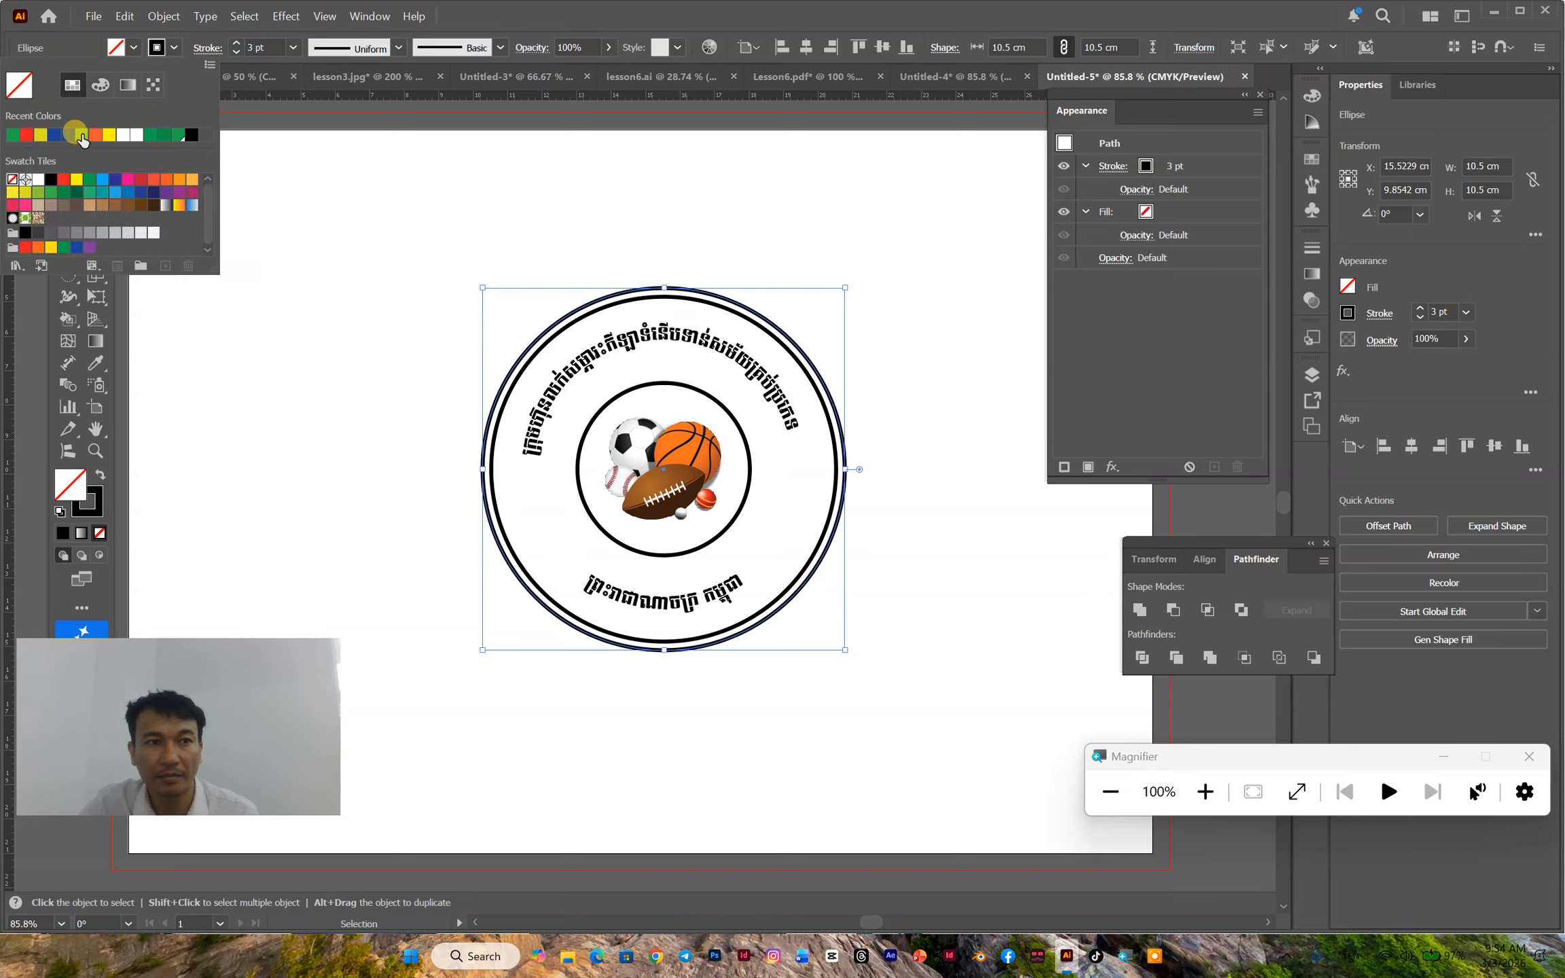
left_click(80, 137)
left_click(158, 47)
left_click(12, 180)
- Send the green circle to the back of the stacking order and deselect it
right_click(686, 496)
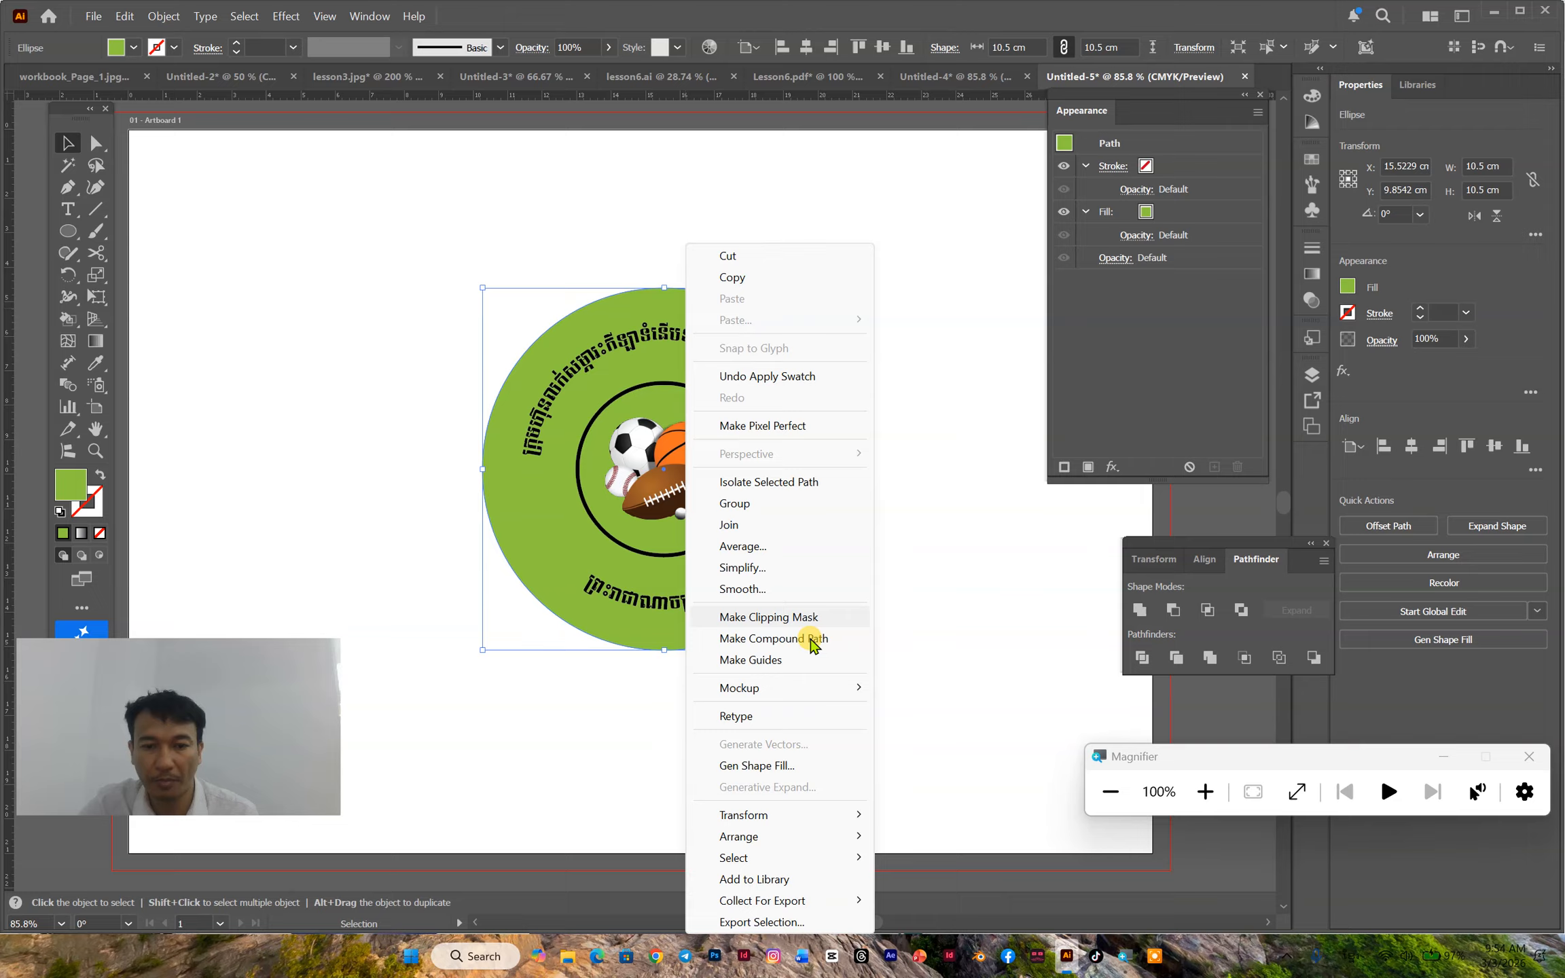
mouse_move(781, 837)
left_click(940, 900)
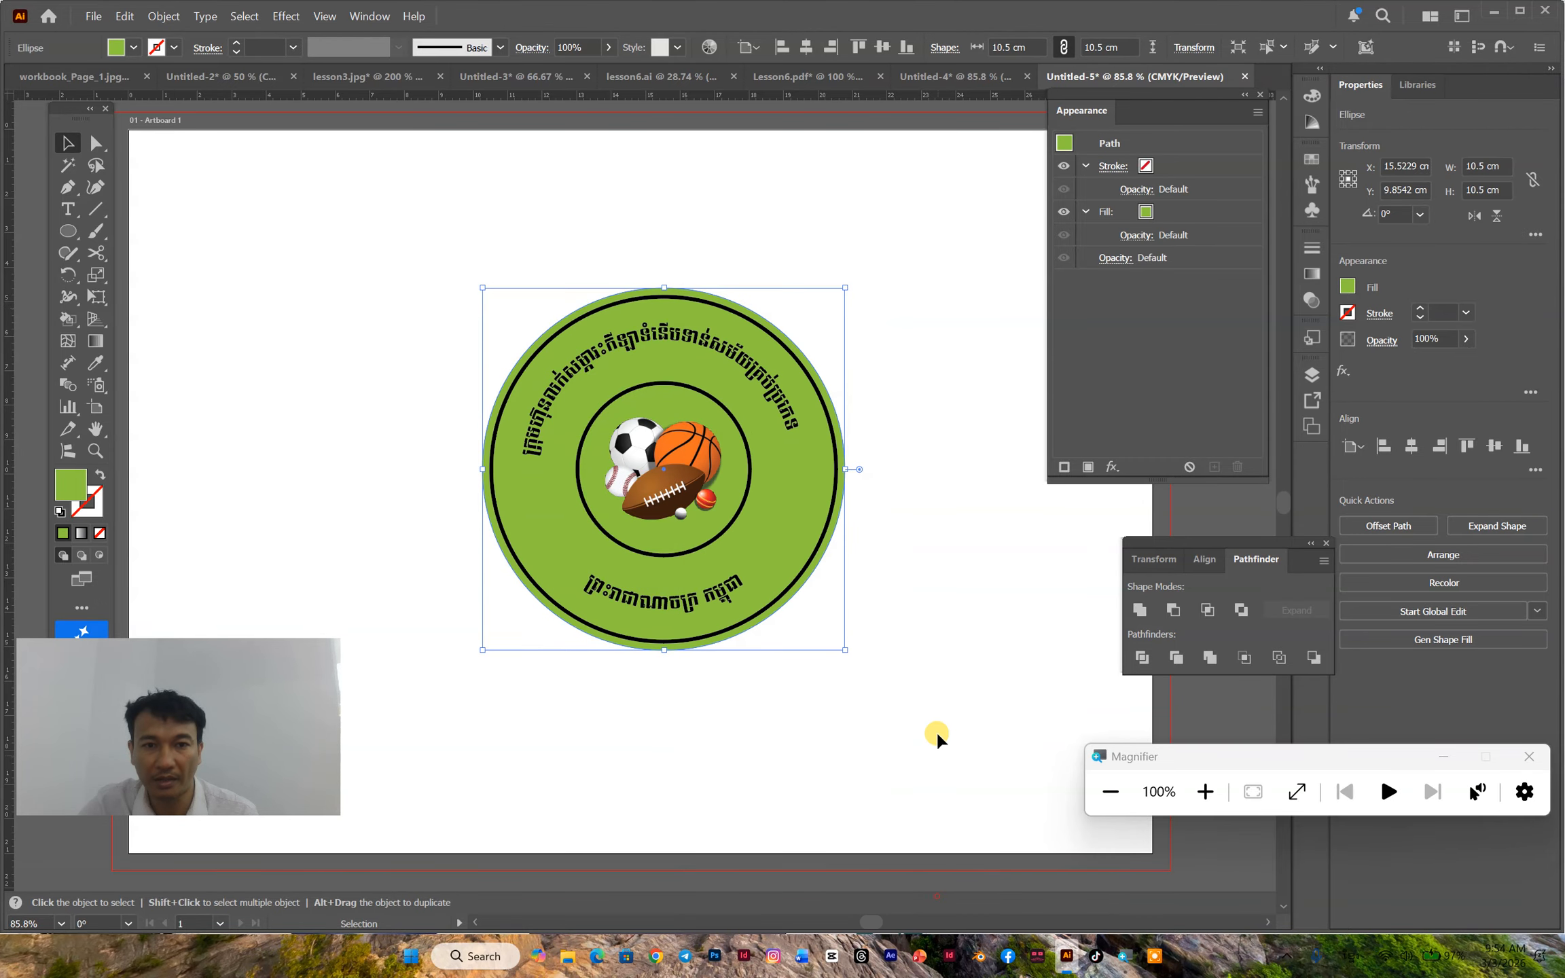
left_click(915, 551)
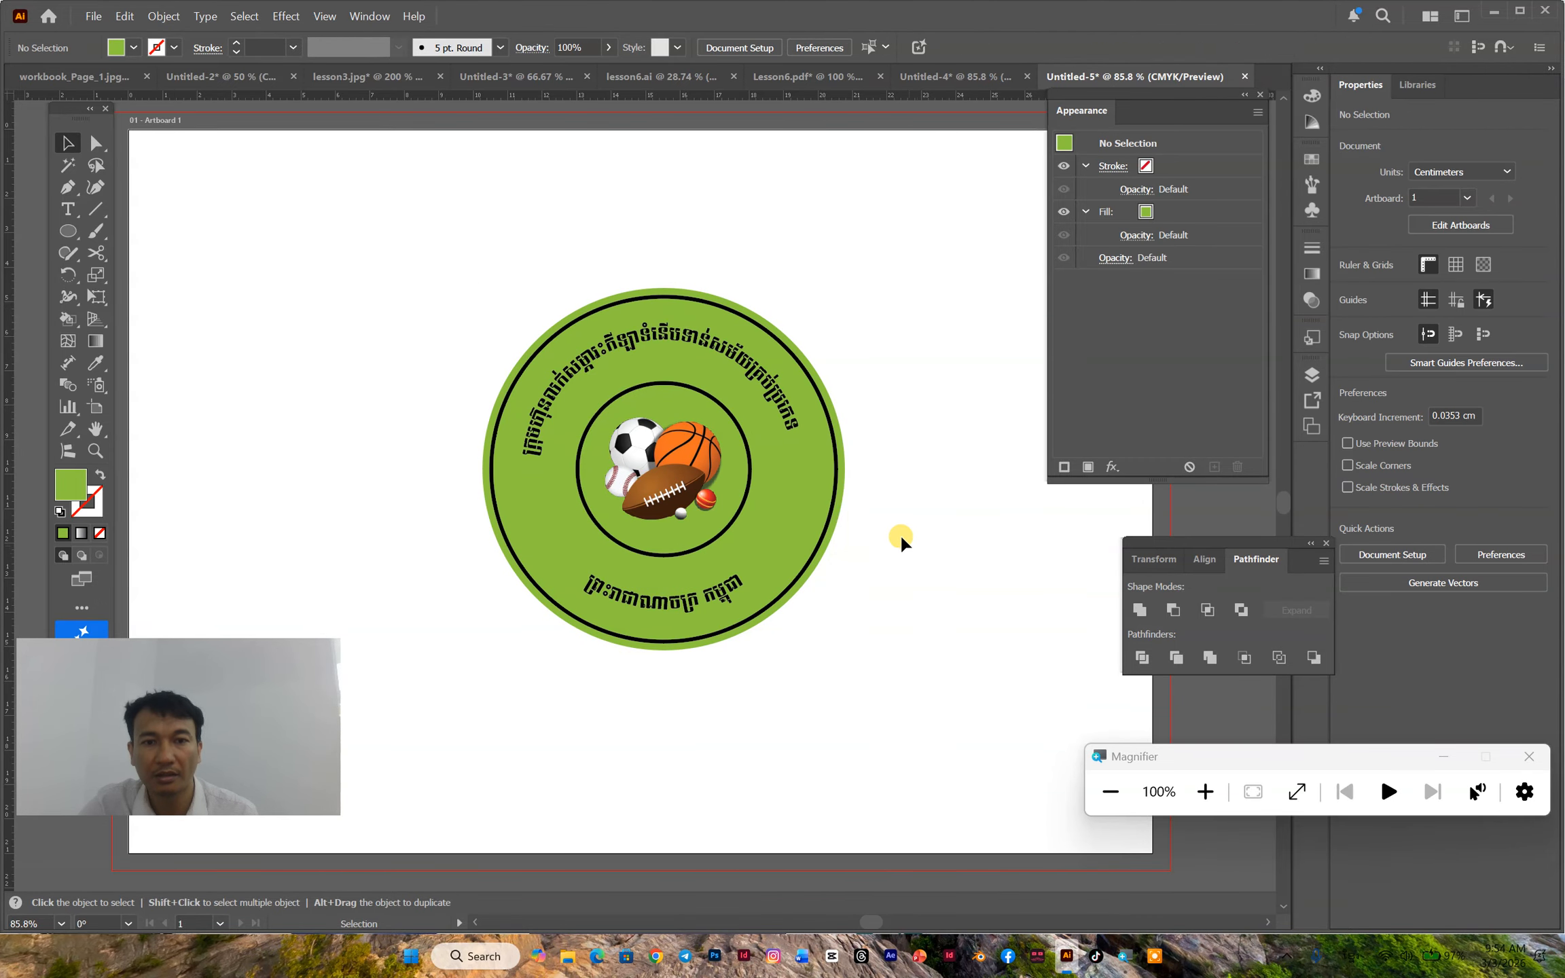
- Fill the inner circle around the sports balls with yellow, then clear the selection
left_click(750, 463)
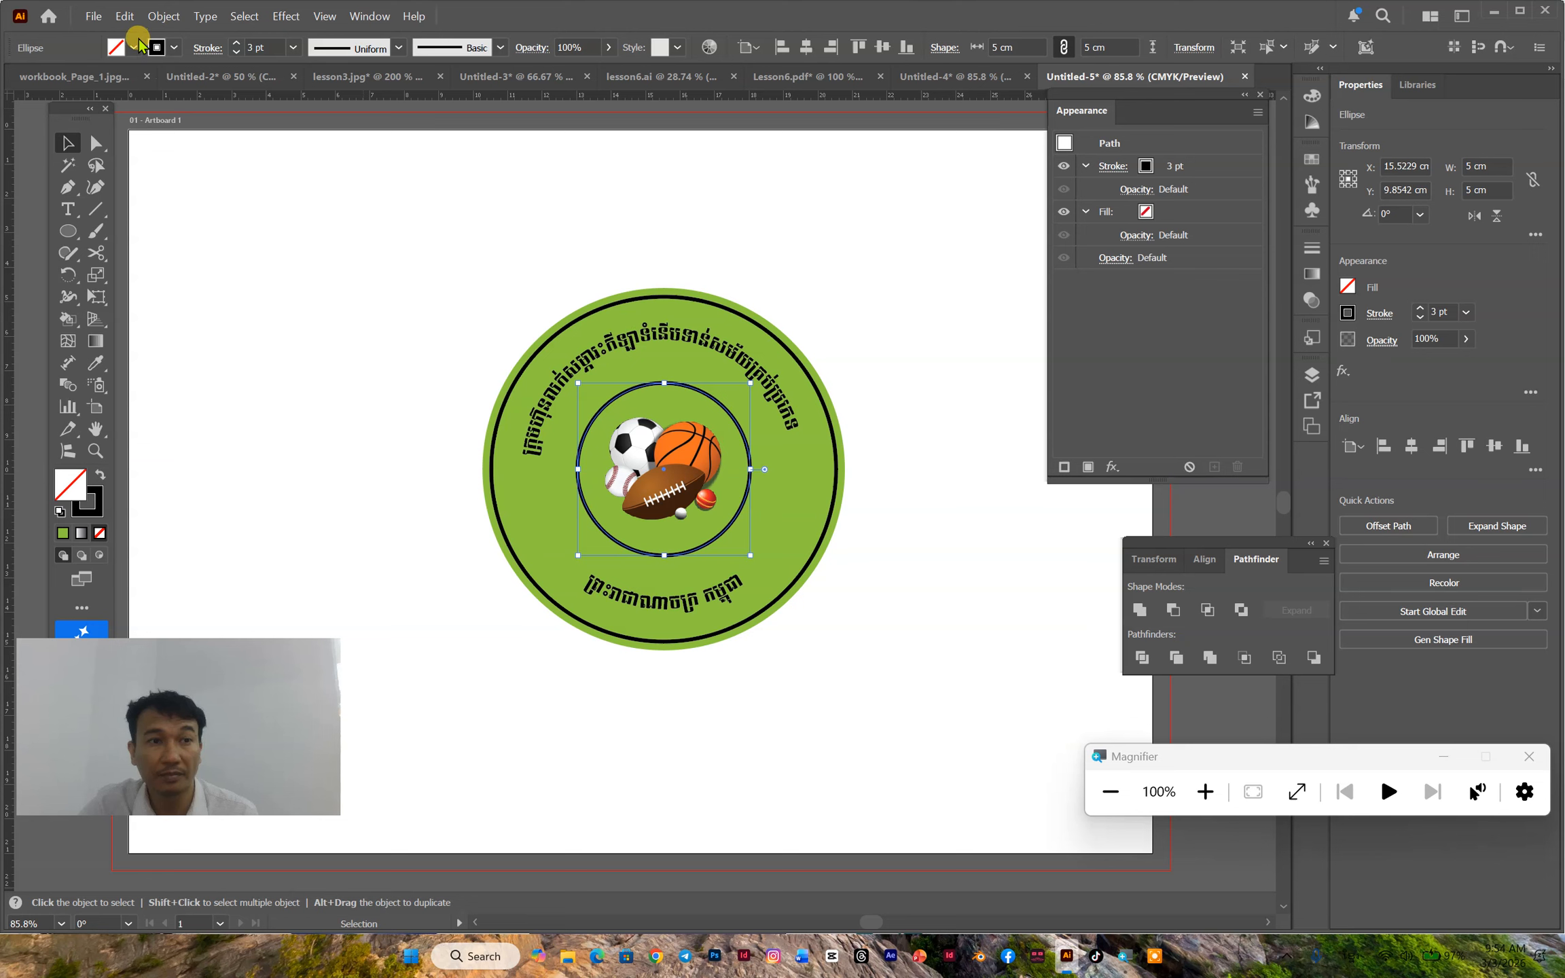
left_click(134, 48)
left_click(104, 137)
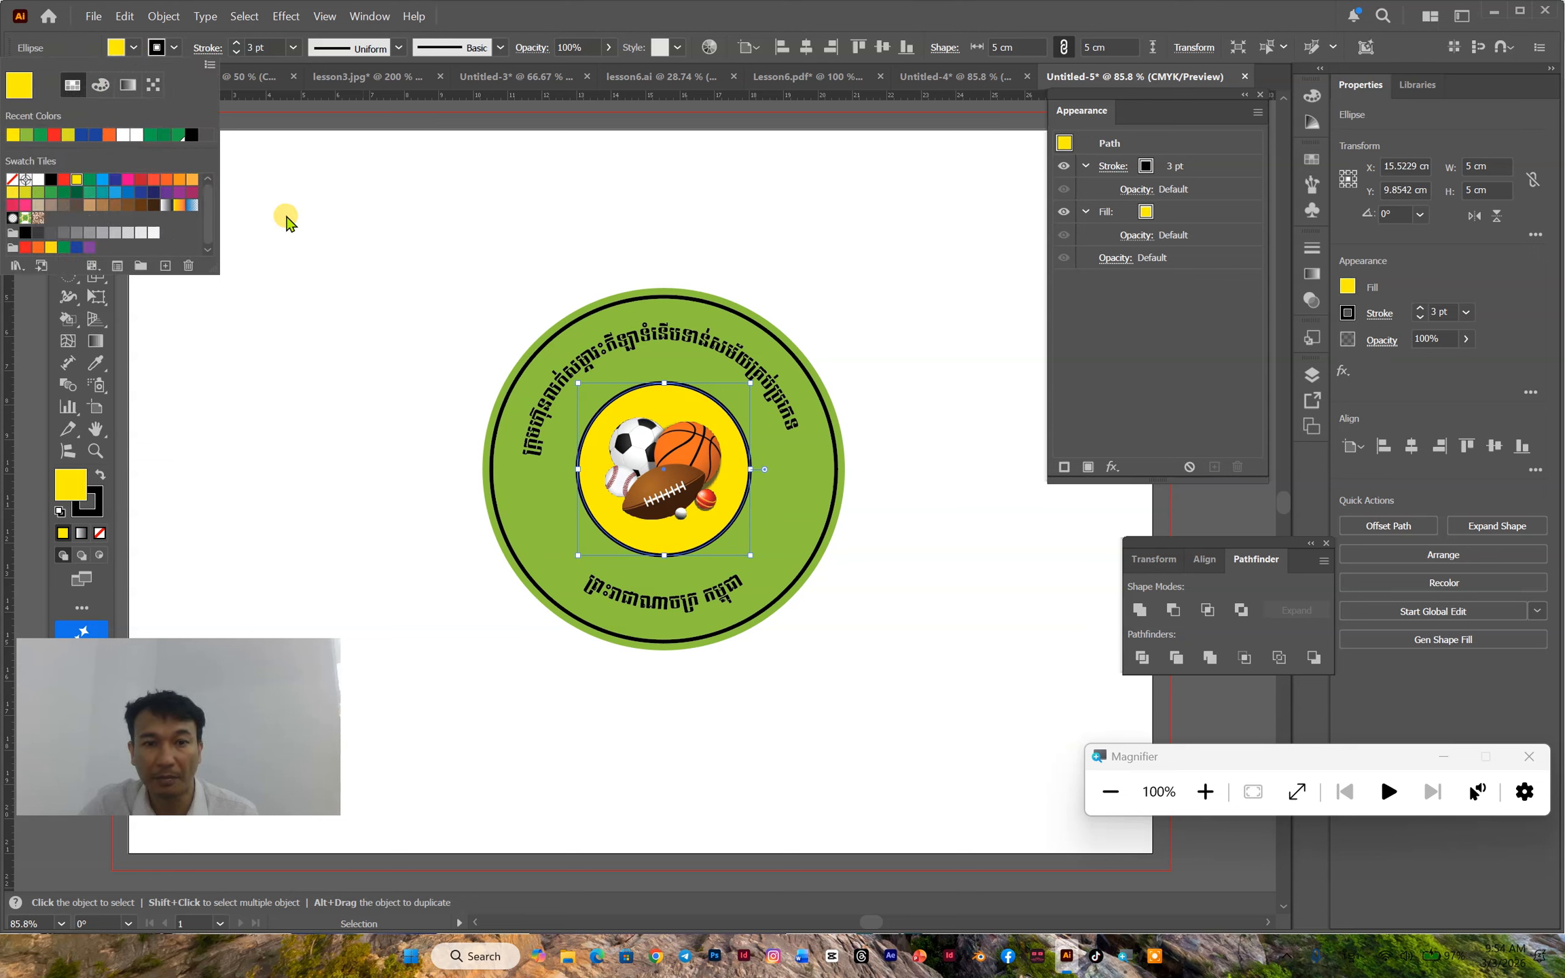
left_click(871, 346)
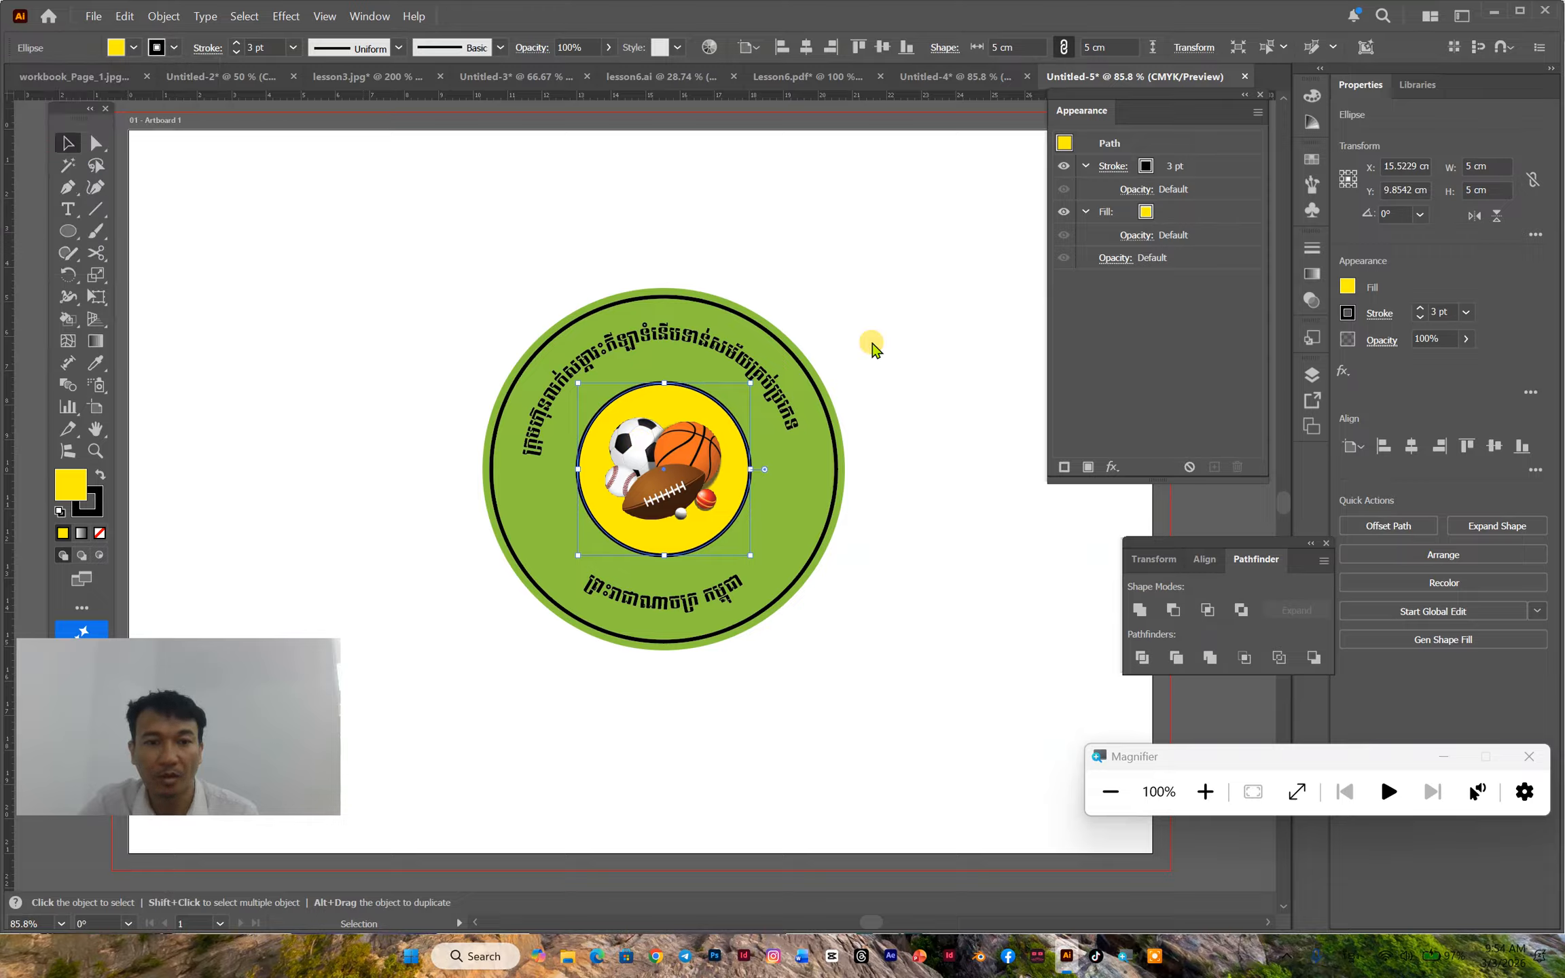
left_click(866, 456)
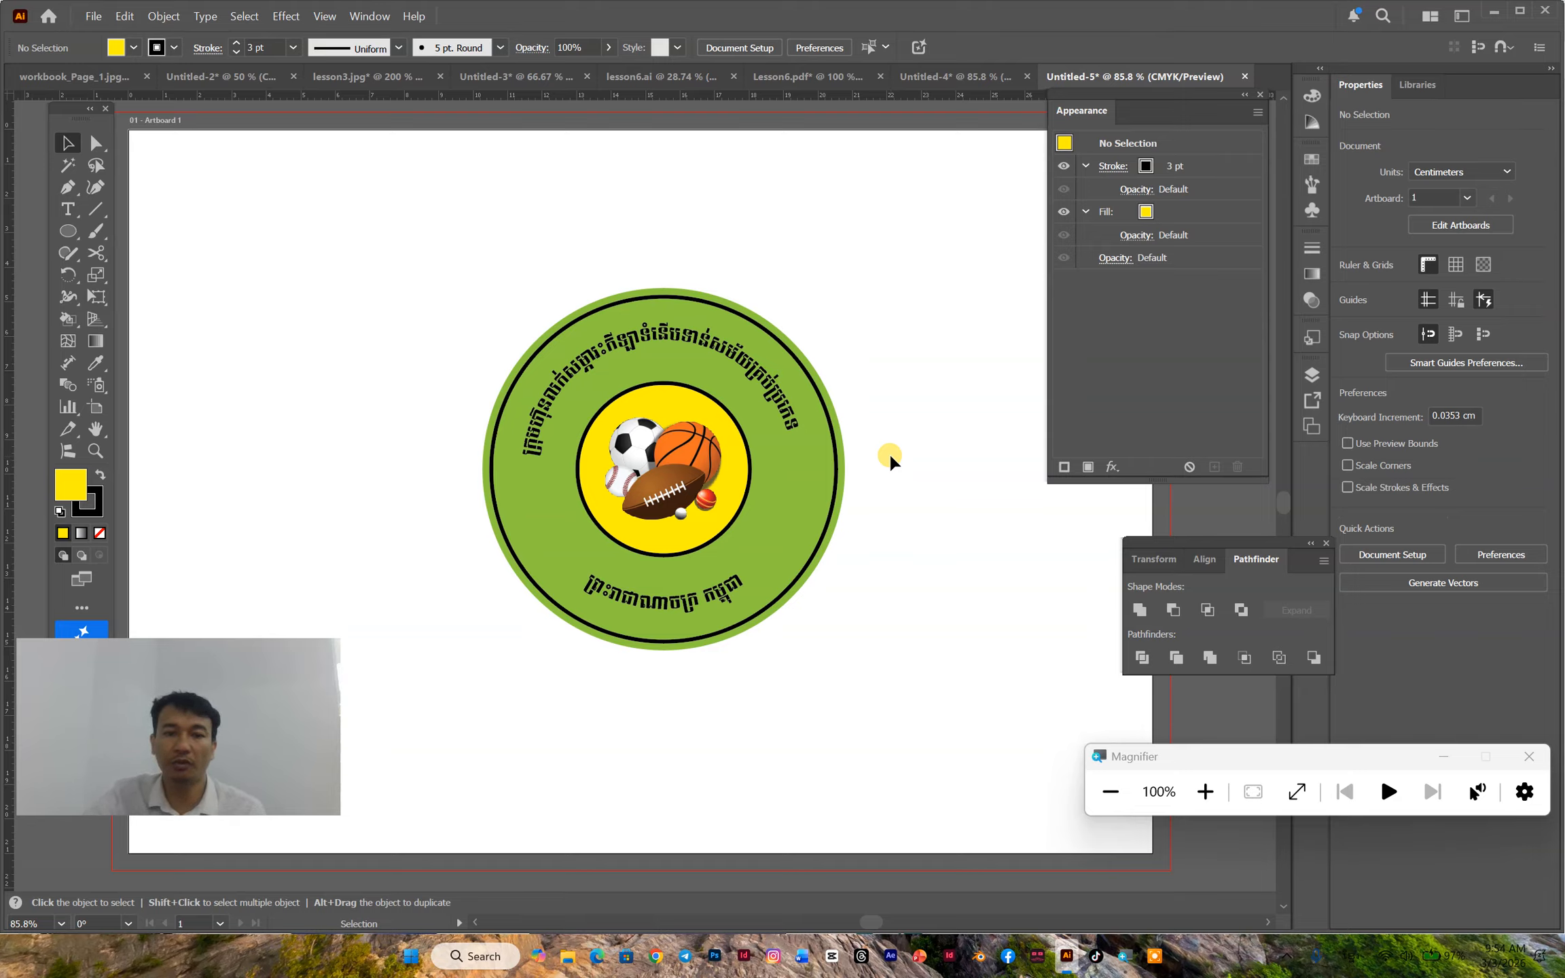